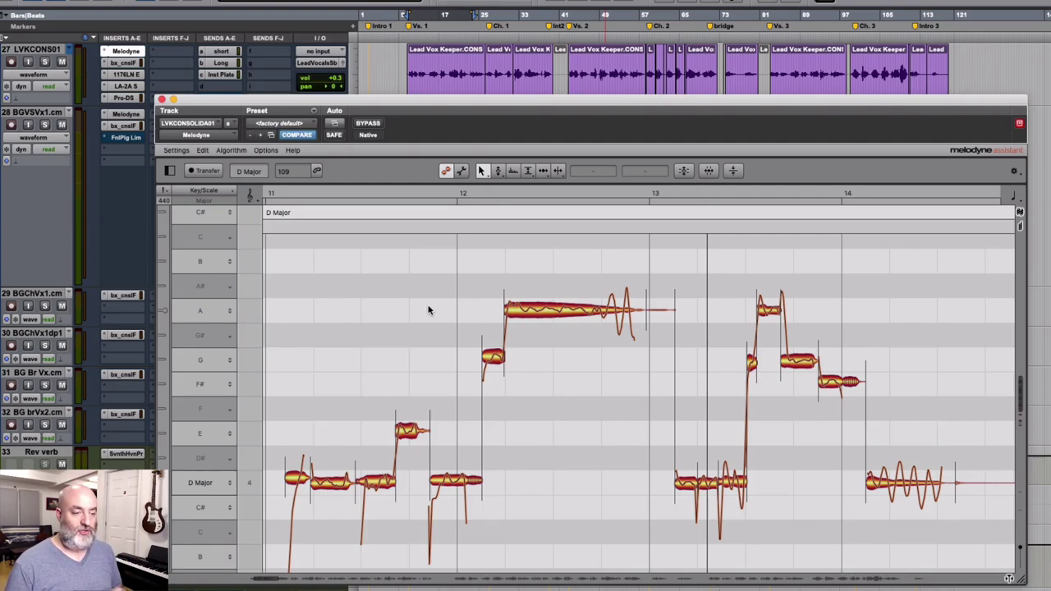
# Pick the Main Tool, select the long A note, then switch to the Pitch Tool
pyautogui.rightClick(398, 317)
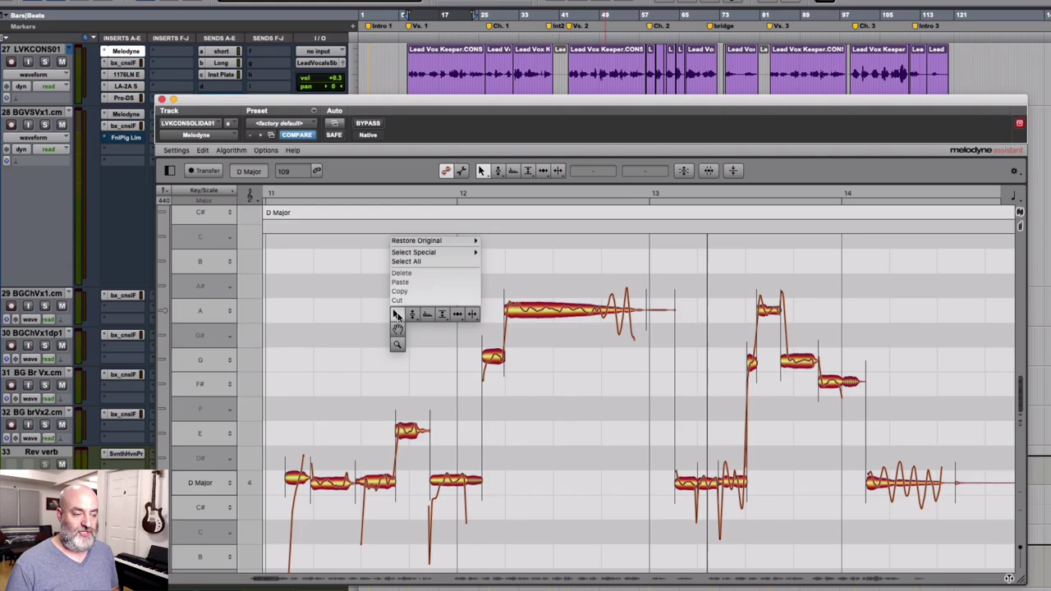
pyautogui.click(395, 317)
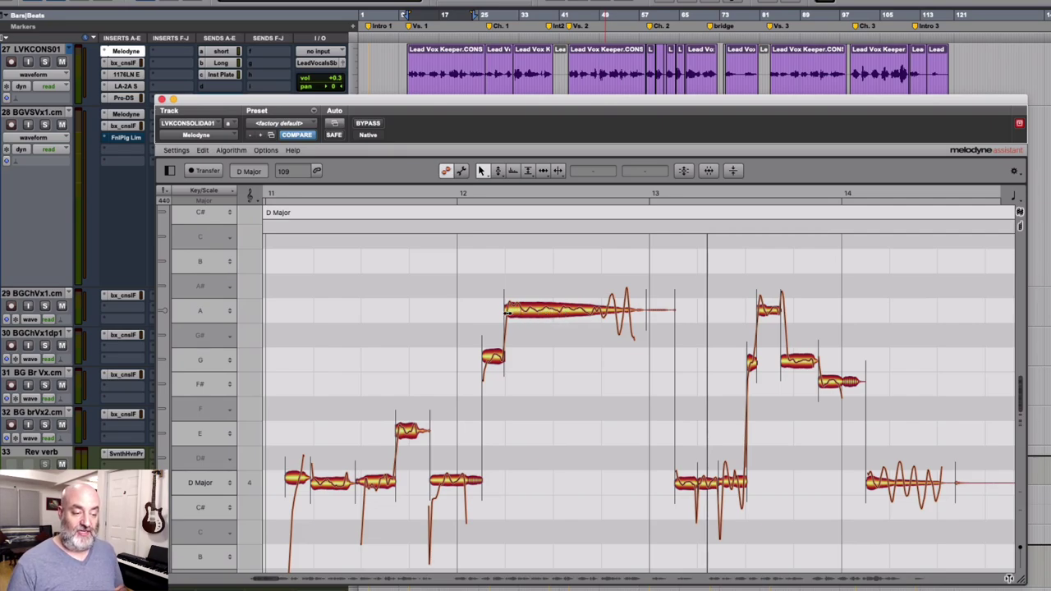
pyautogui.click(505, 312)
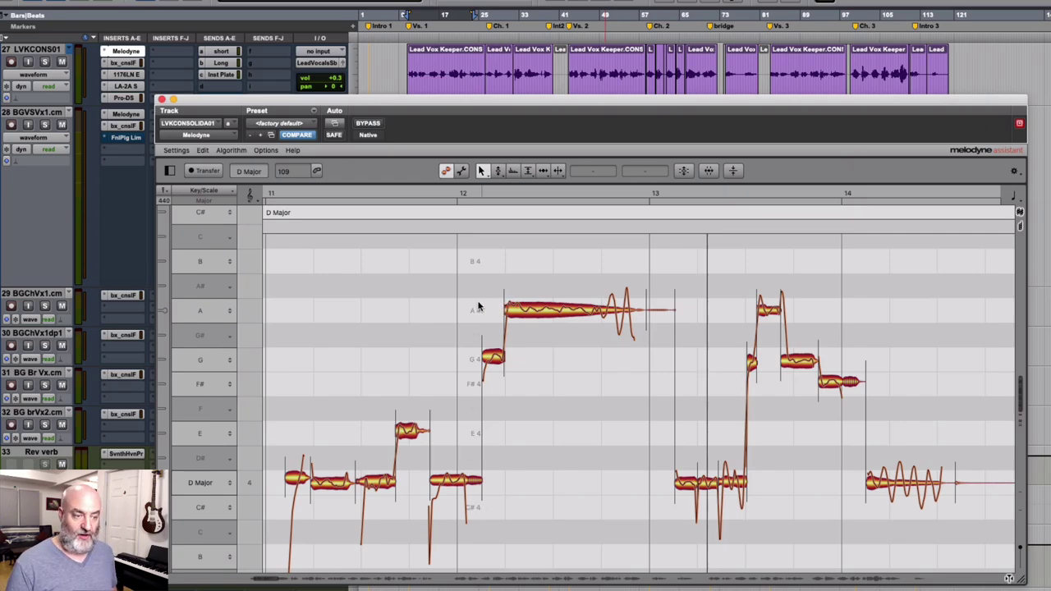
pyautogui.rightClick(452, 308)
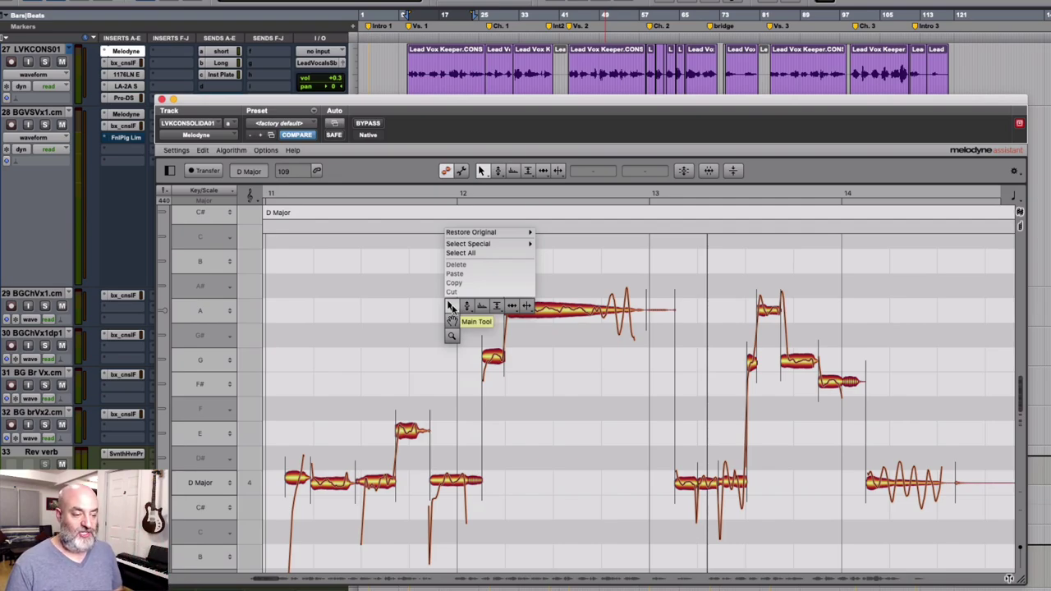
pyautogui.click(466, 305)
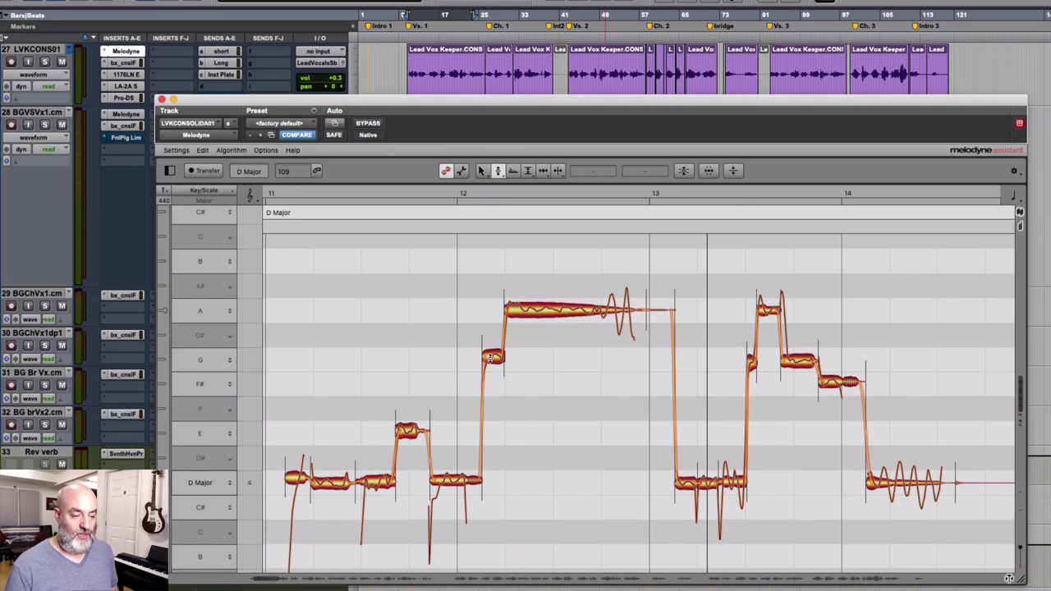
# Correct the short G note to exactly G4 and audition the phrase from bar 11
pyautogui.click(490, 358)
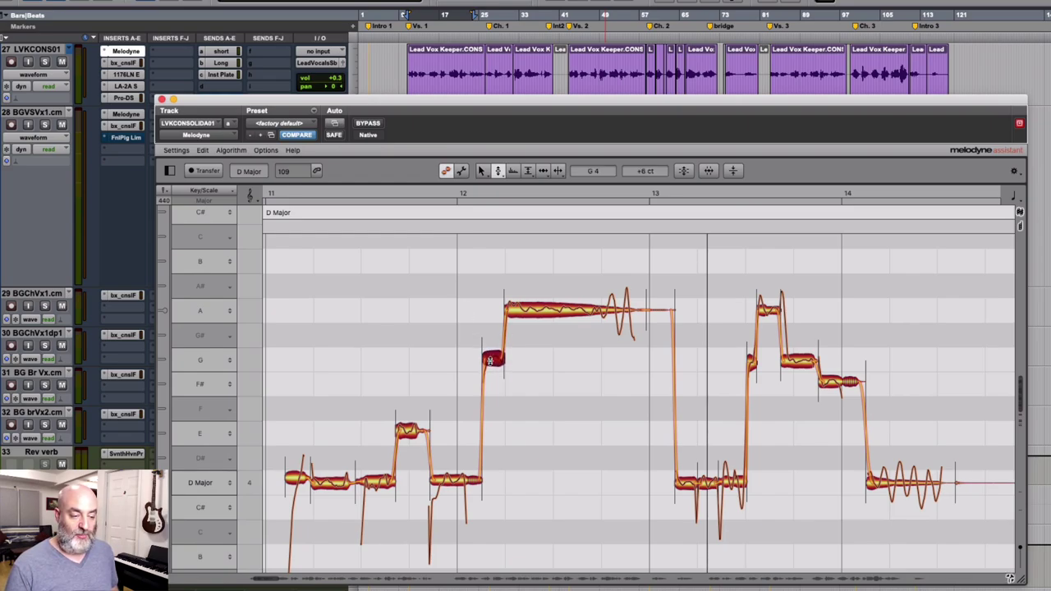
pyautogui.moveTo(494, 359); pyautogui.dragTo(492, 361)
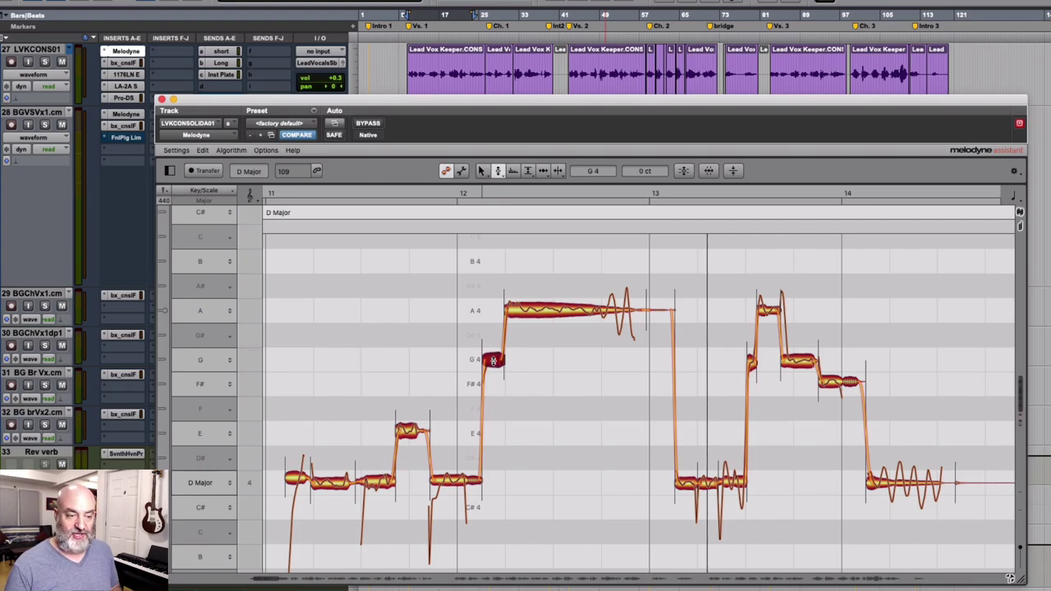
pyautogui.moveTo(493, 359); pyautogui.dragTo(492, 361)
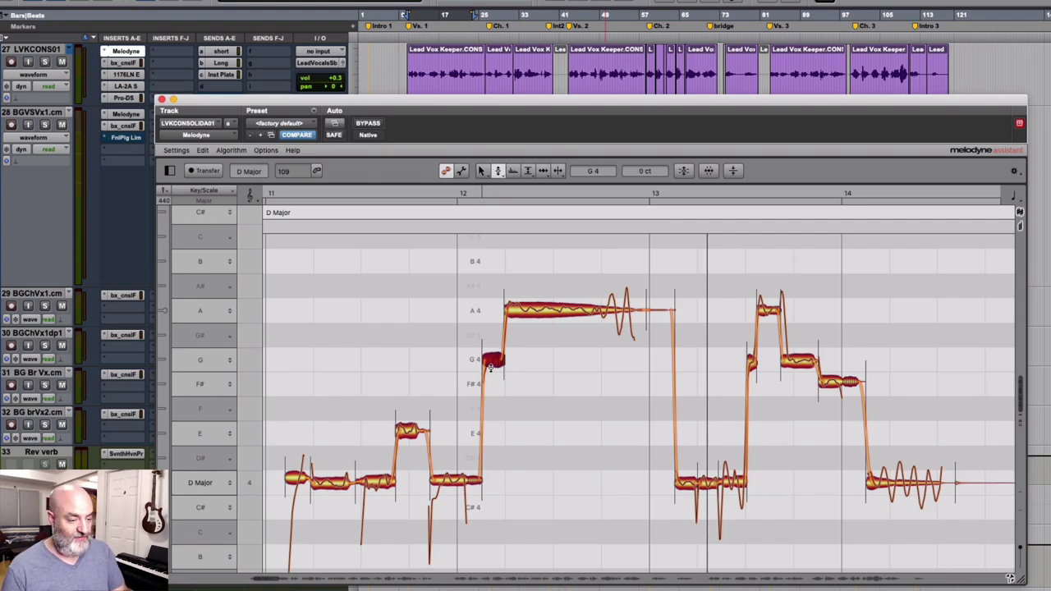
pyautogui.click(281, 192)
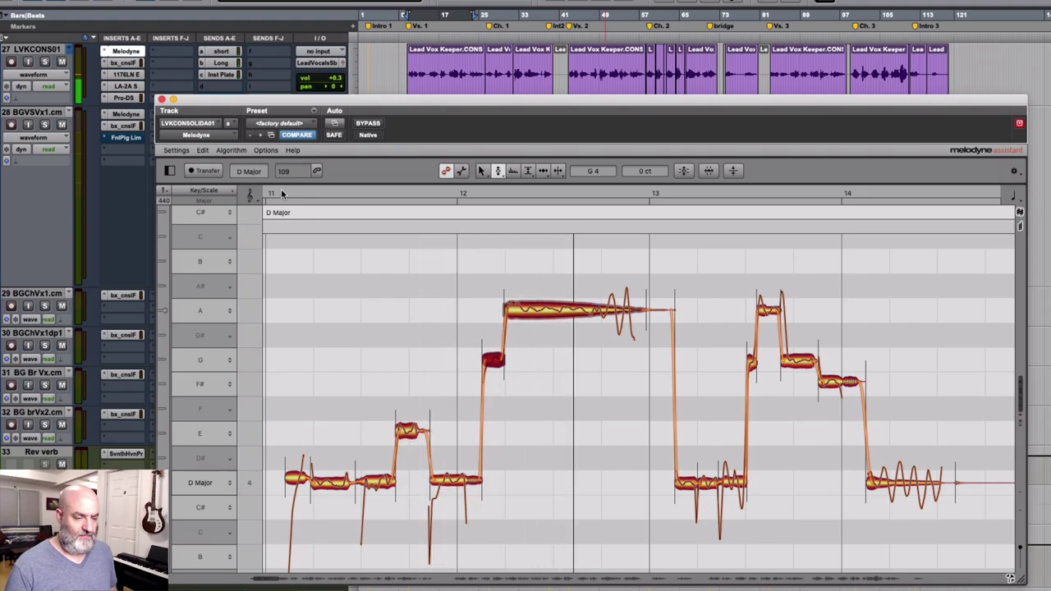
pyautogui.press('space')
# Snap the long A note to A4 and the first D note to exact pitch, then play from bar 11
pyautogui.click(544, 311)
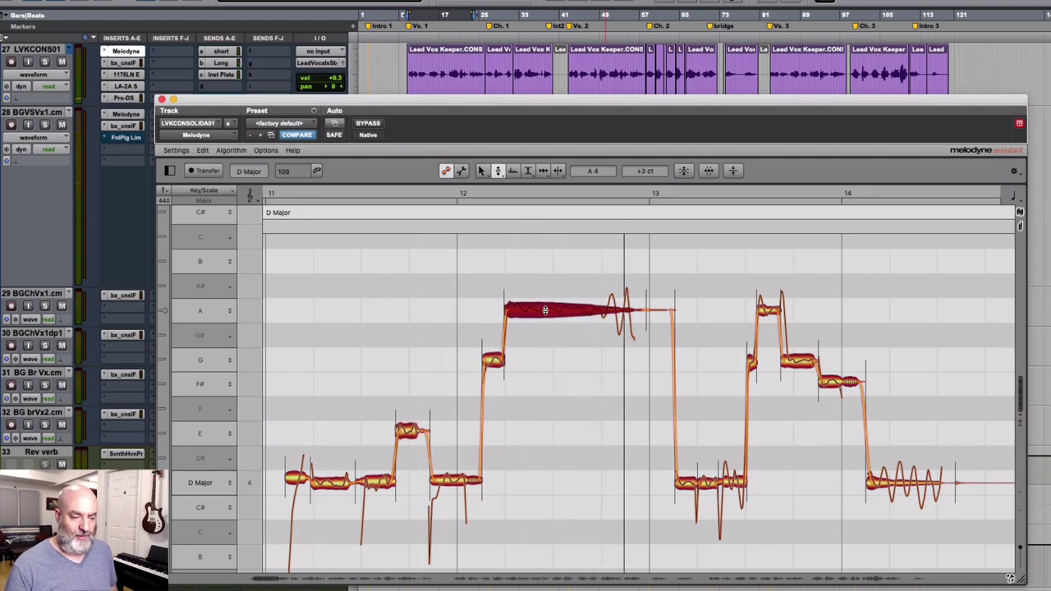
pyautogui.doubleClick(545, 310)
pyautogui.click(453, 482)
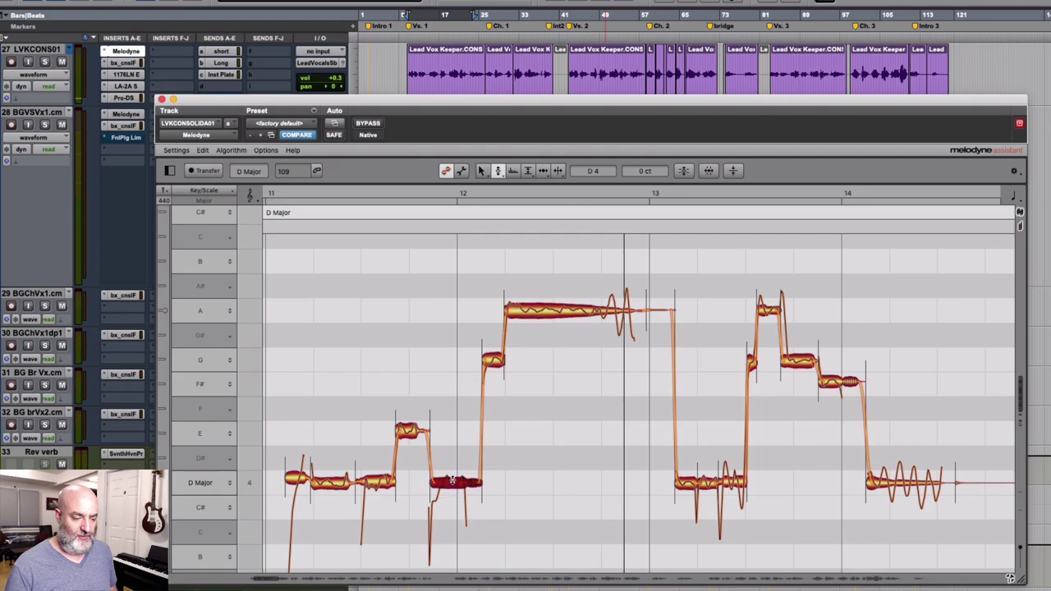
pyautogui.click(408, 432)
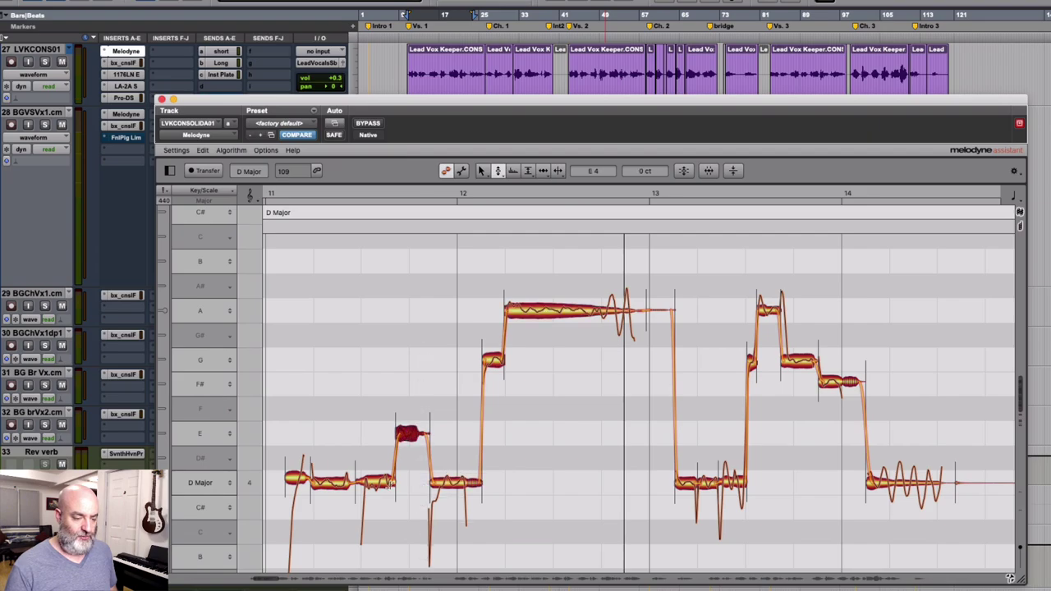
pyautogui.click(376, 483)
pyautogui.click(337, 486)
pyautogui.doubleClick(295, 480)
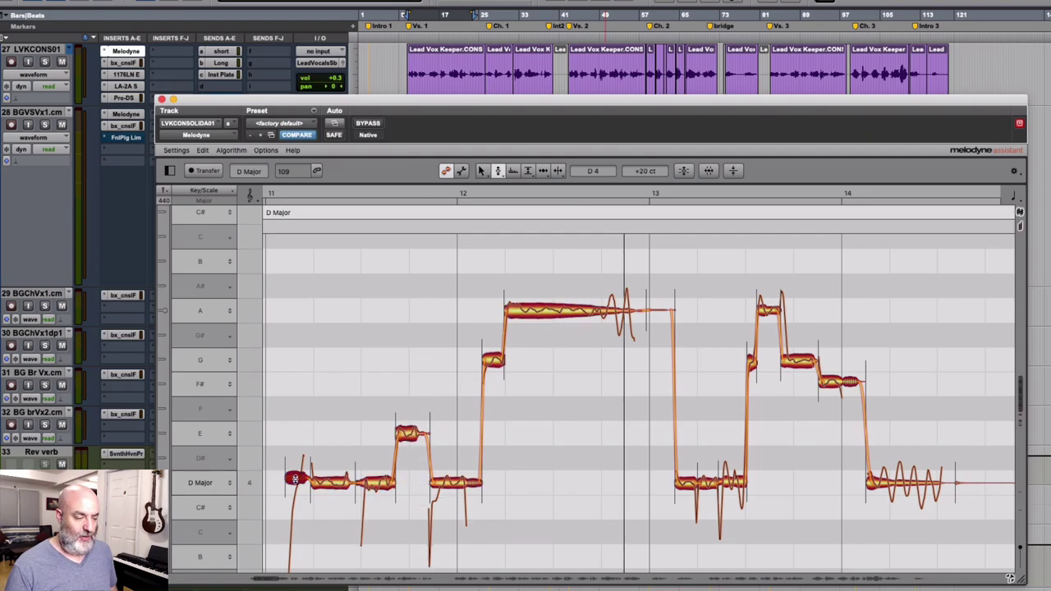
pyautogui.click(278, 194)
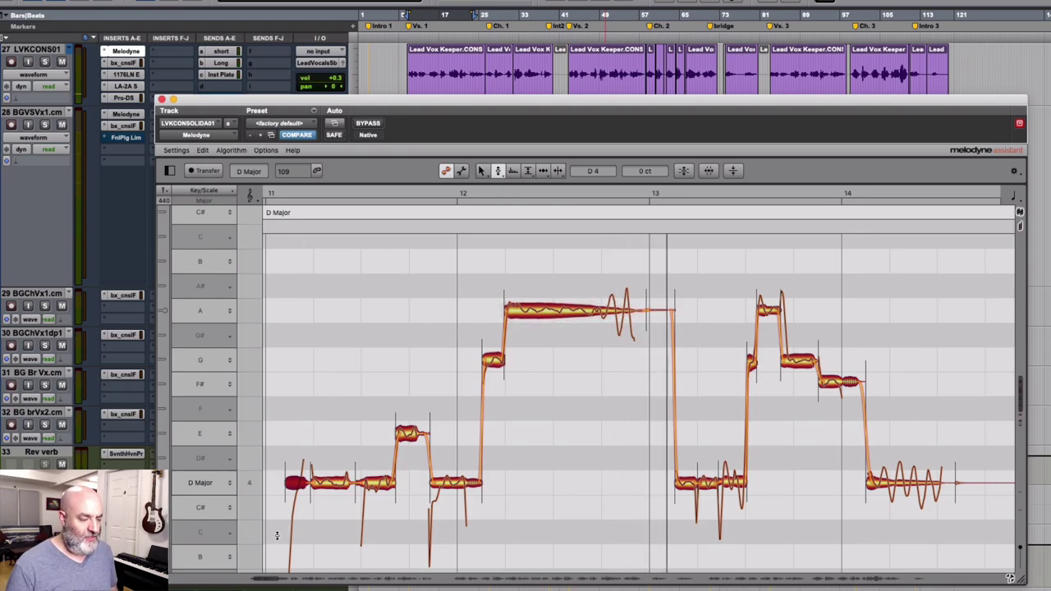
# Select the opening notes, audition the phrase from bar 11, then deselect them
pyautogui.moveTo(275, 539); pyautogui.dragTo(653, 287)
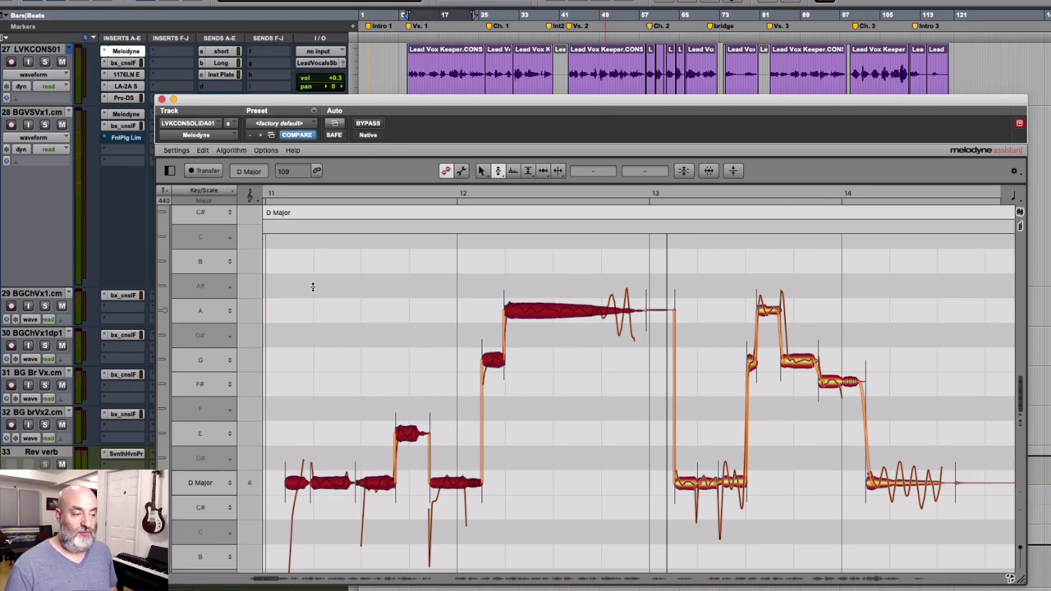
pyautogui.click(280, 194)
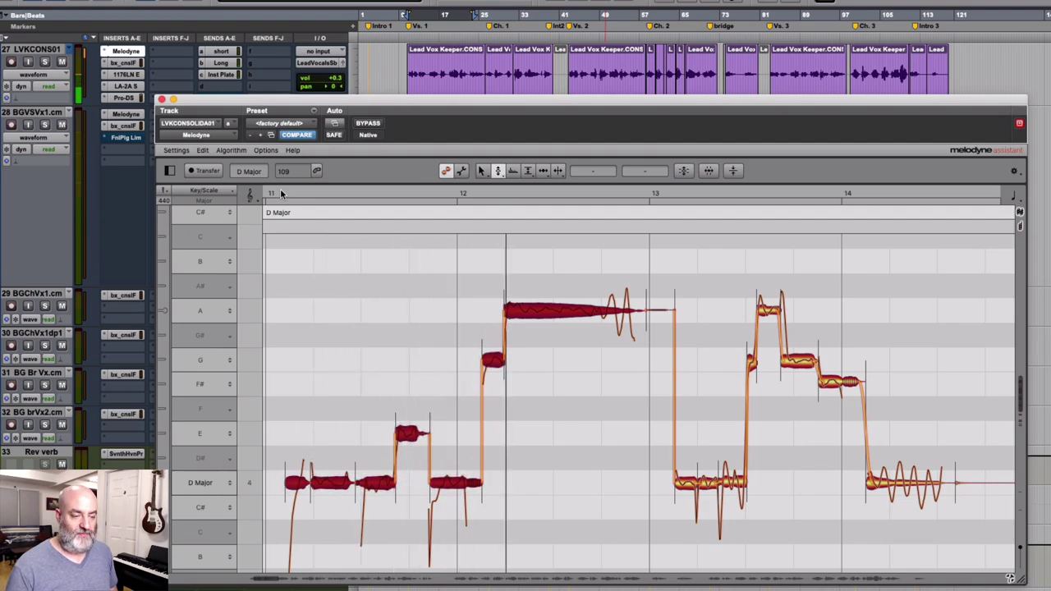
pyautogui.press('space')
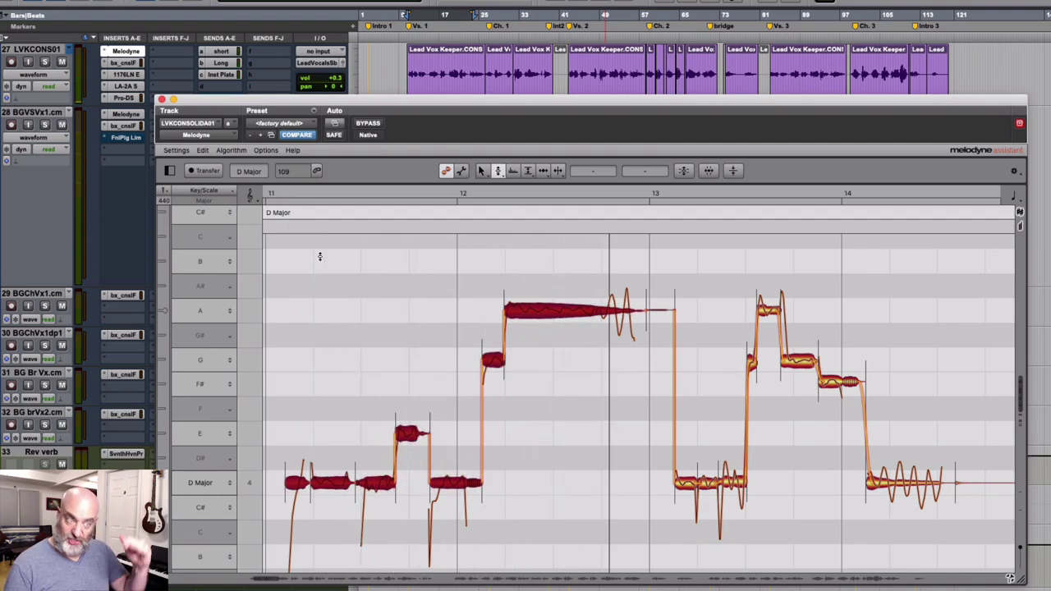
pyautogui.click(506, 358)
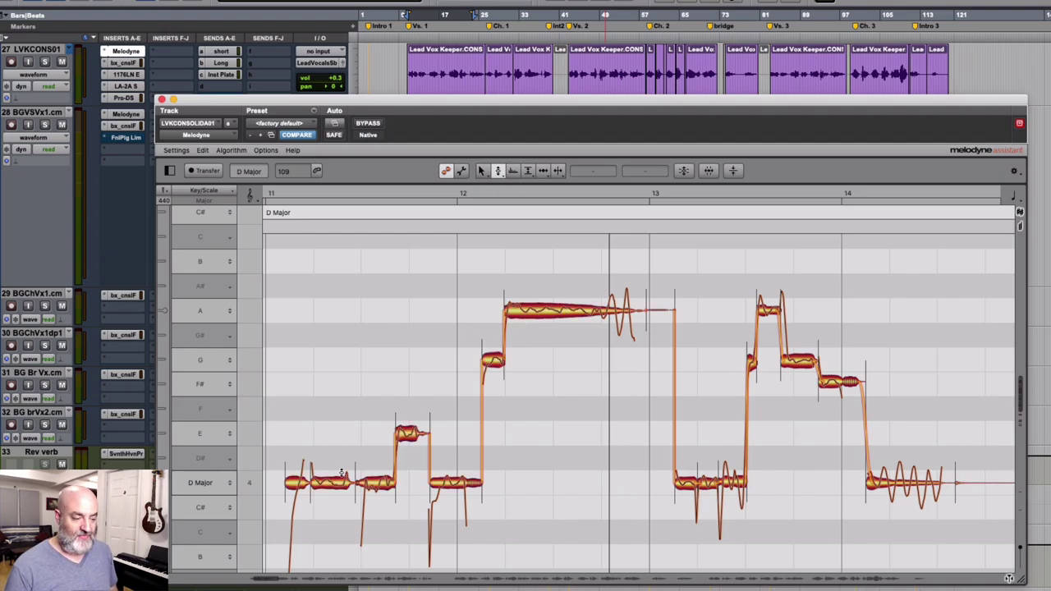
# Smooth the pitch transitions of the notes leading up to the long A and audition the result
pyautogui.moveTo(284, 532); pyautogui.dragTo(621, 257)
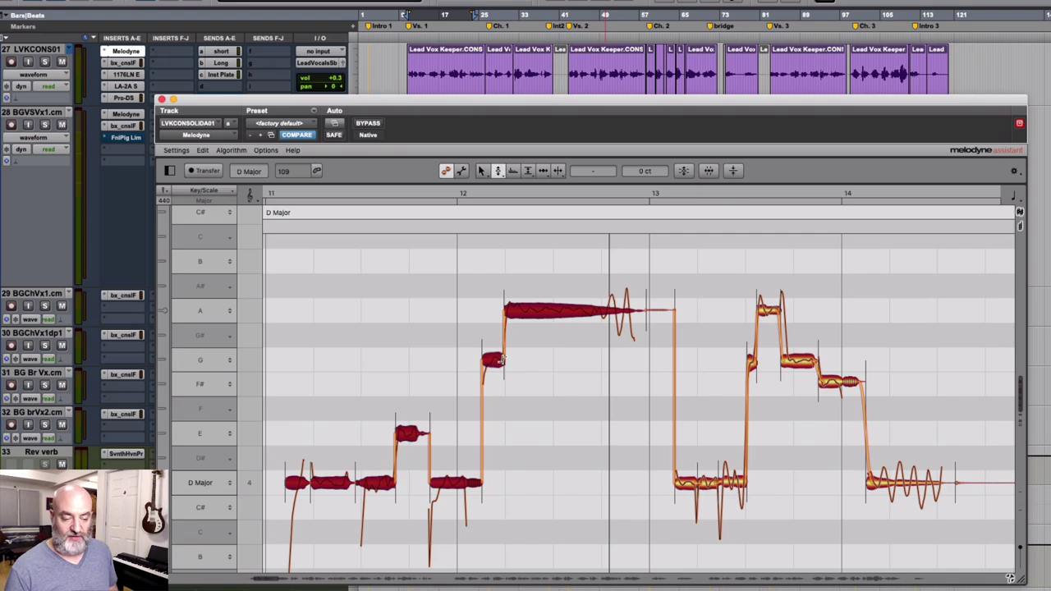
pyautogui.moveTo(500, 360); pyautogui.dragTo(446, 244)
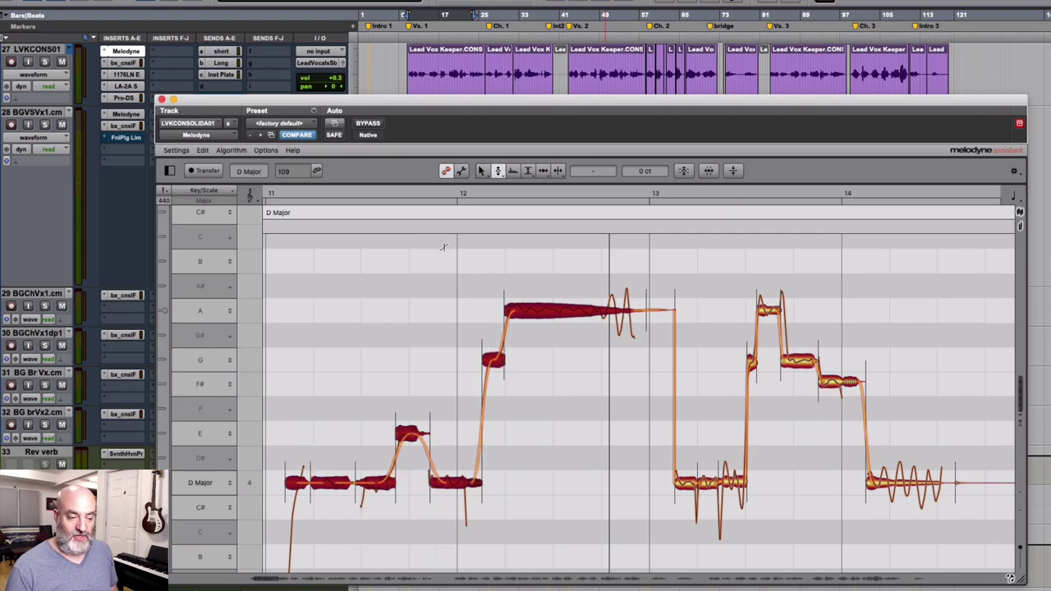
pyautogui.click(276, 191)
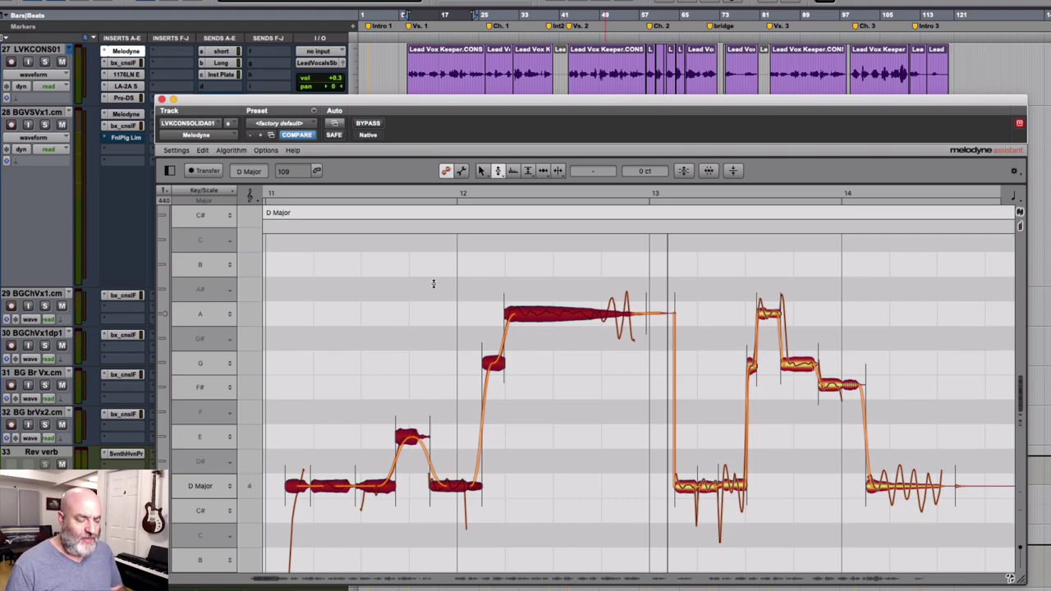
pyautogui.click(434, 315)
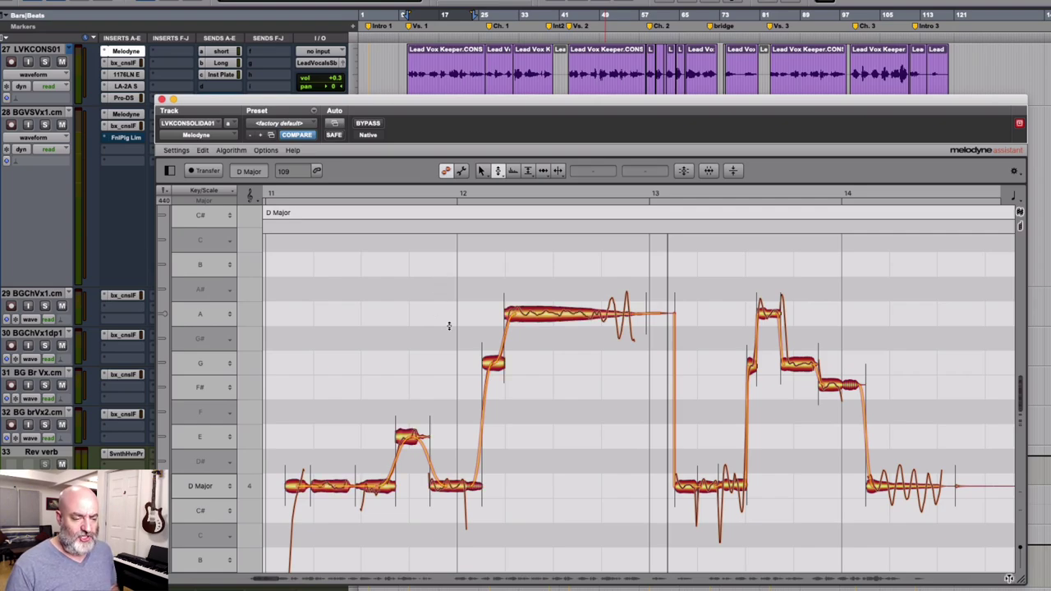
pyautogui.rightClick(545, 313)
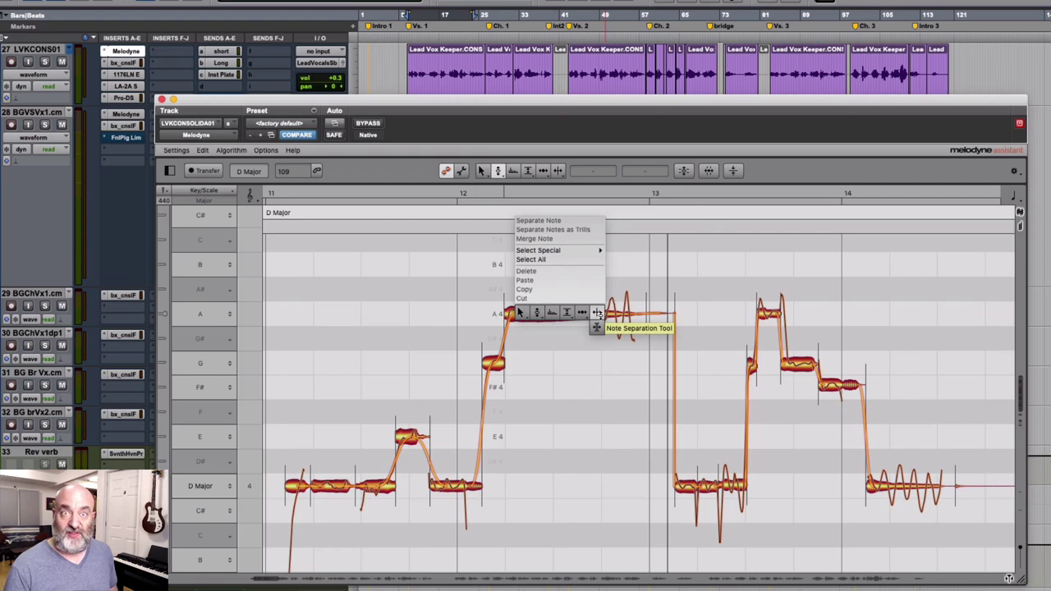
pyautogui.click(597, 312)
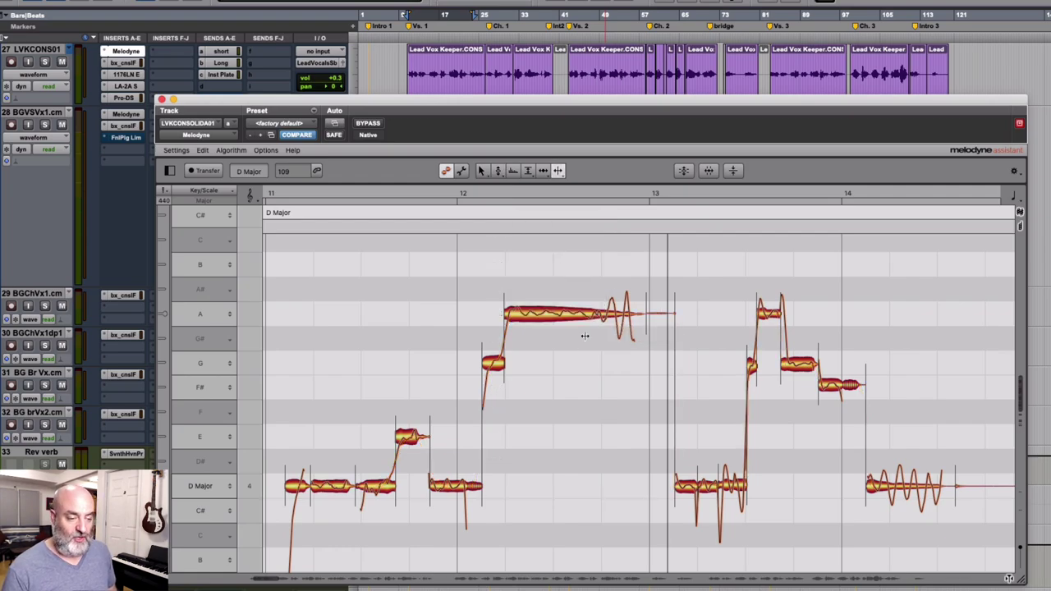
pyautogui.doubleClick(540, 312)
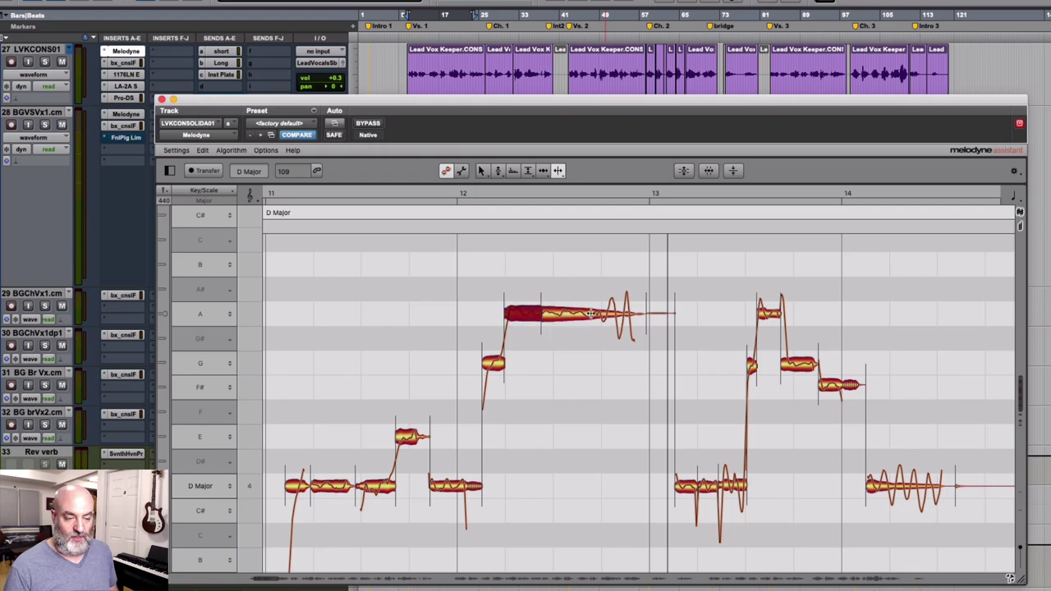
pyautogui.rightClick(553, 330)
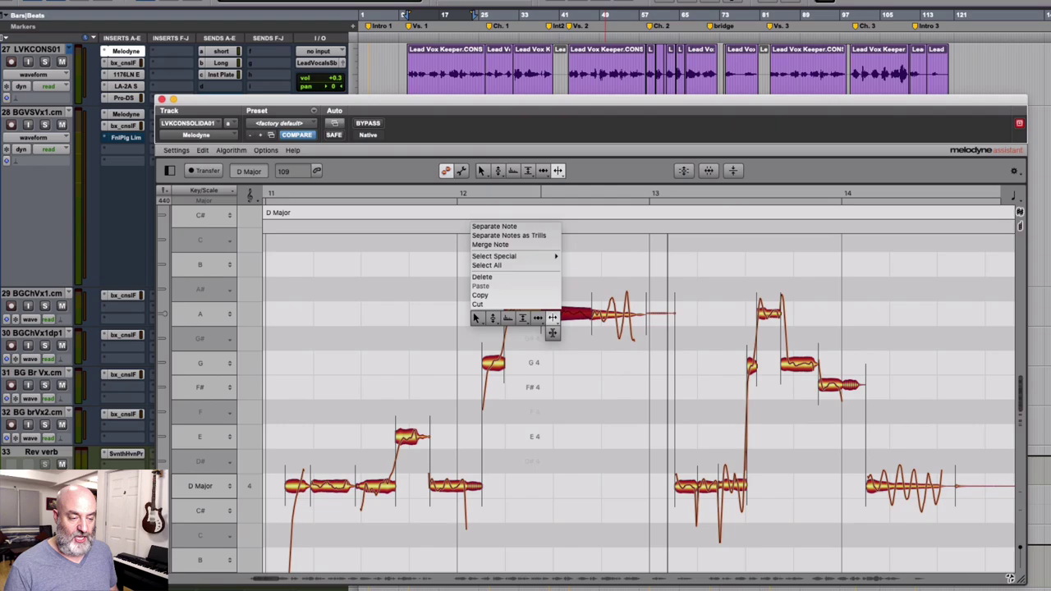
pyautogui.click(494, 319)
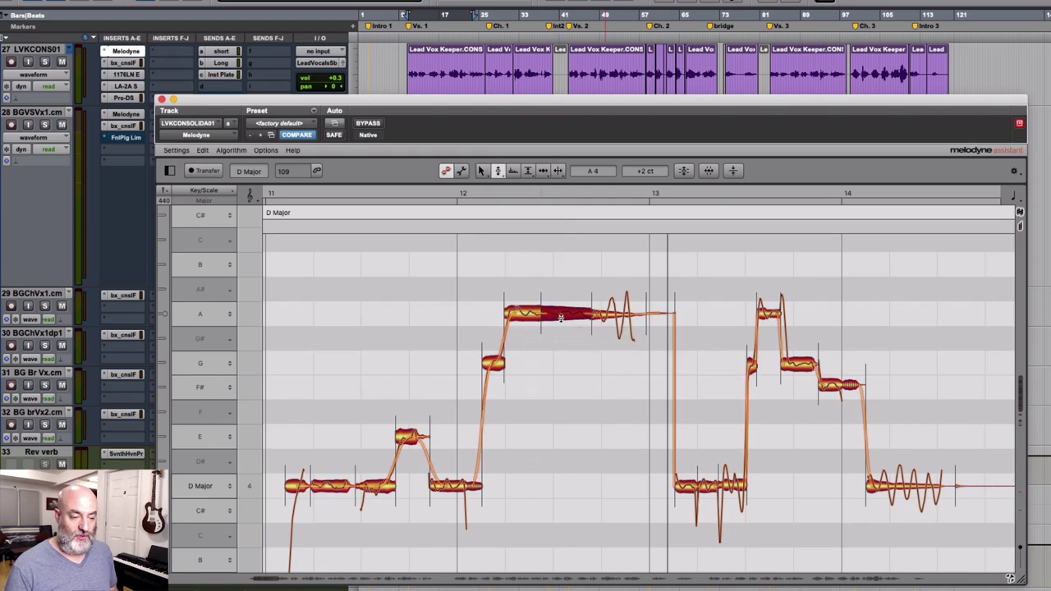
pyautogui.moveTo(561, 318); pyautogui.dragTo(562, 368)
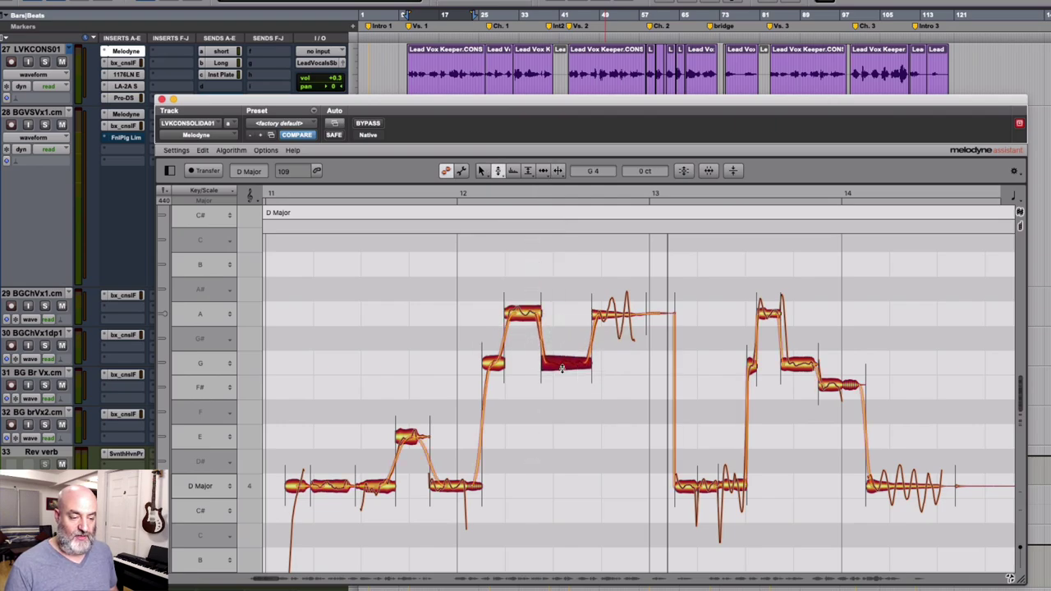
pyautogui.moveTo(606, 317); pyautogui.dragTo(606, 391)
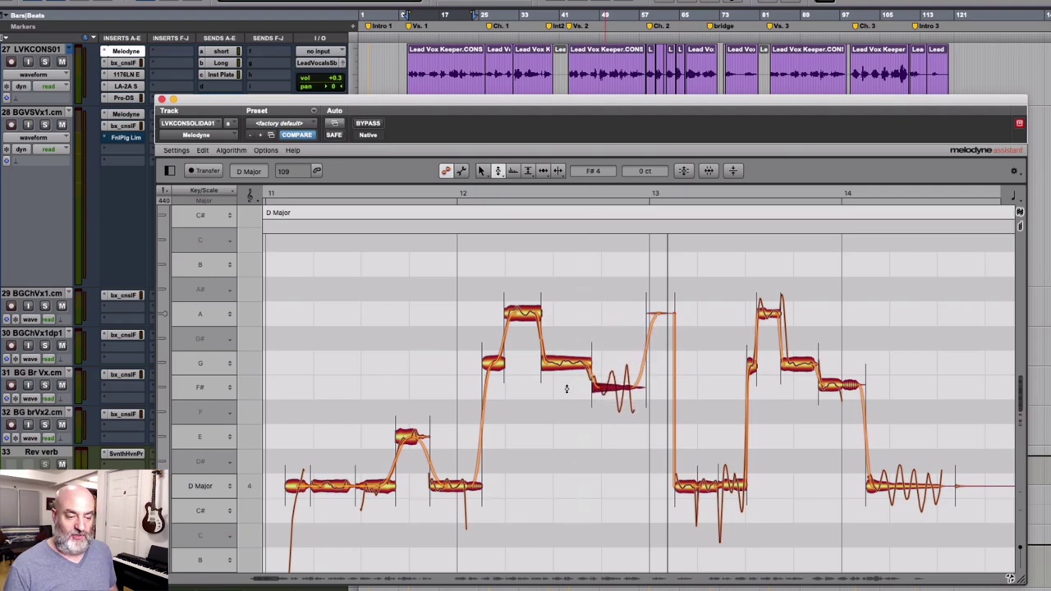
pyautogui.click(330, 192)
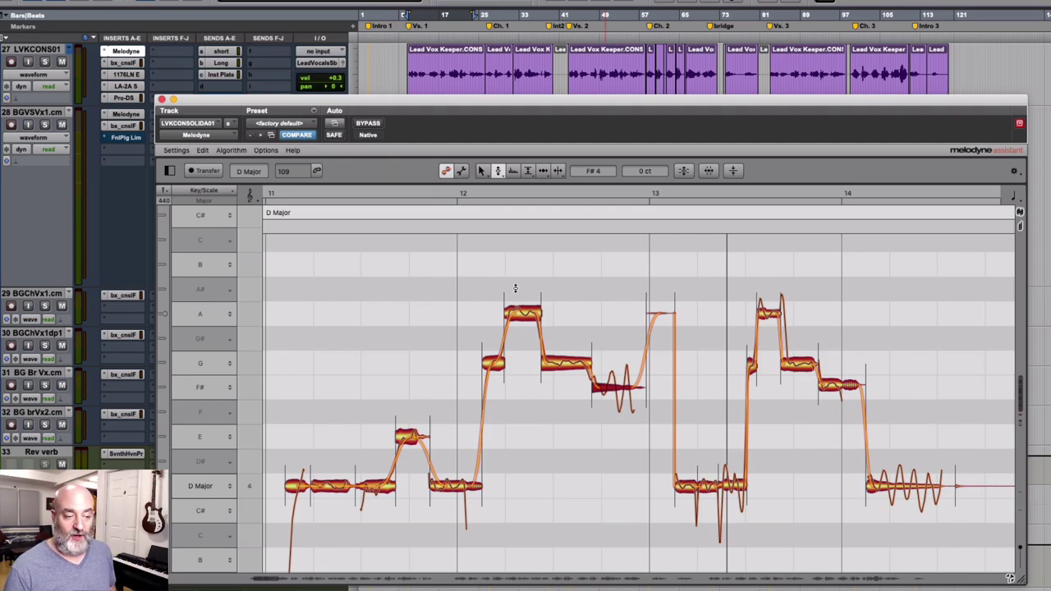
# With the Note Separation Tool, shift the G/F# split after bar 12 slightly earlier and audition it
pyautogui.rightClick(516, 289)
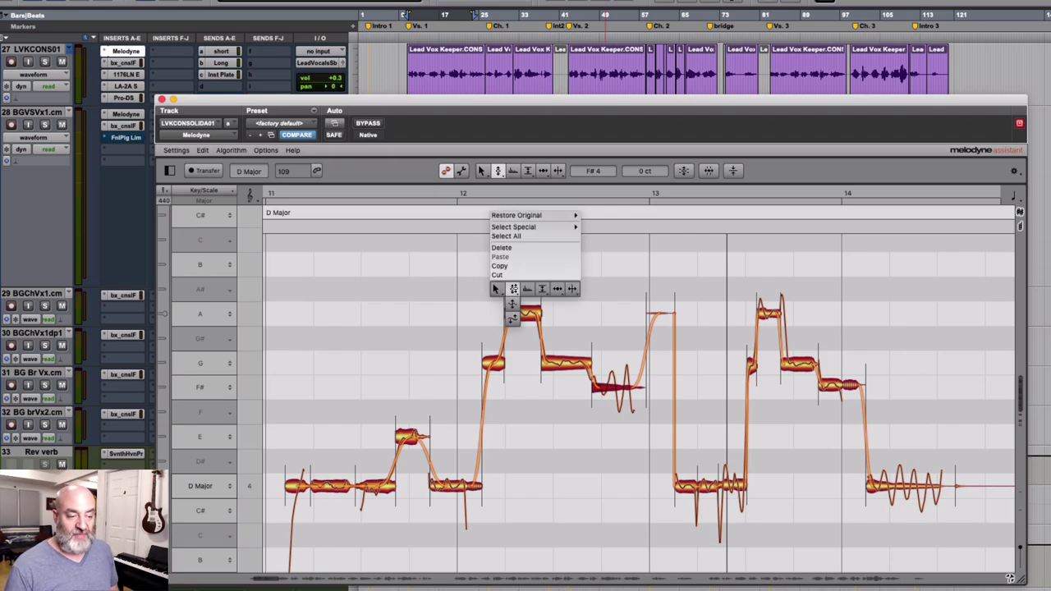
pyautogui.click(573, 289)
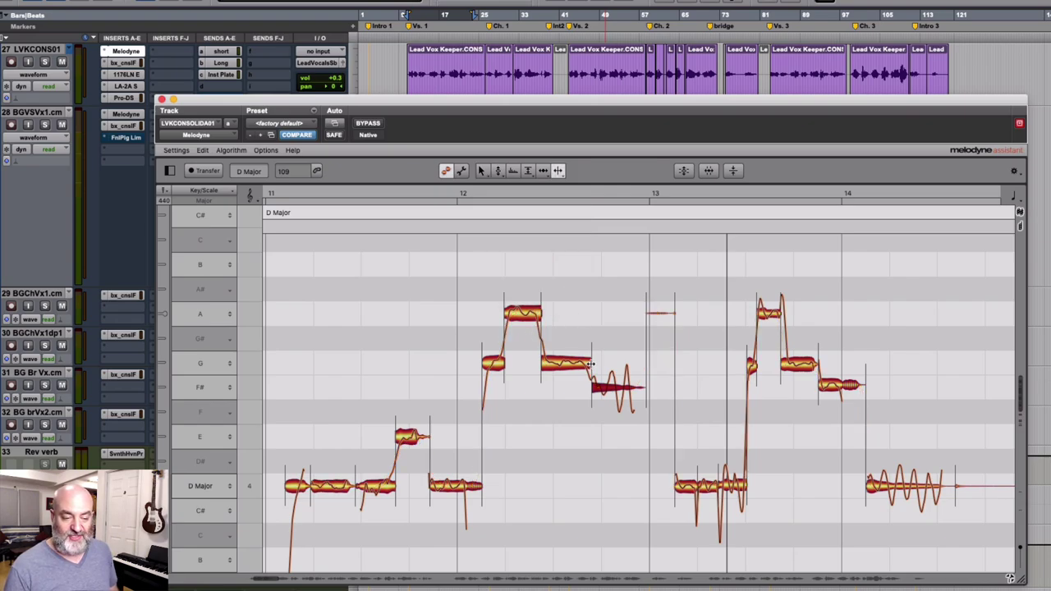
pyautogui.moveTo(591, 362); pyautogui.dragTo(584, 364)
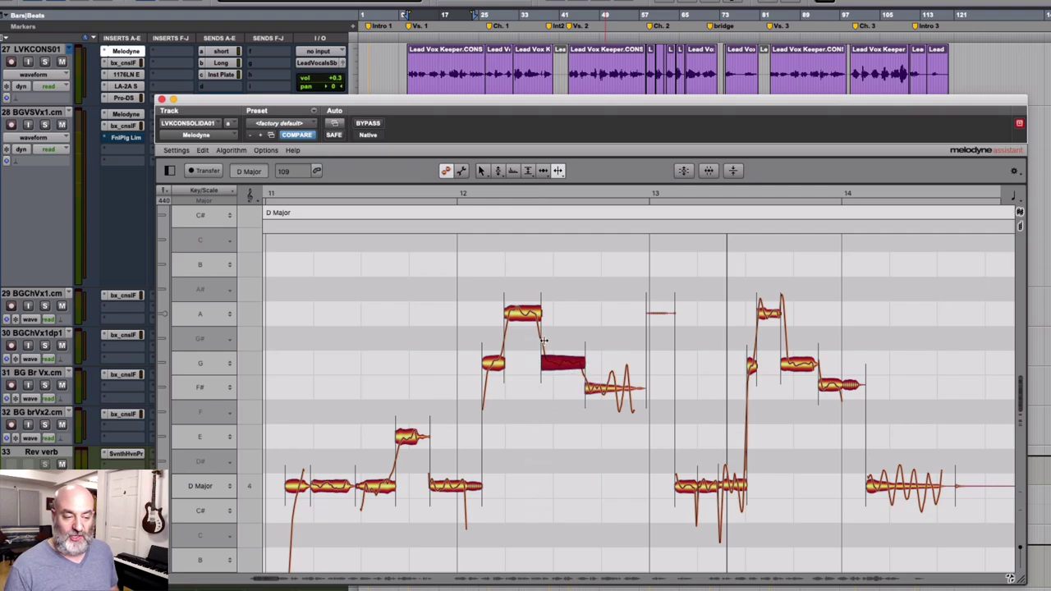
pyautogui.moveTo(540, 359); pyautogui.dragTo(489, 303)
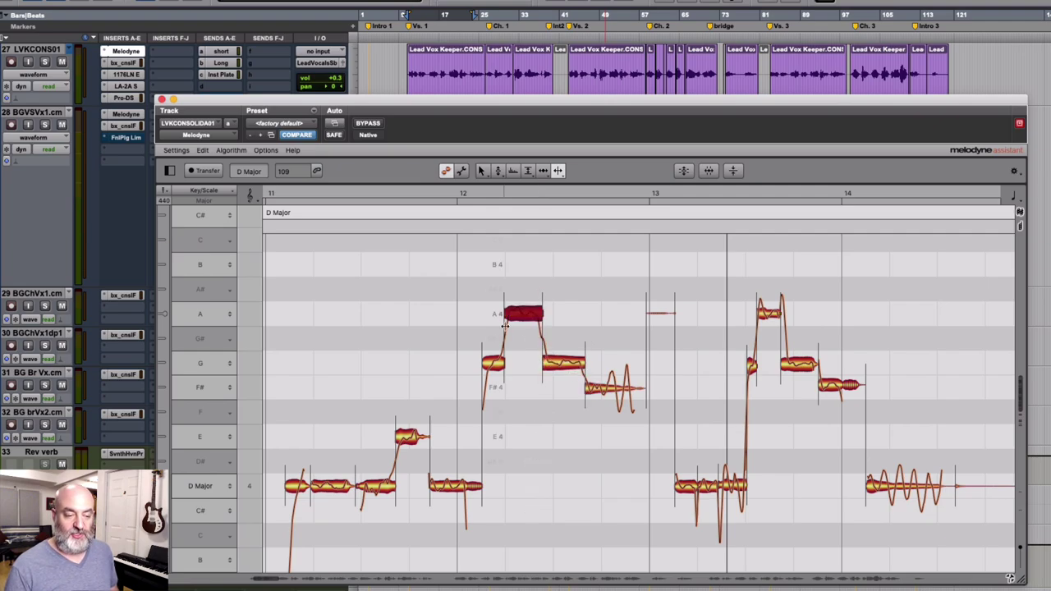
pyautogui.click(411, 193)
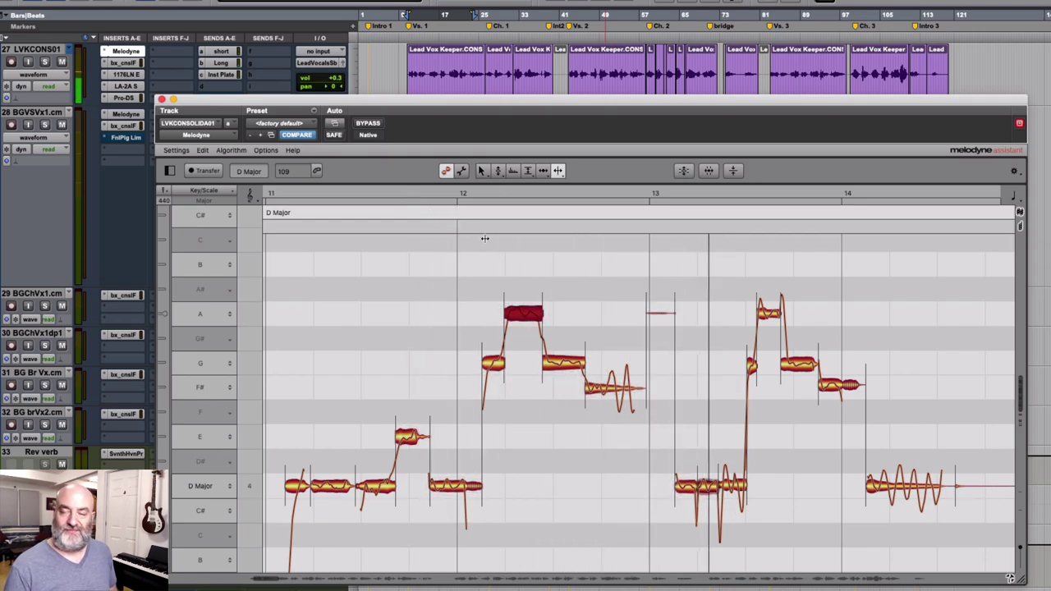
pyautogui.press('space')
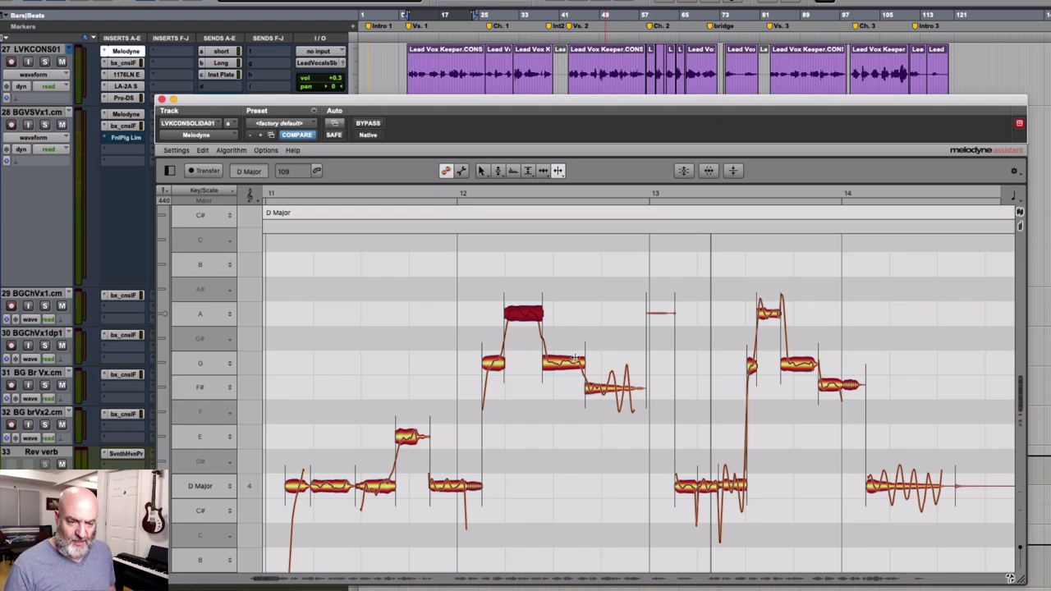
pyautogui.rightClick(602, 347)
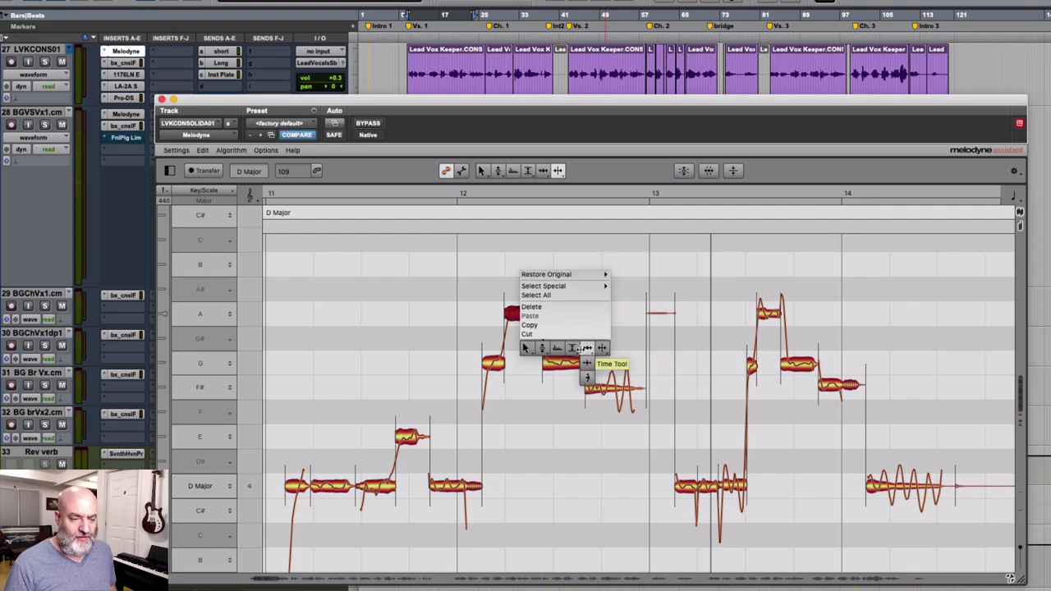
pyautogui.moveTo(543, 348)
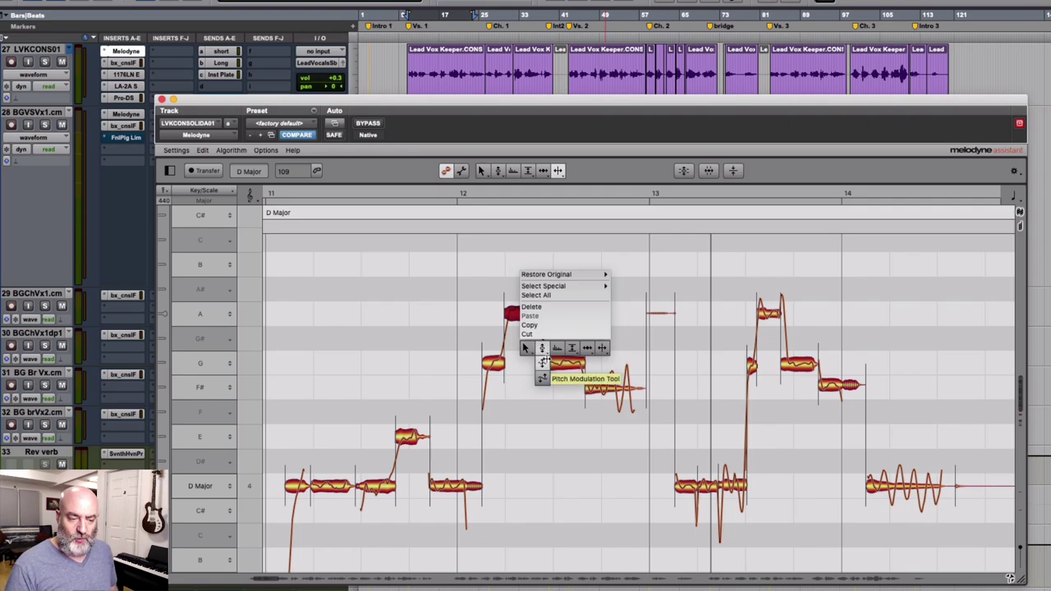
# Try the Pitch Drift tool, clear the note selection and replay the passage
pyautogui.click(544, 377)
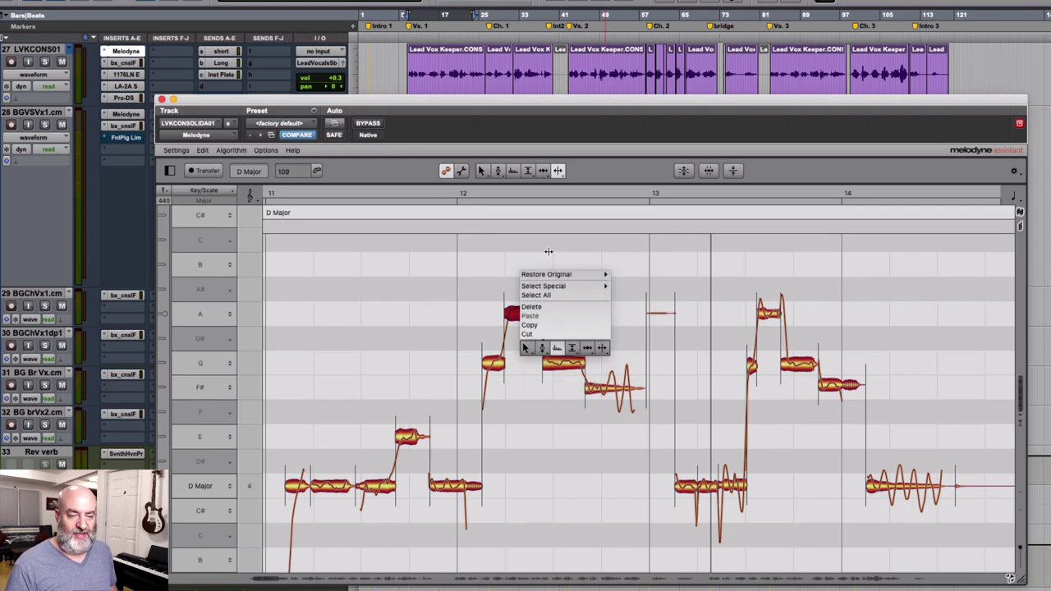
pyautogui.hscroll(2, 620, 279)
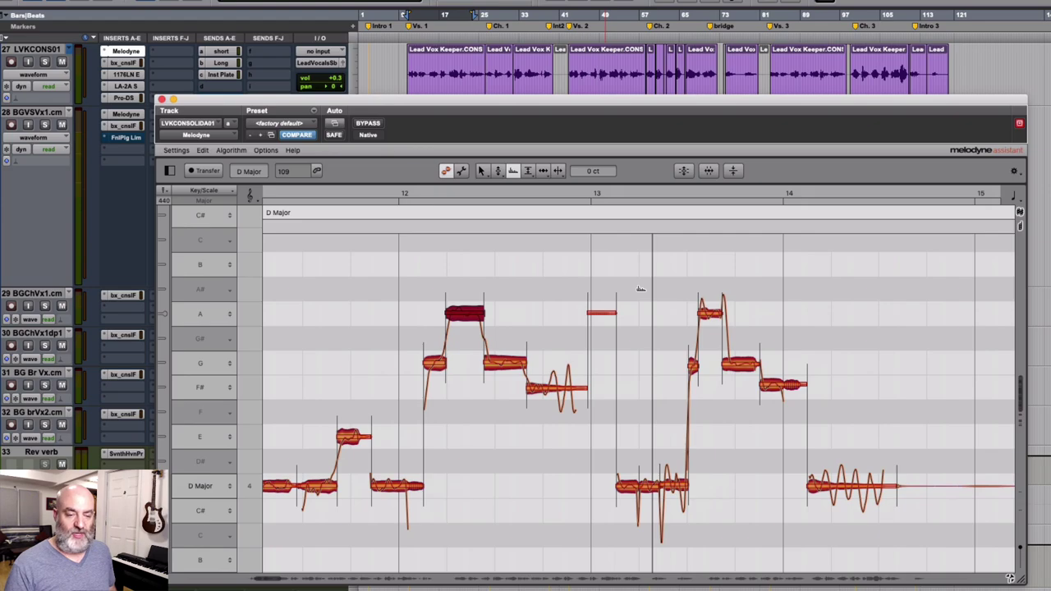
pyautogui.click(645, 289)
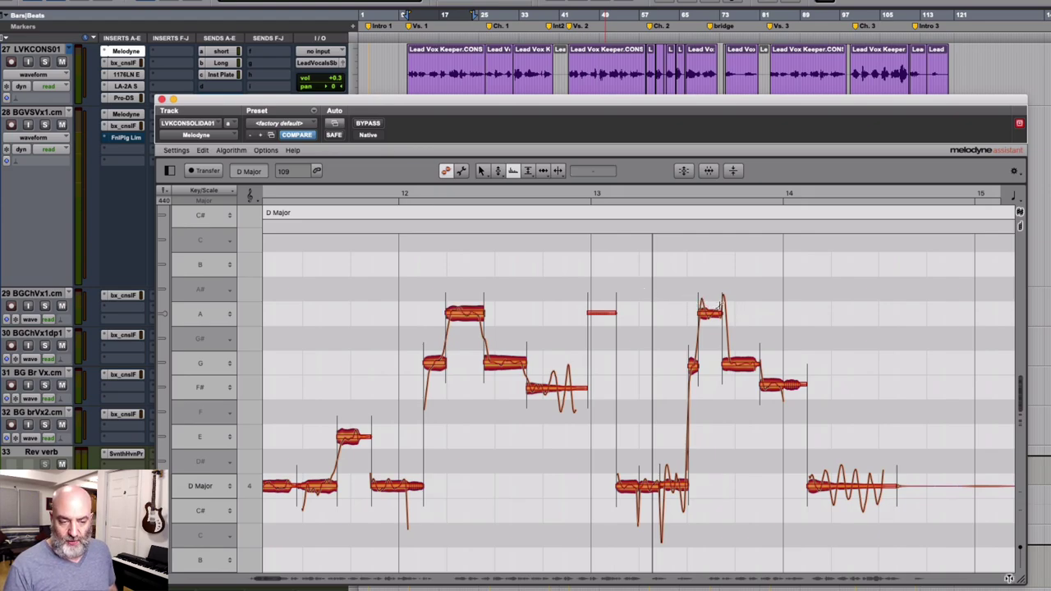
pyautogui.click(638, 194)
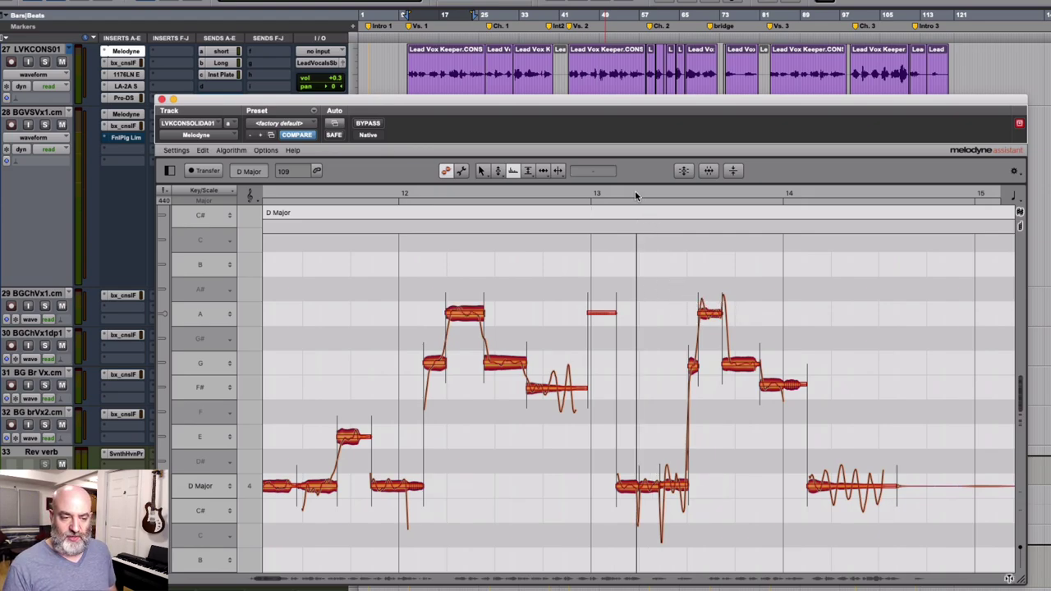
# Set the A and G notes after bar 13 to -288.0 % pitch modulation and play from bar 13
pyautogui.rightClick(629, 274)
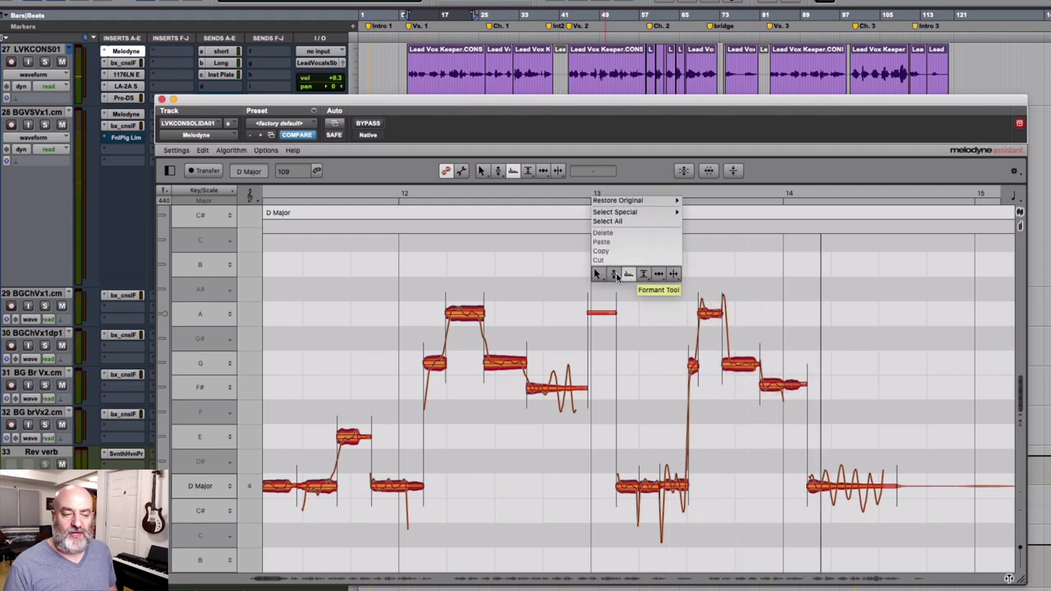
pyautogui.click(617, 302)
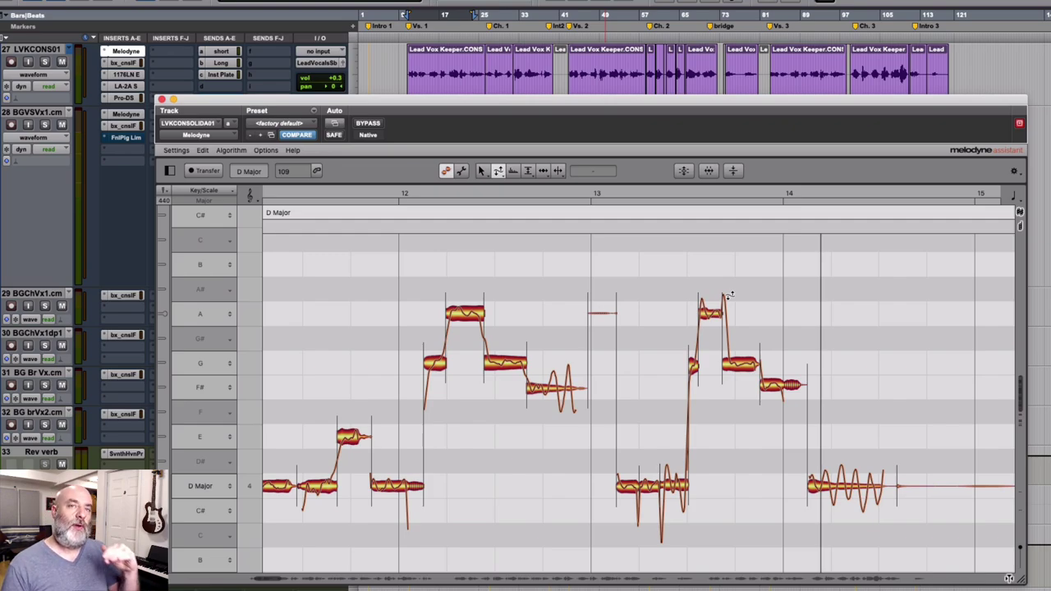
pyautogui.click(710, 314)
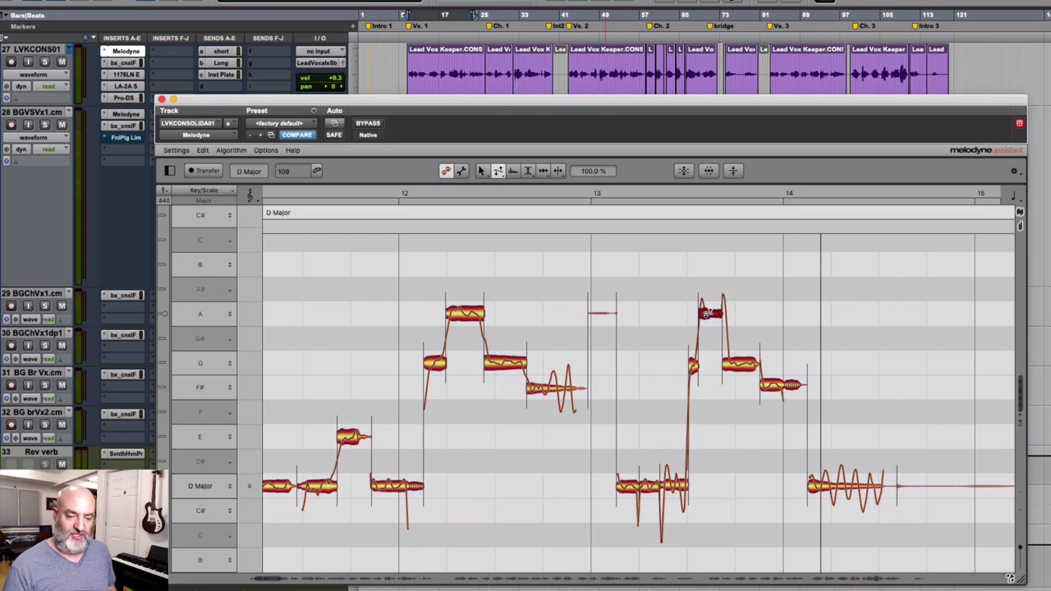
pyautogui.click(737, 364)
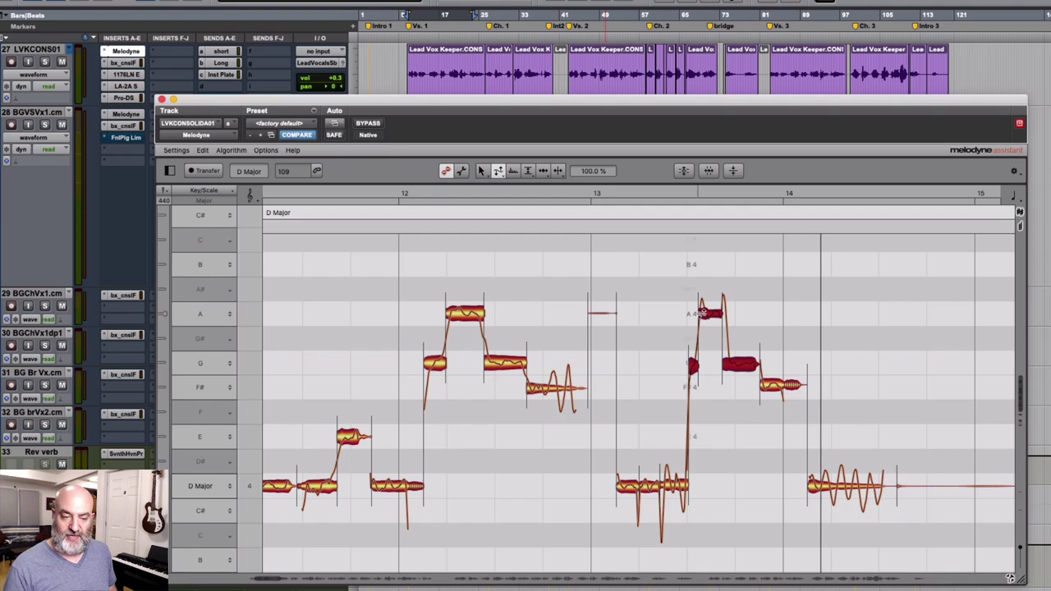
pyautogui.moveTo(705, 314); pyautogui.dragTo(705, 539)
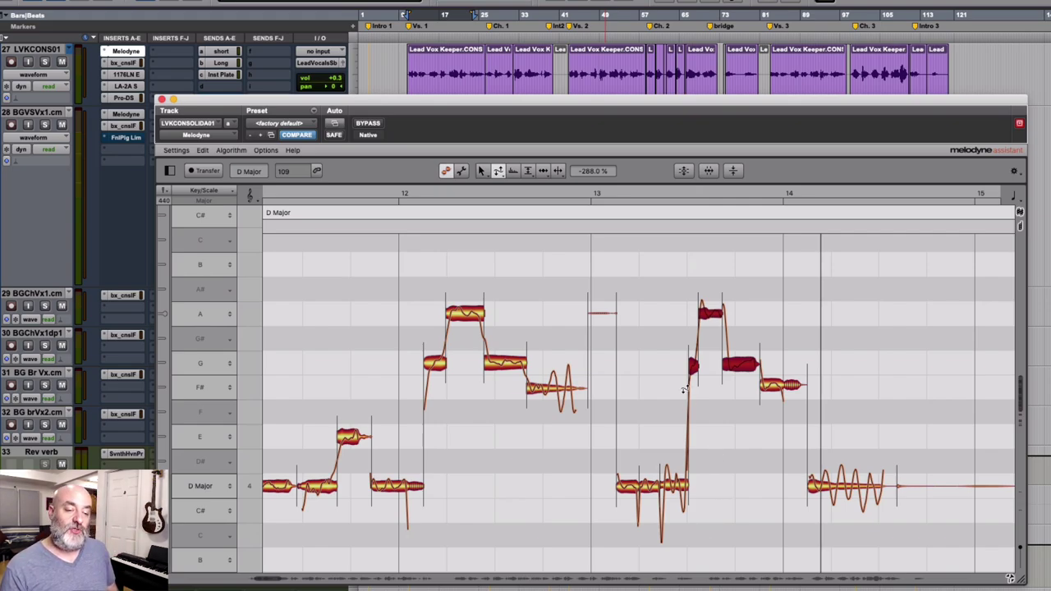
pyautogui.click(582, 193)
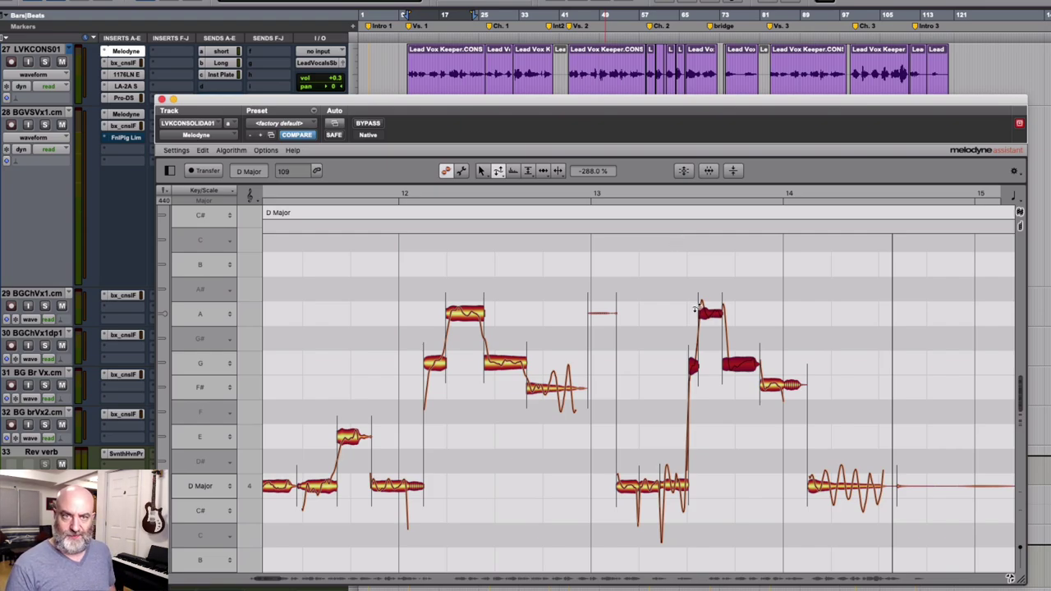
# Increase the long D note's pitch modulation at bar 14 to 124.0 % and play it back
pyautogui.rightClick(832, 483)
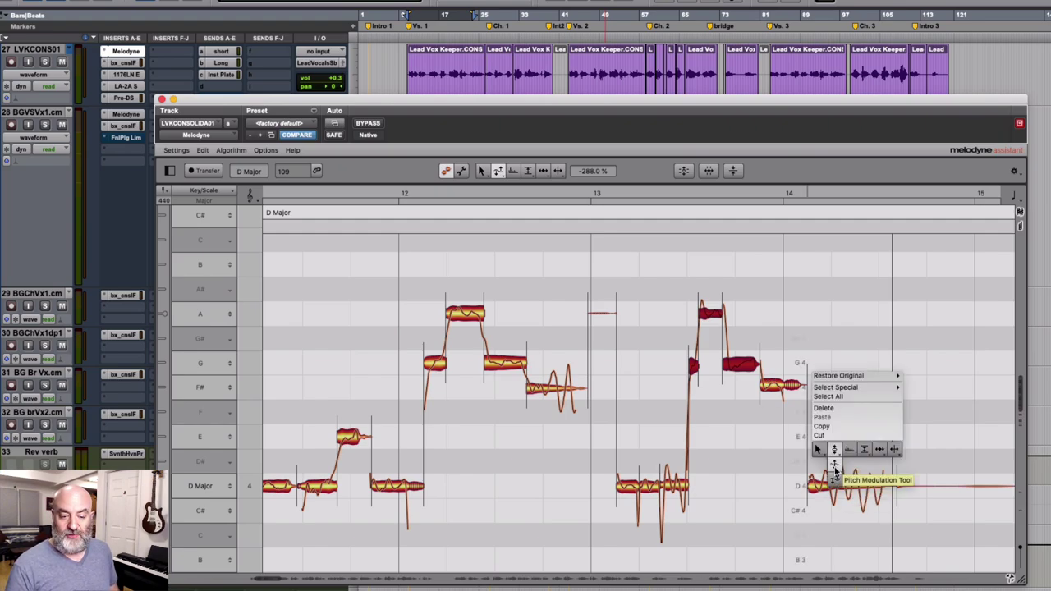
pyautogui.click(835, 466)
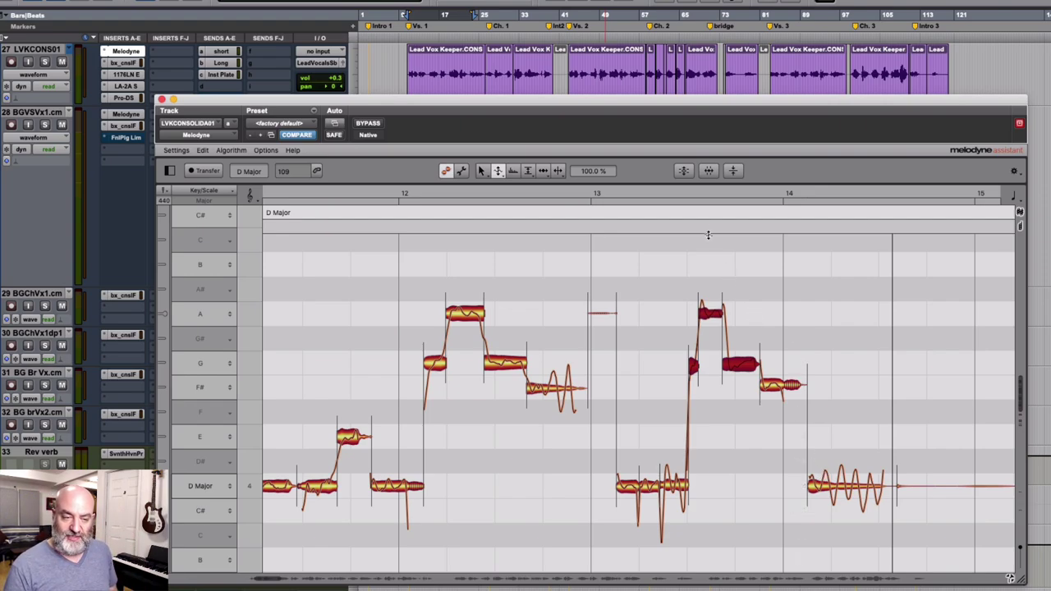
pyautogui.click(667, 194)
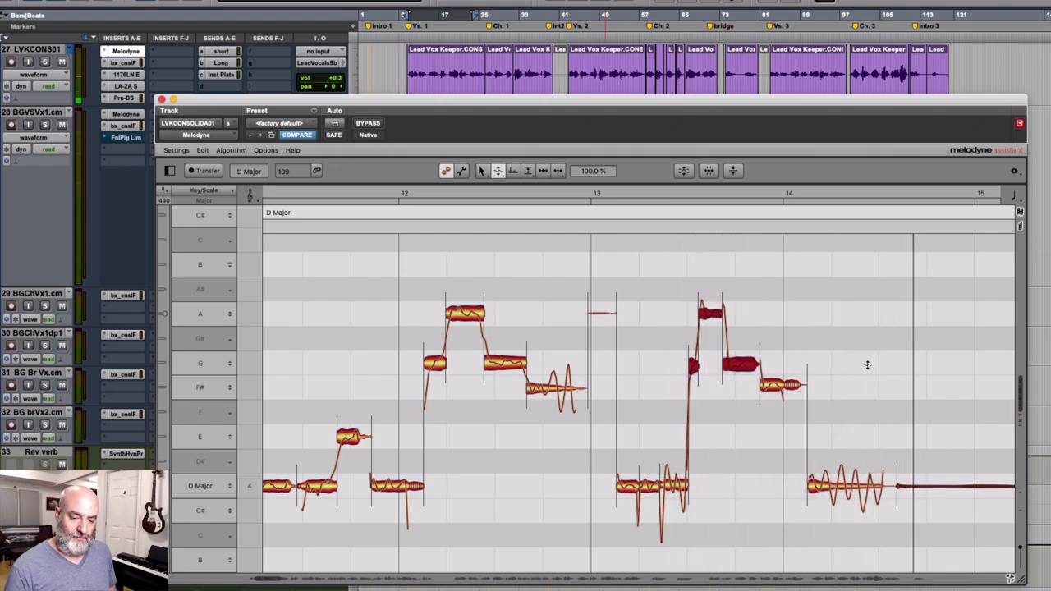
pyautogui.click(839, 487)
pyautogui.click(840, 486)
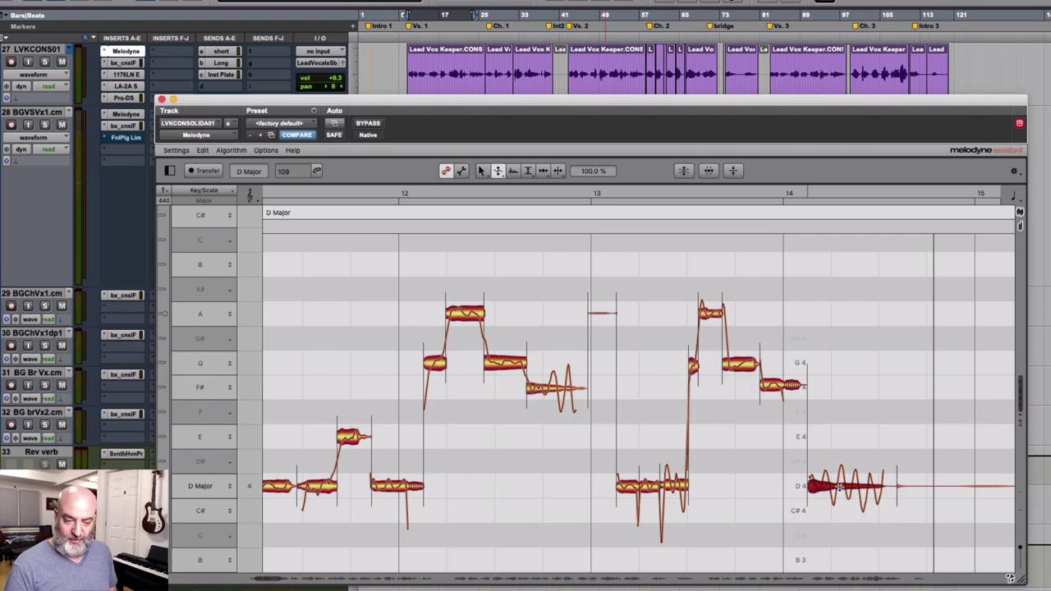
pyautogui.moveTo(839, 487); pyautogui.dragTo(839, 470)
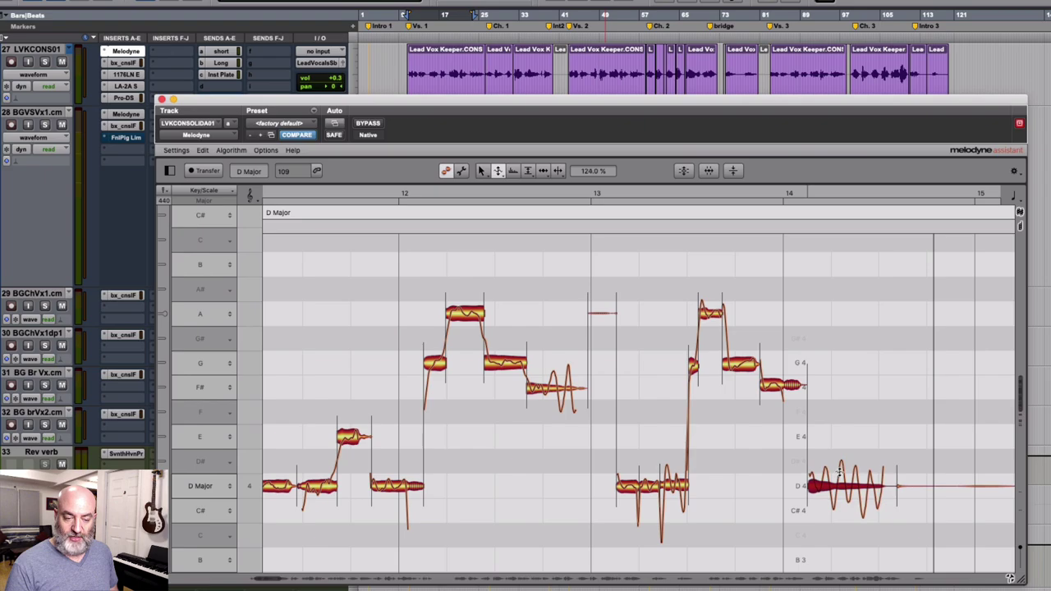
pyautogui.click(655, 192)
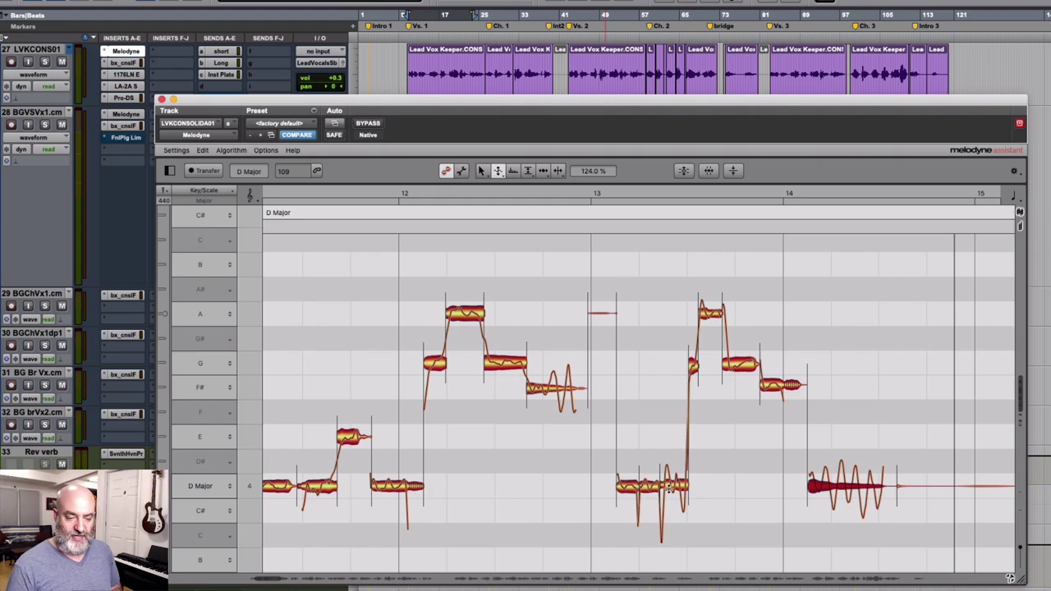
# Raise the low D after bar 13 by about +95 cents toward D#, play it back and deselect
pyautogui.click(588, 193)
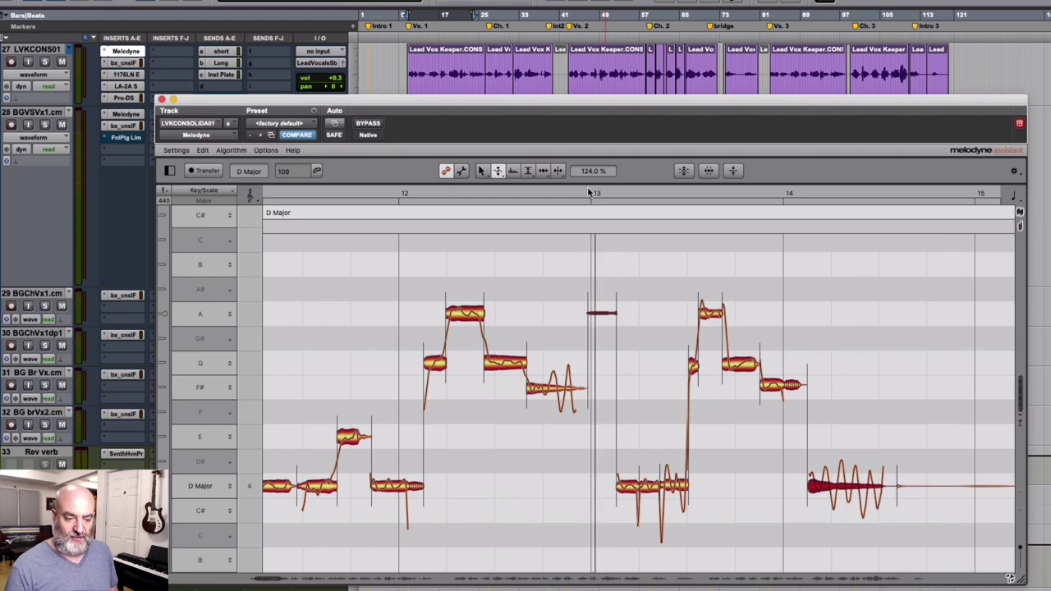
pyautogui.press('space')
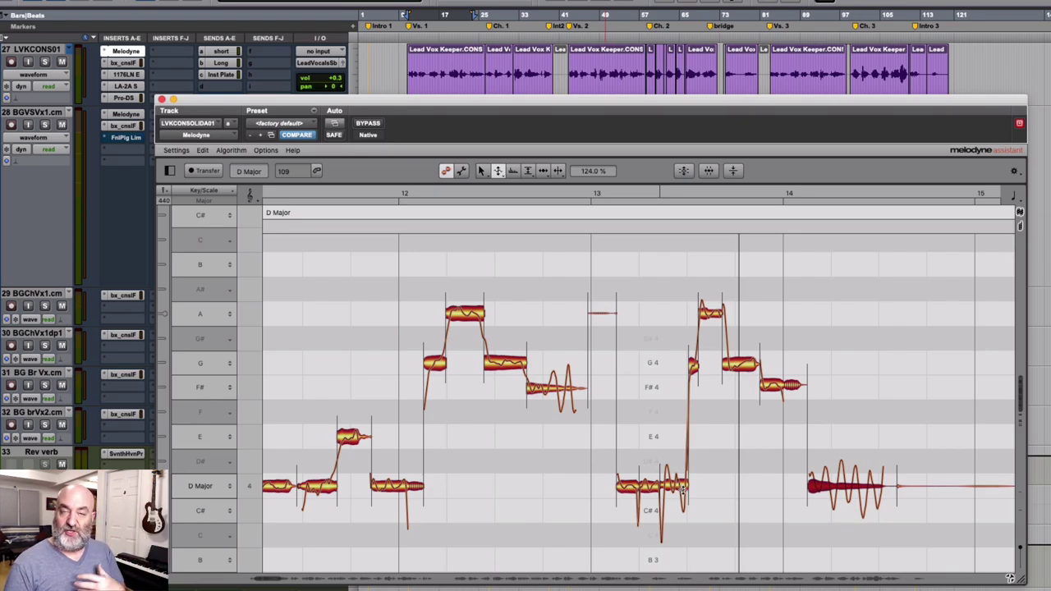
pyautogui.rightClick(597, 447)
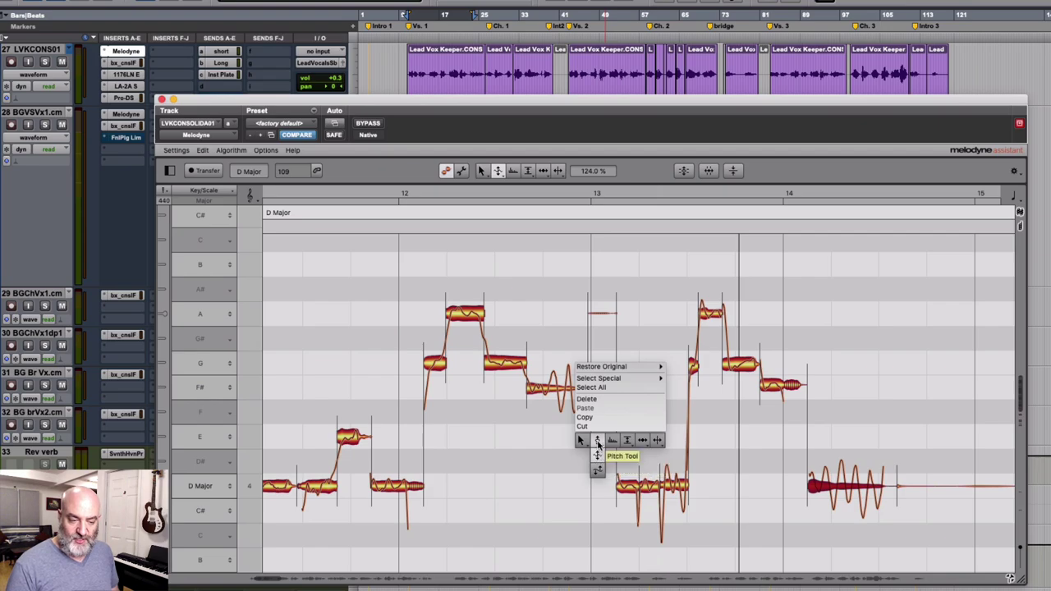
pyautogui.click(609, 441)
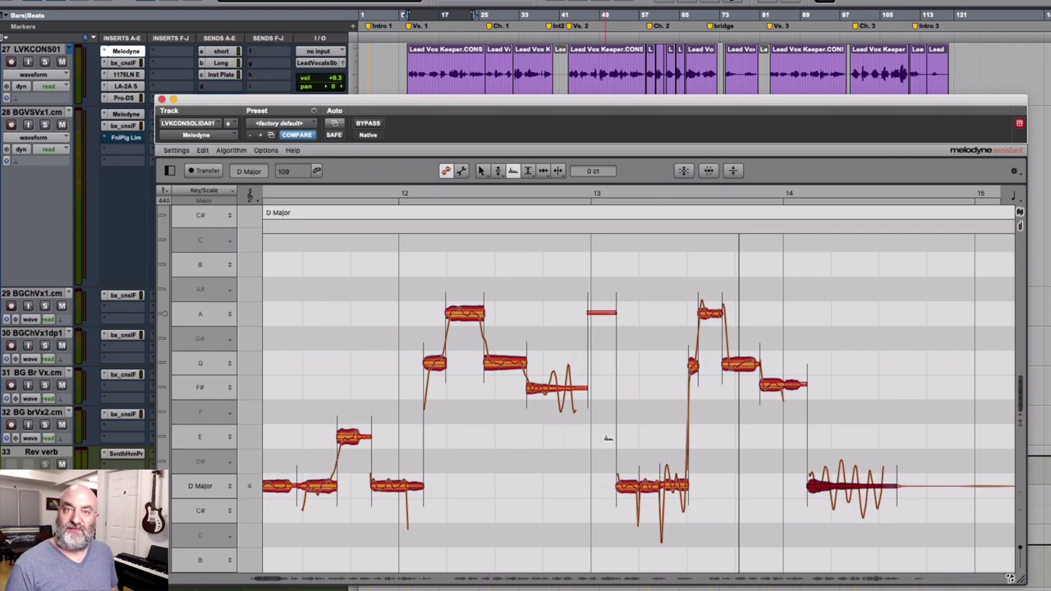
pyautogui.click(604, 458)
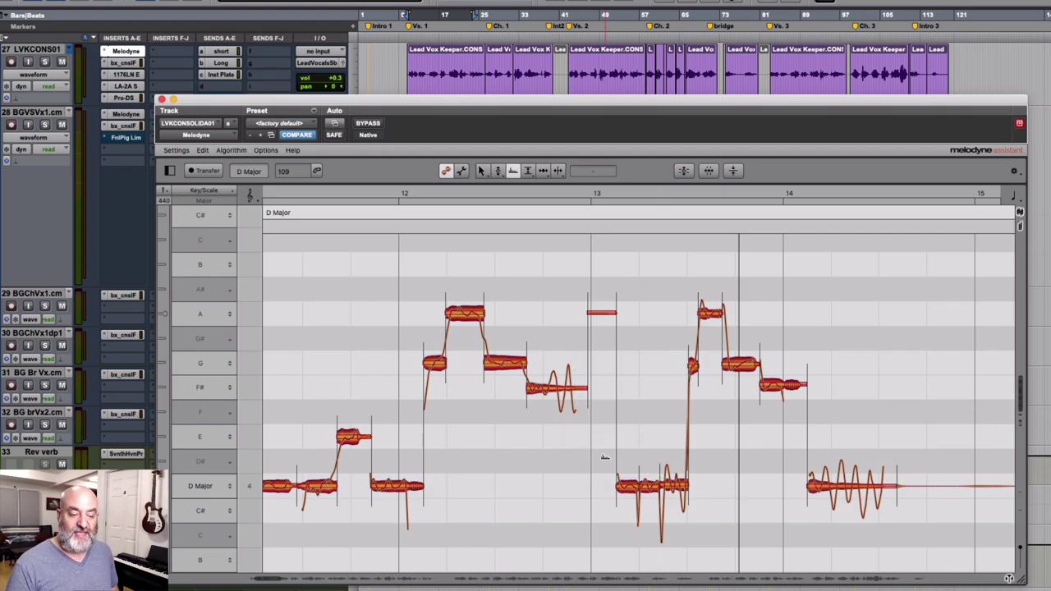
pyautogui.moveTo(605, 457); pyautogui.dragTo(692, 500)
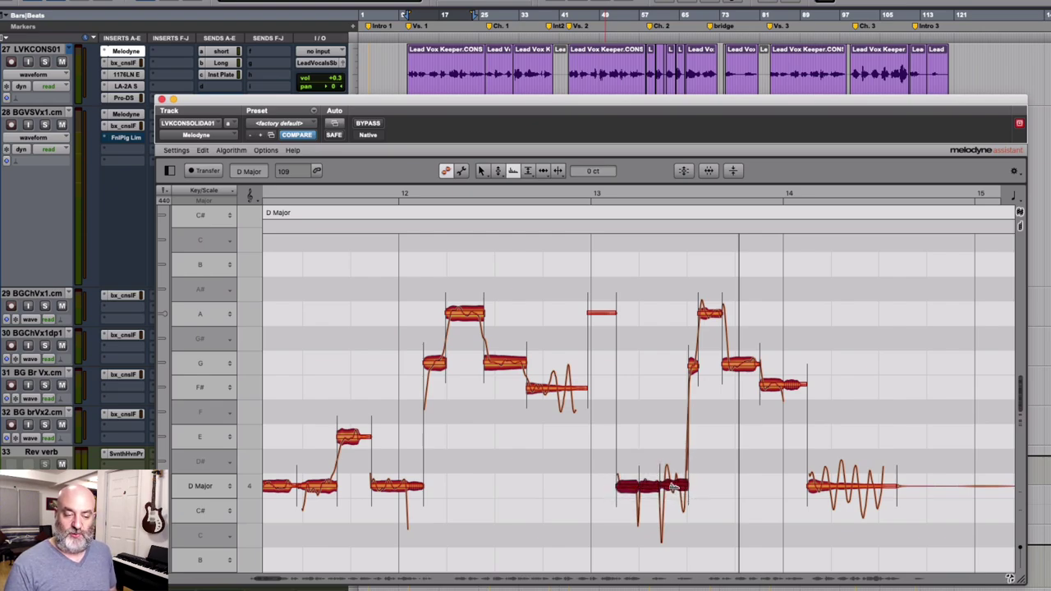
pyautogui.moveTo(674, 486); pyautogui.dragTo(671, 463)
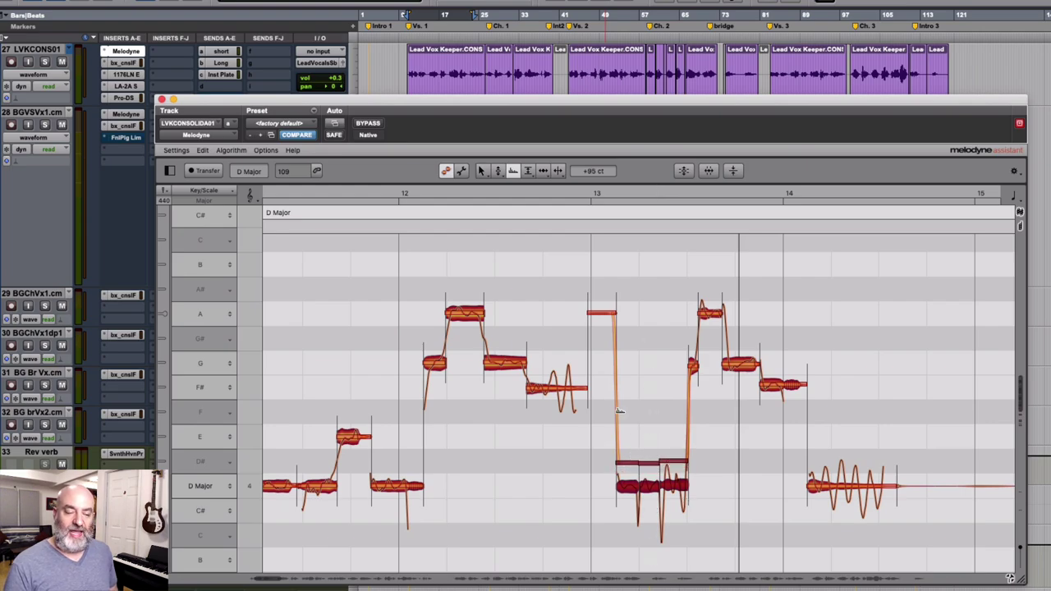
pyautogui.click(564, 191)
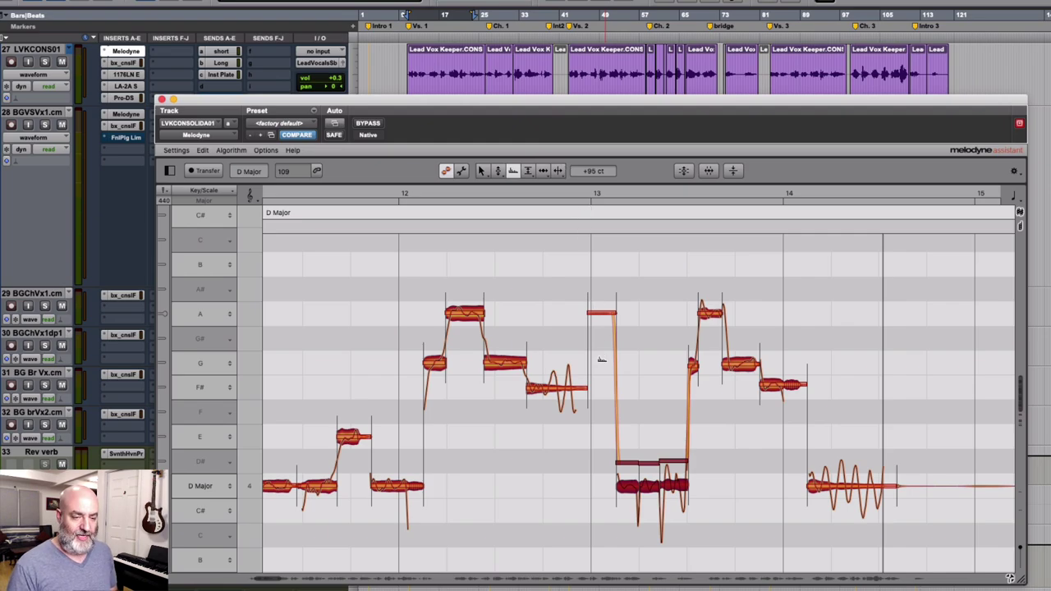
pyautogui.click(626, 369)
# Switch to the Amplitude tool and make the high A note after bar 13 clearly louder
pyautogui.rightClick(629, 371)
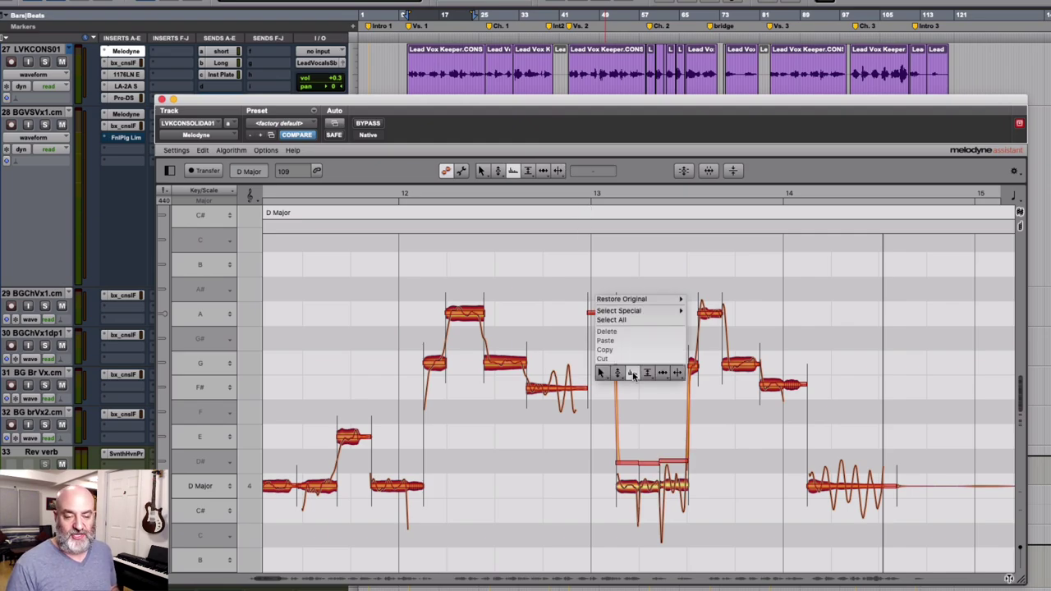
pyautogui.click(645, 371)
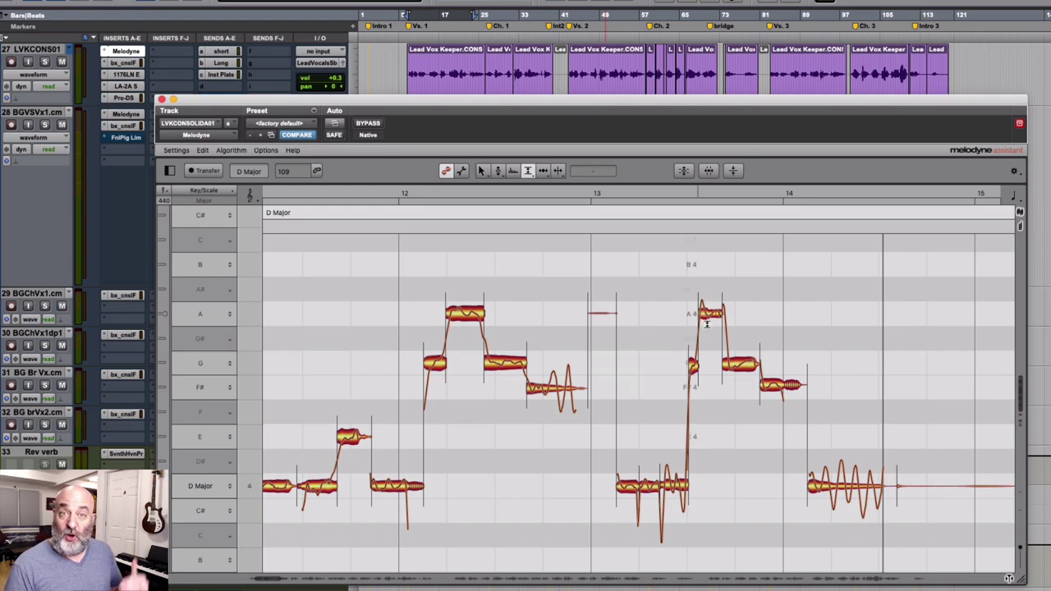
pyautogui.rightClick(667, 306)
pyautogui.click(705, 314)
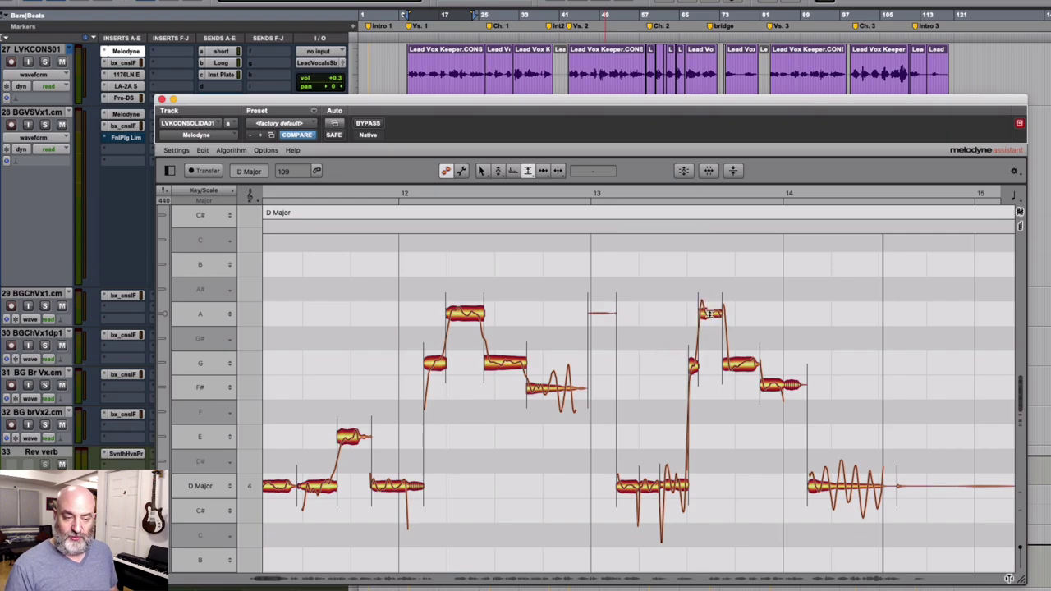
pyautogui.click(710, 312)
pyautogui.moveTo(710, 312); pyautogui.dragTo(711, 284)
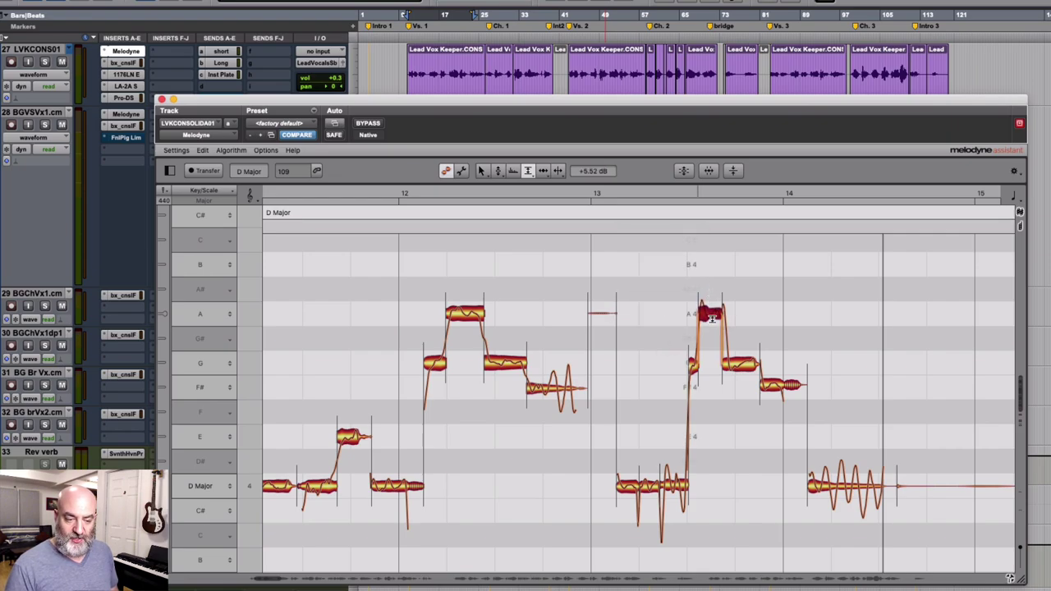
# Make the low D and short G notes slightly louder, then play from bar 13
pyautogui.click(671, 484)
pyautogui.moveTo(671, 485); pyautogui.dragTo(629, 477)
pyautogui.click(692, 364)
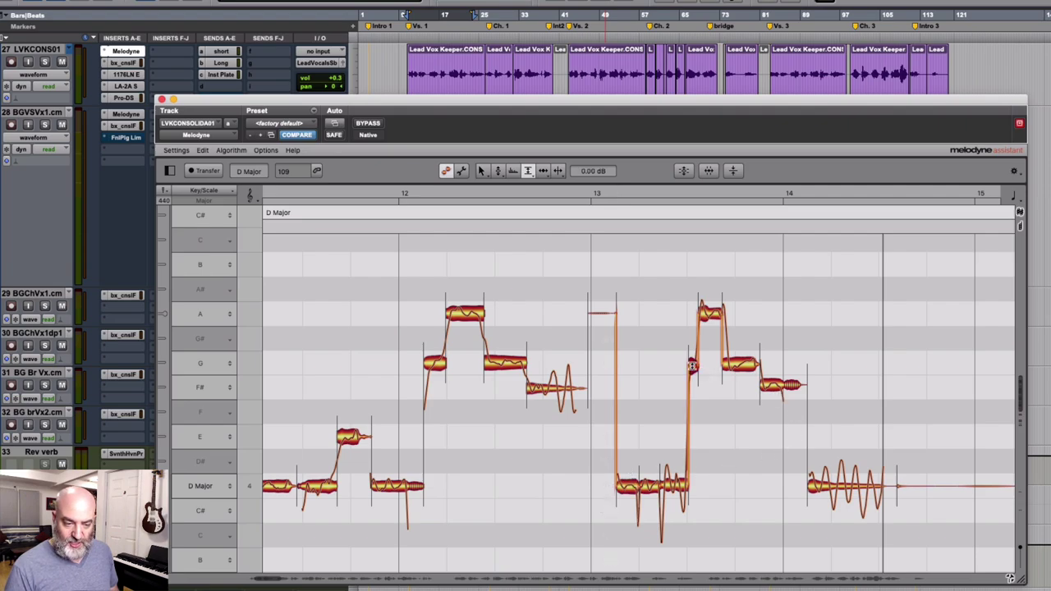
pyautogui.moveTo(693, 364); pyautogui.dragTo(692, 362)
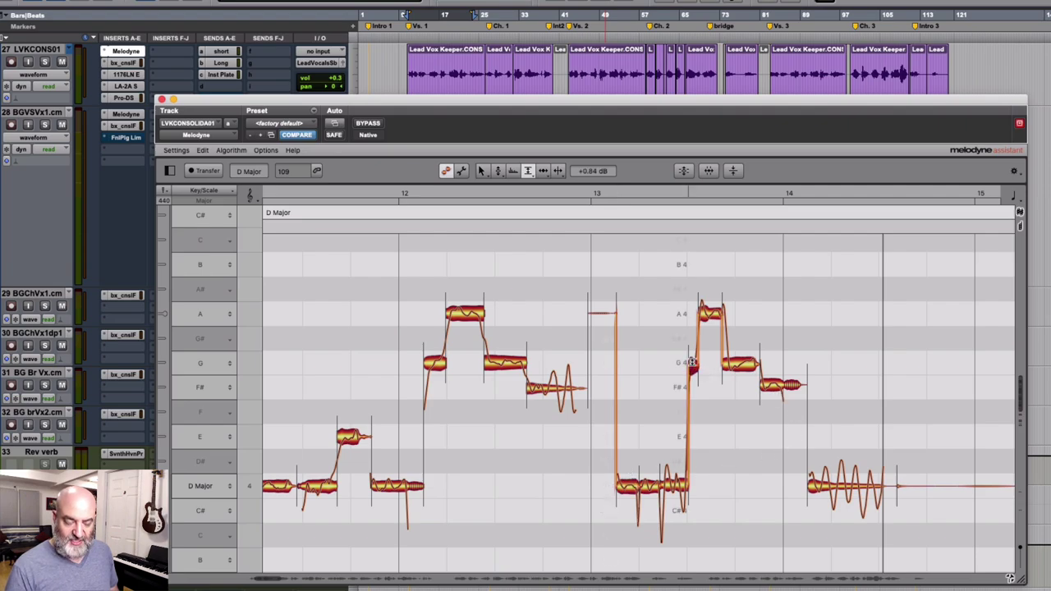
pyautogui.click(588, 194)
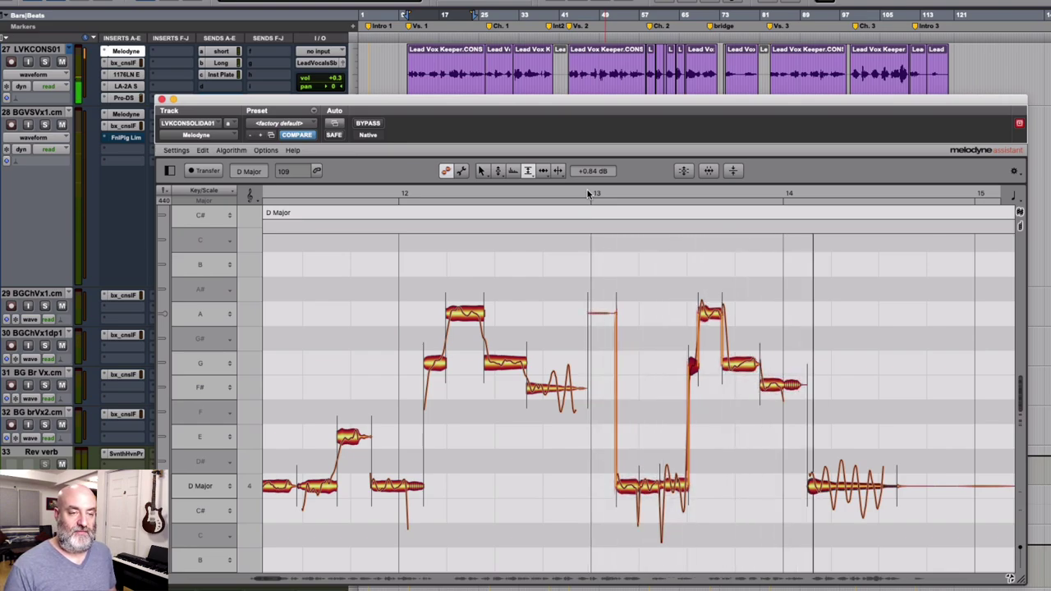
pyautogui.press('space')
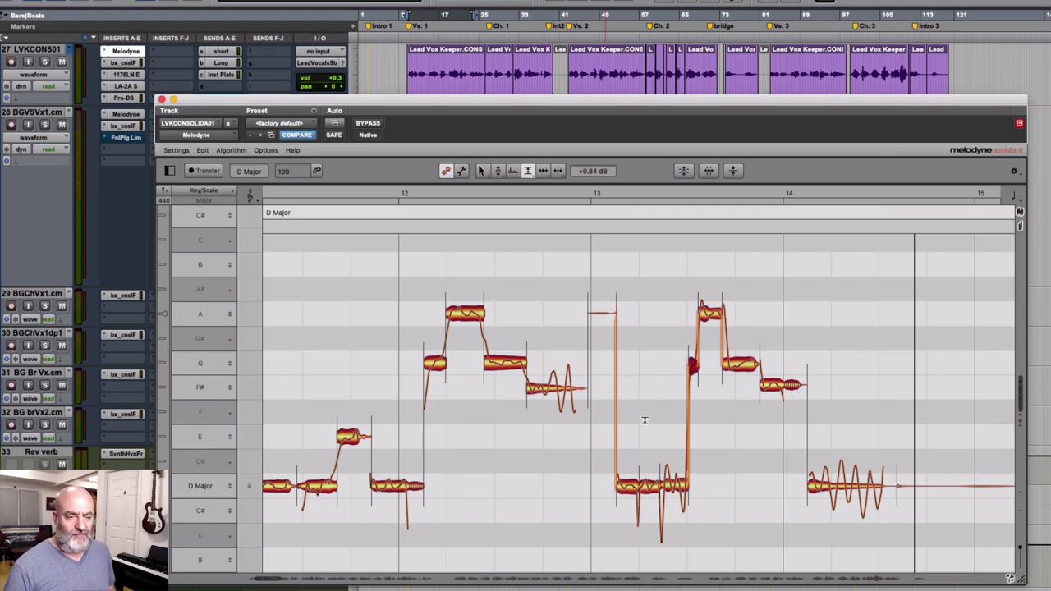
pyautogui.hscroll(5, 645, 406)
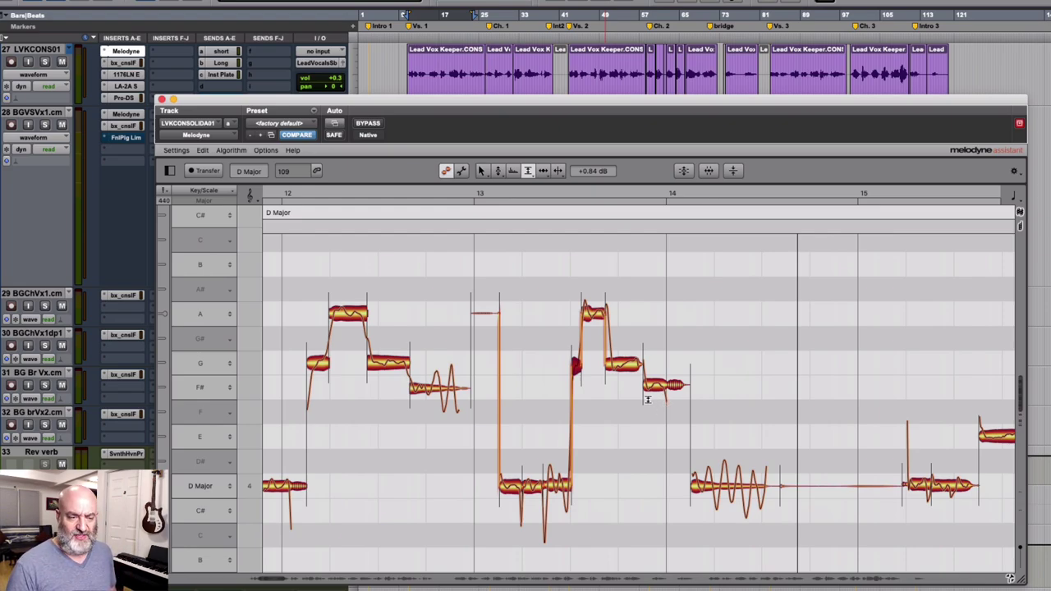
pyautogui.hscroll(3, 706, 423)
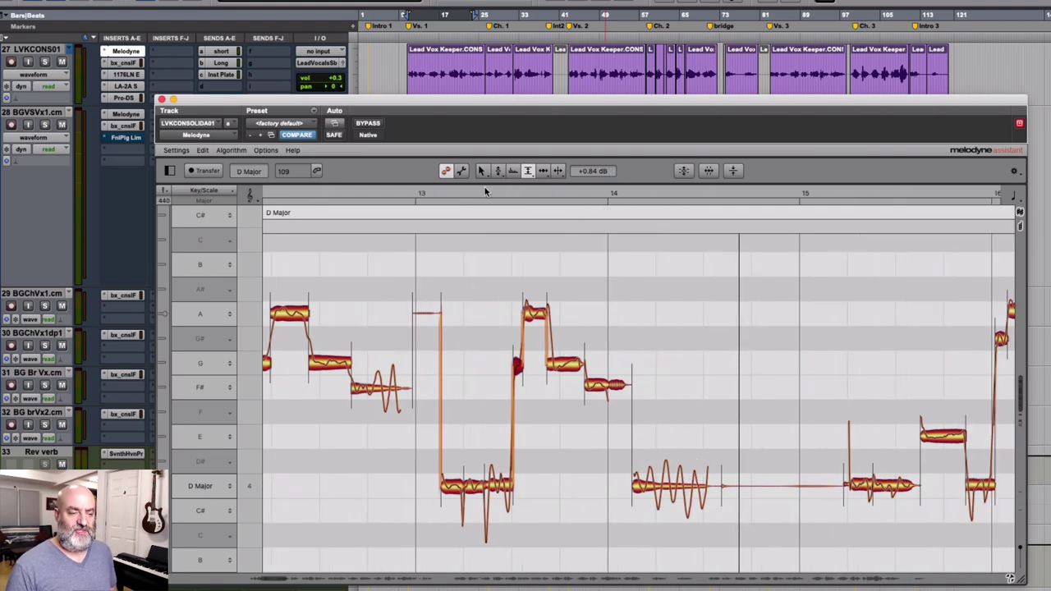
pyautogui.click(468, 191)
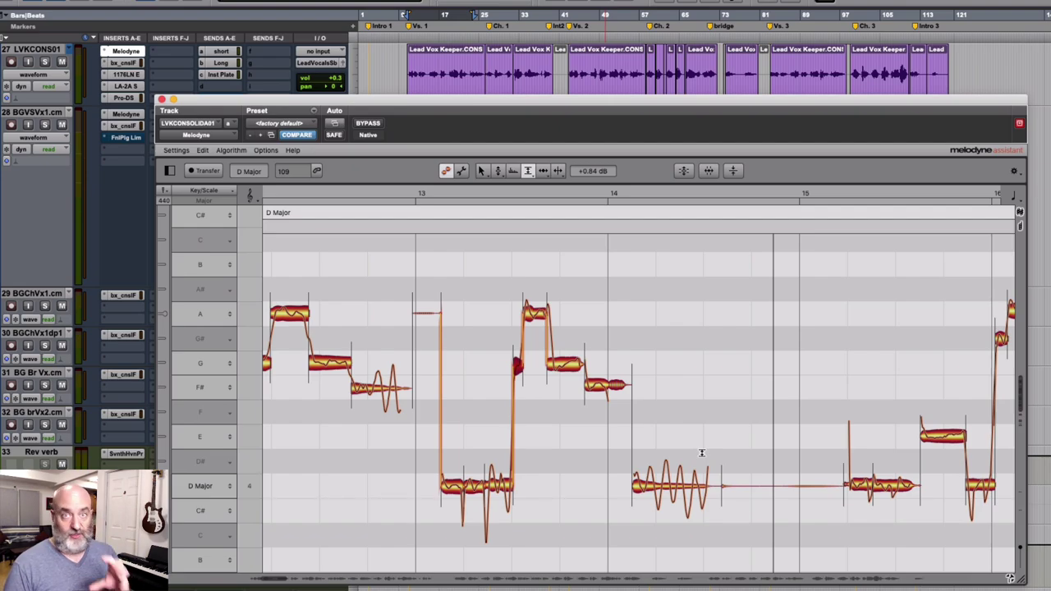
# Fade out the tail of the vibrato D4 note after bar 14 with the Fade Tool and audition it
pyautogui.rightClick(699, 454)
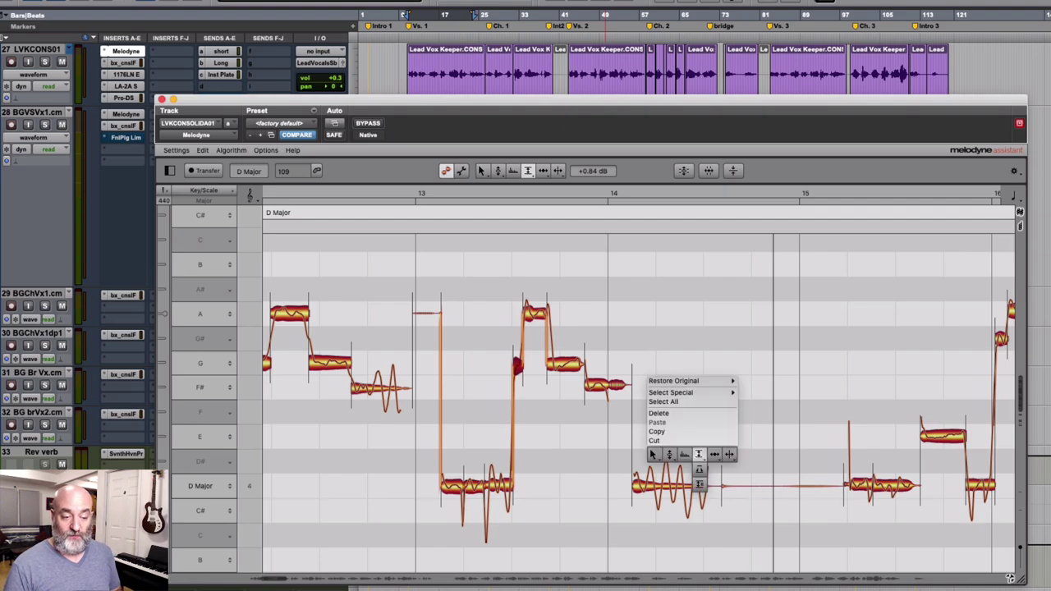
pyautogui.click(699, 485)
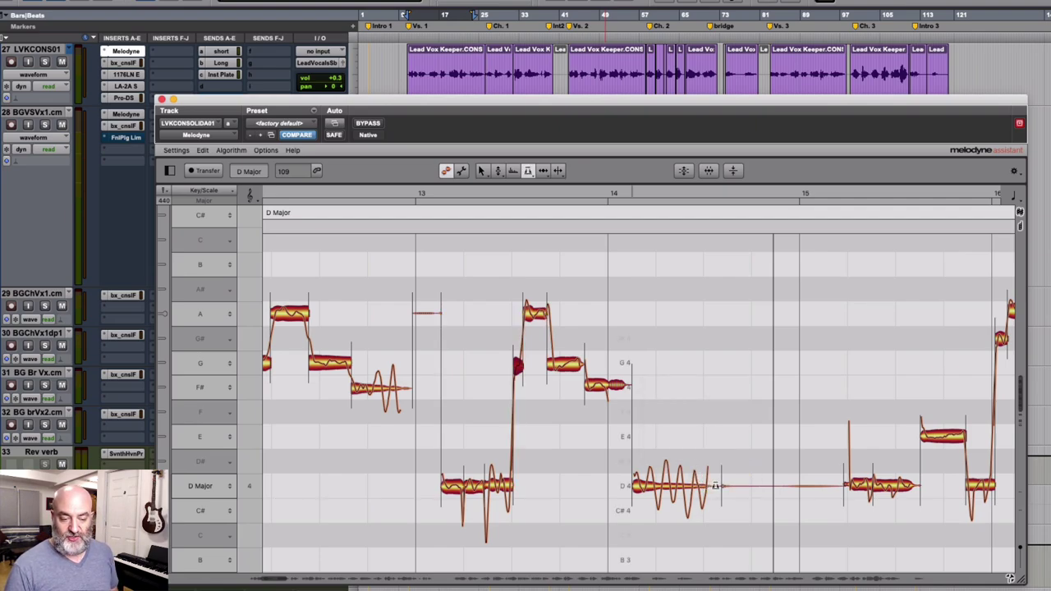
pyautogui.click(712, 486)
pyautogui.moveTo(713, 486); pyautogui.dragTo(694, 487)
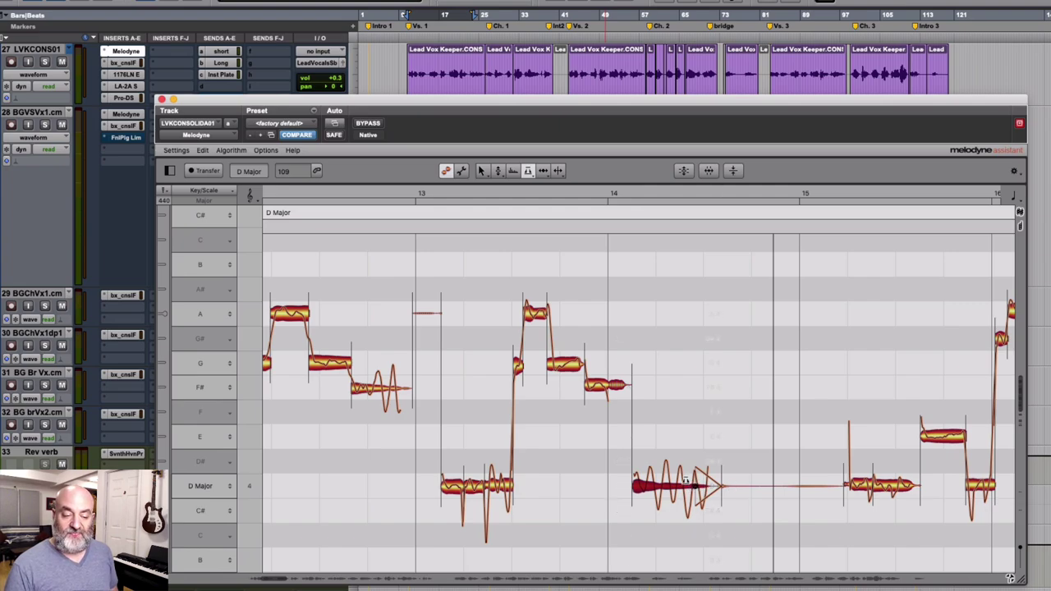
pyautogui.click(523, 191)
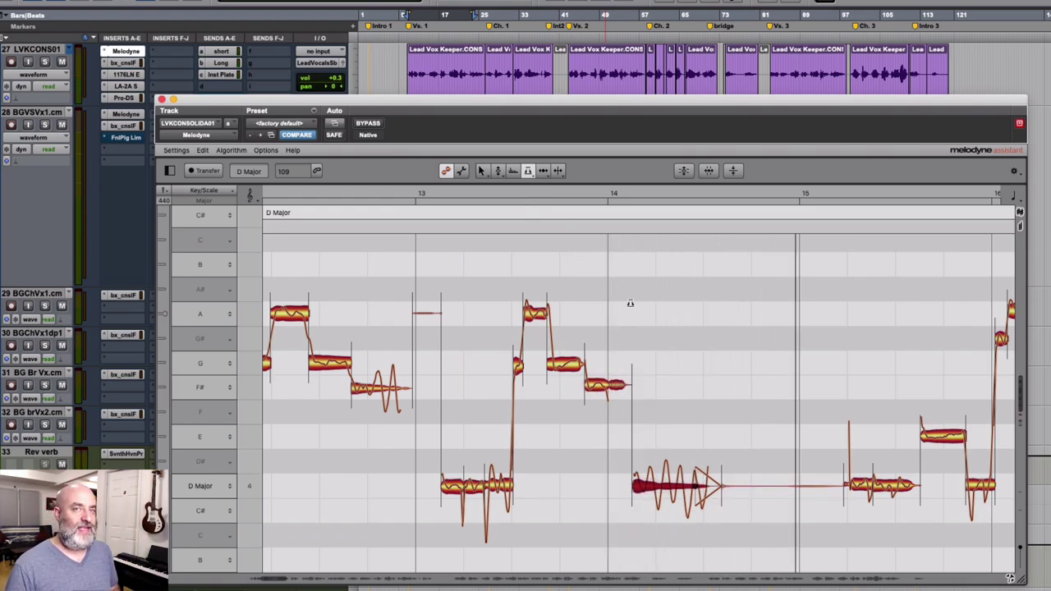
# Turn the faded D note down to -3.12 dB with the Amplitude tool and play it back
pyautogui.rightClick(727, 416)
pyautogui.click(727, 402)
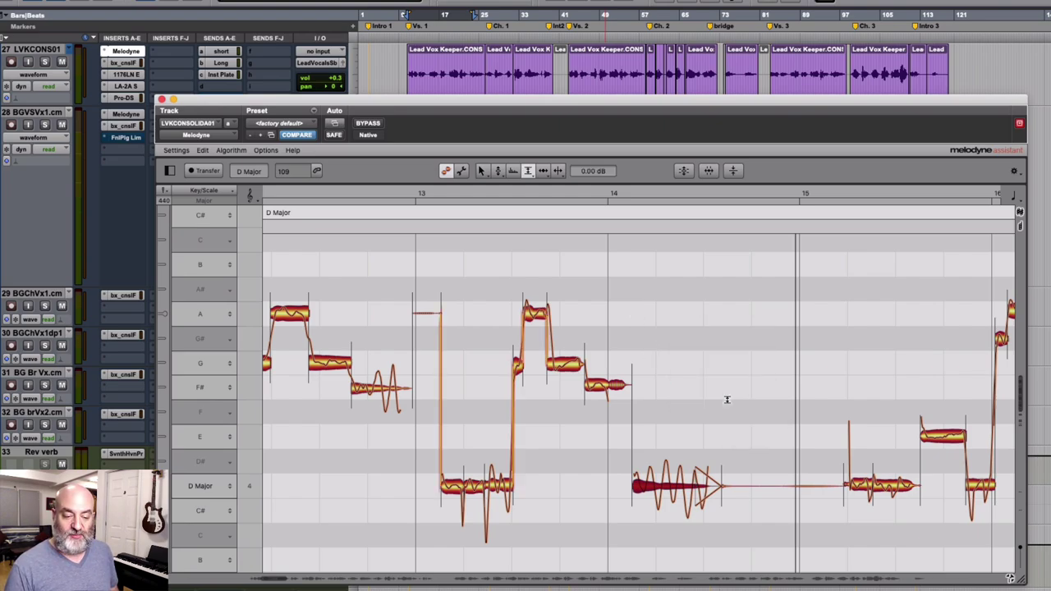
pyautogui.moveTo(727, 481); pyautogui.dragTo(727, 501)
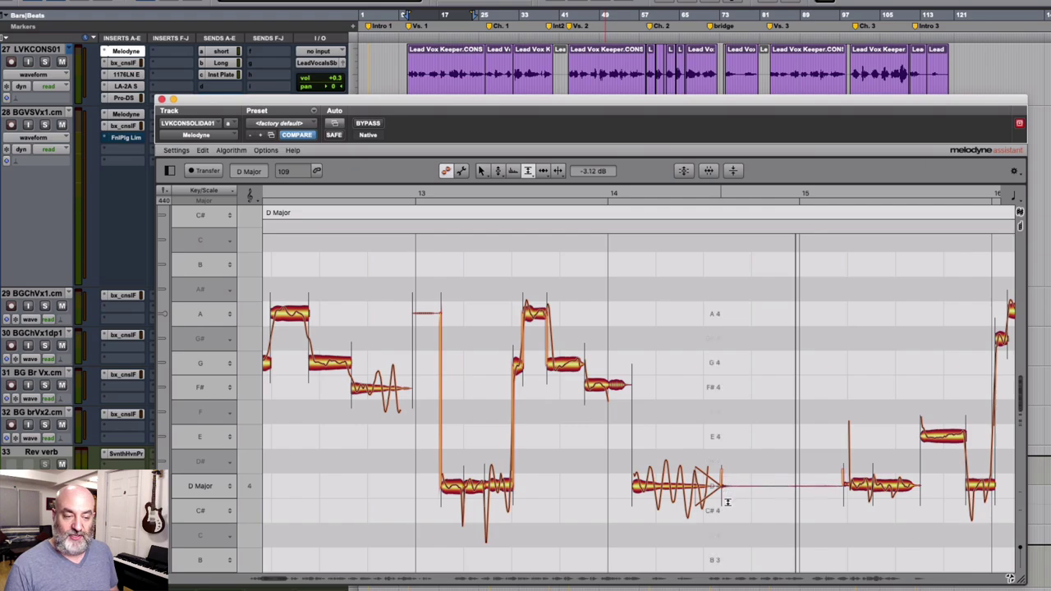
pyautogui.click(532, 192)
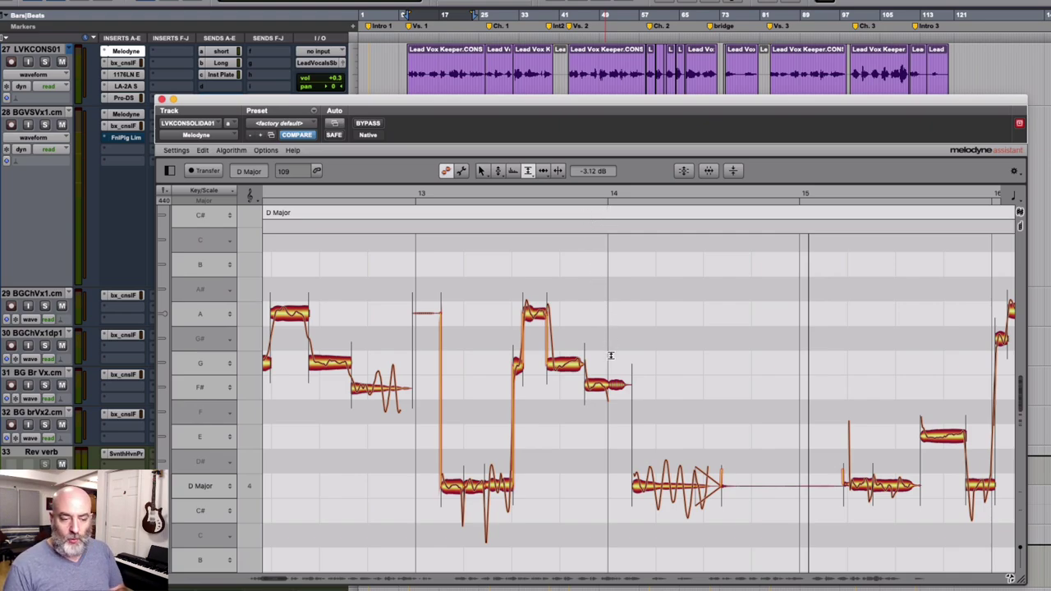
# Apply the Sibilant Balance Tool to the short F# note just before bar 14
pyautogui.moveTo(619, 385)
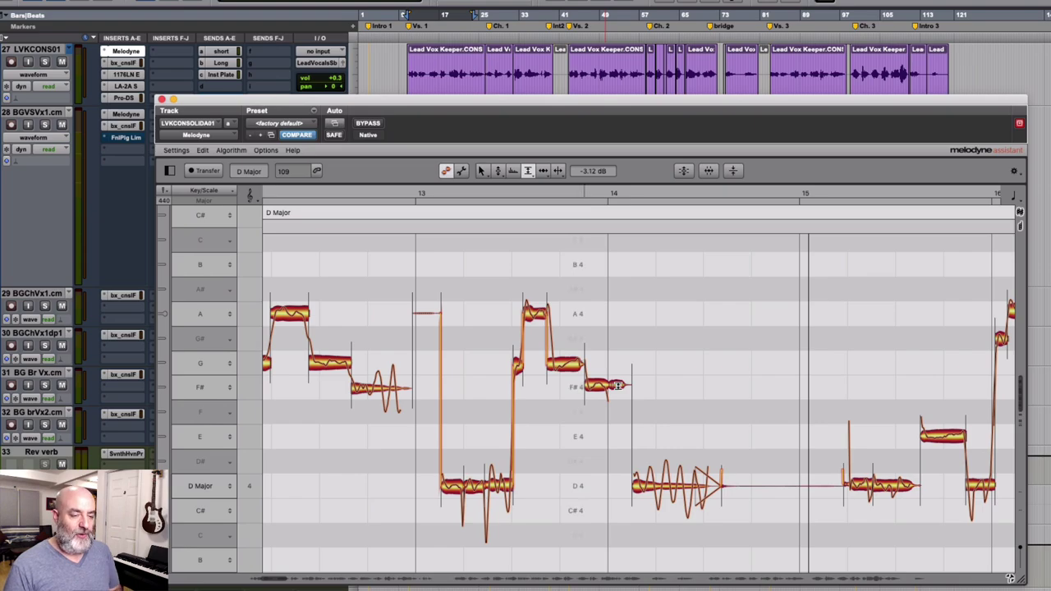
pyautogui.rightClick(618, 385)
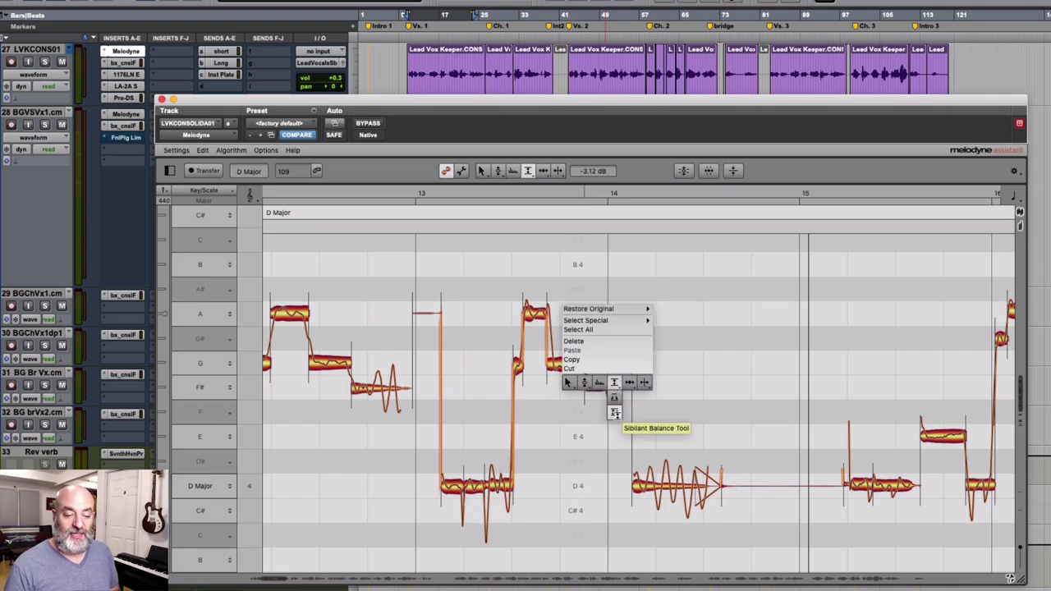
pyautogui.click(615, 413)
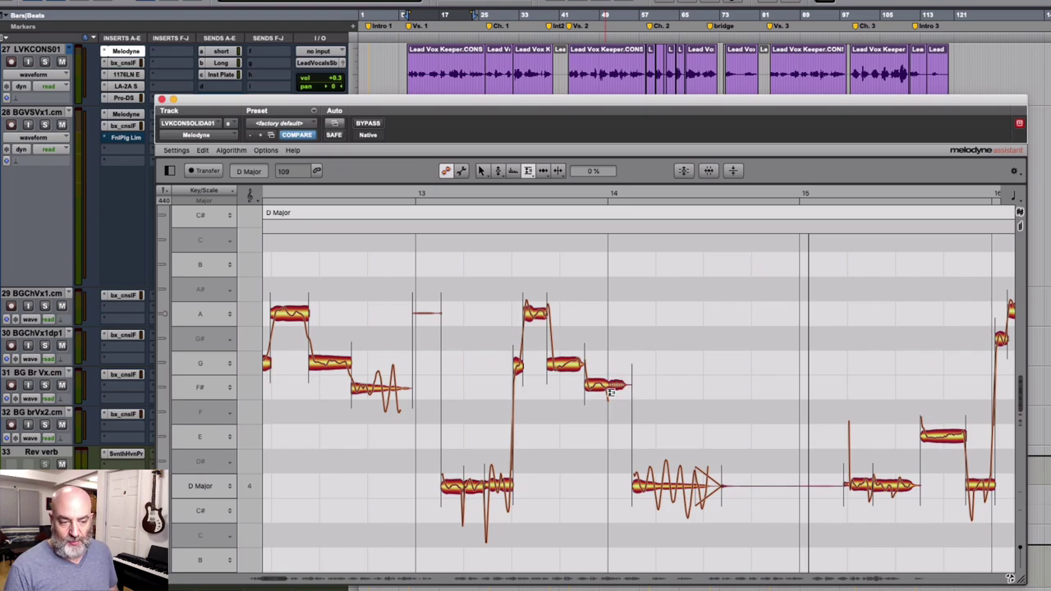
pyautogui.click(610, 385)
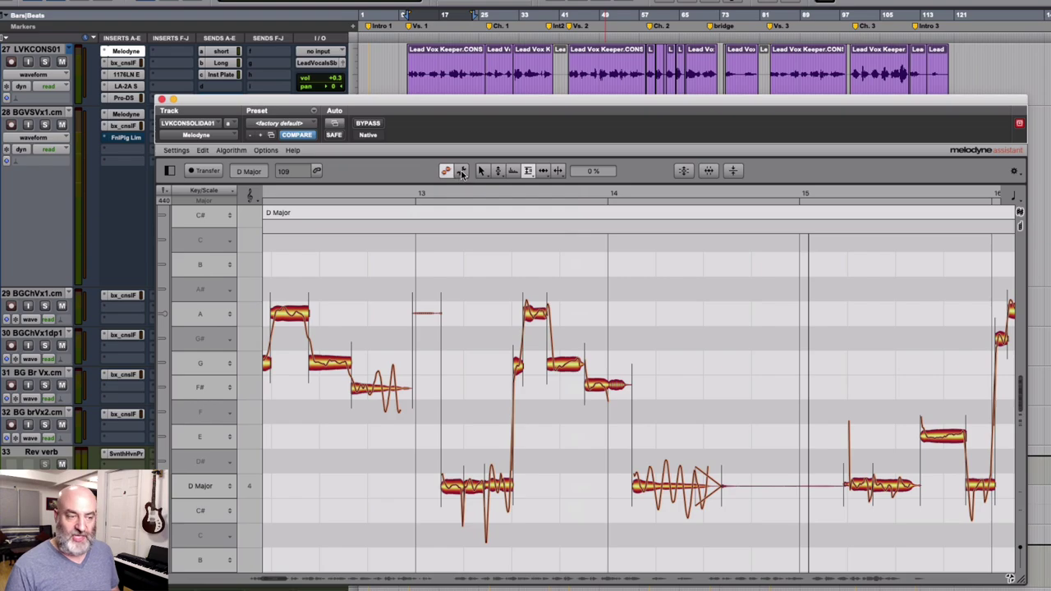
# Leave Note Assignment Mode, untick Sibilant Handling in the algorithm inspector, and hide the inspector
pyautogui.click(463, 173)
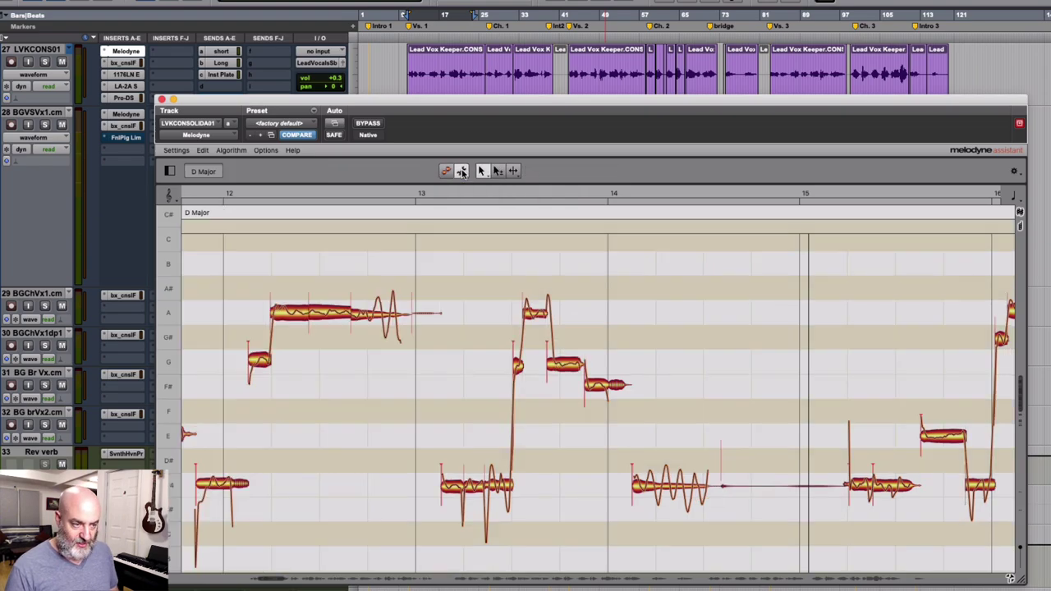
pyautogui.click(170, 170)
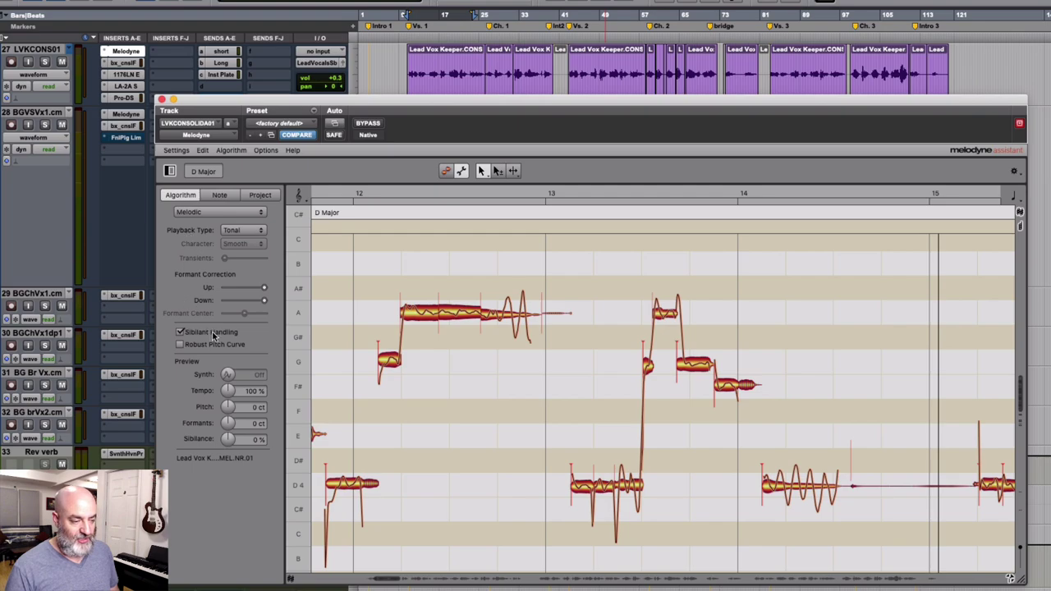
pyautogui.click(180, 333)
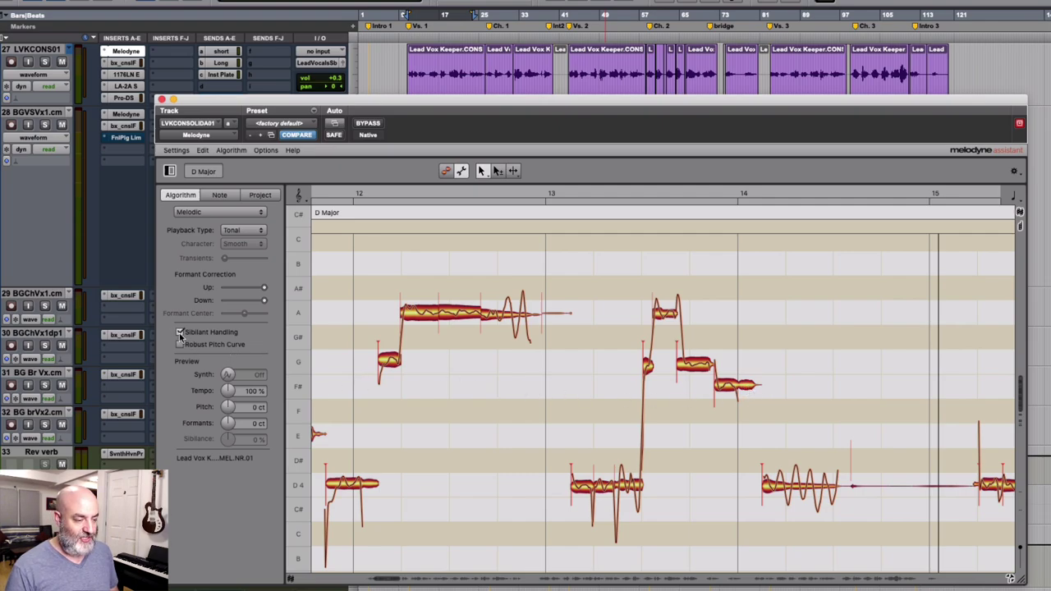
pyautogui.click(170, 171)
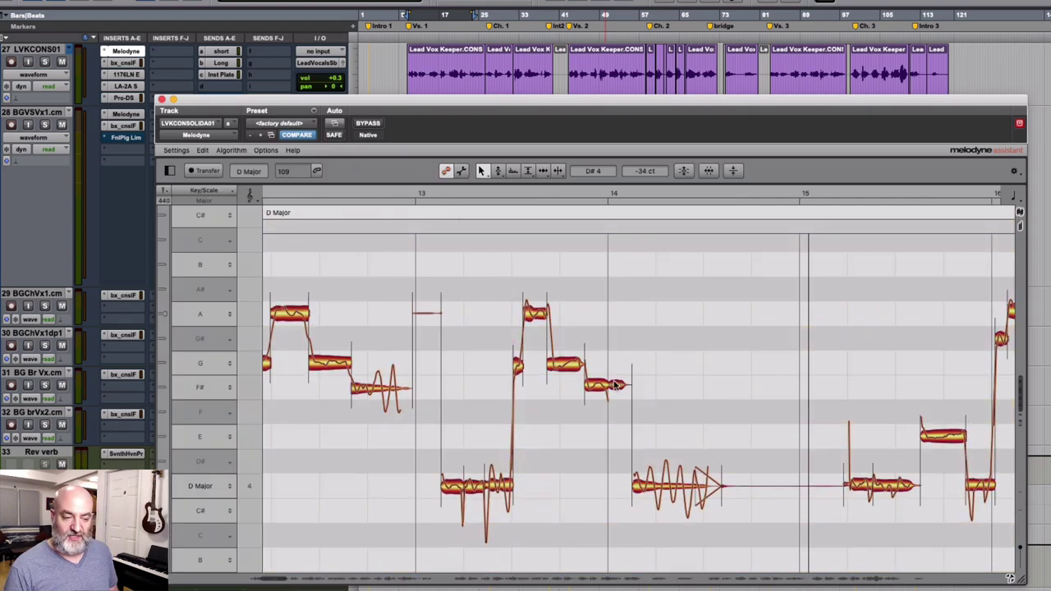
# Pick the Sibilant Balance tool from the right-click palette at the F# note
pyautogui.rightClick(618, 389)
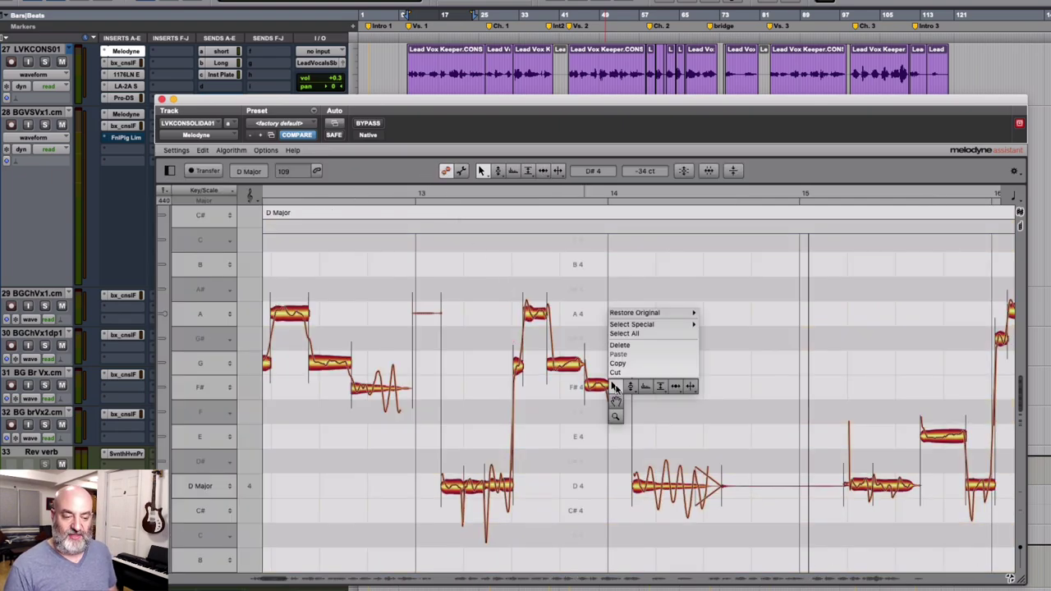
pyautogui.moveTo(660, 387)
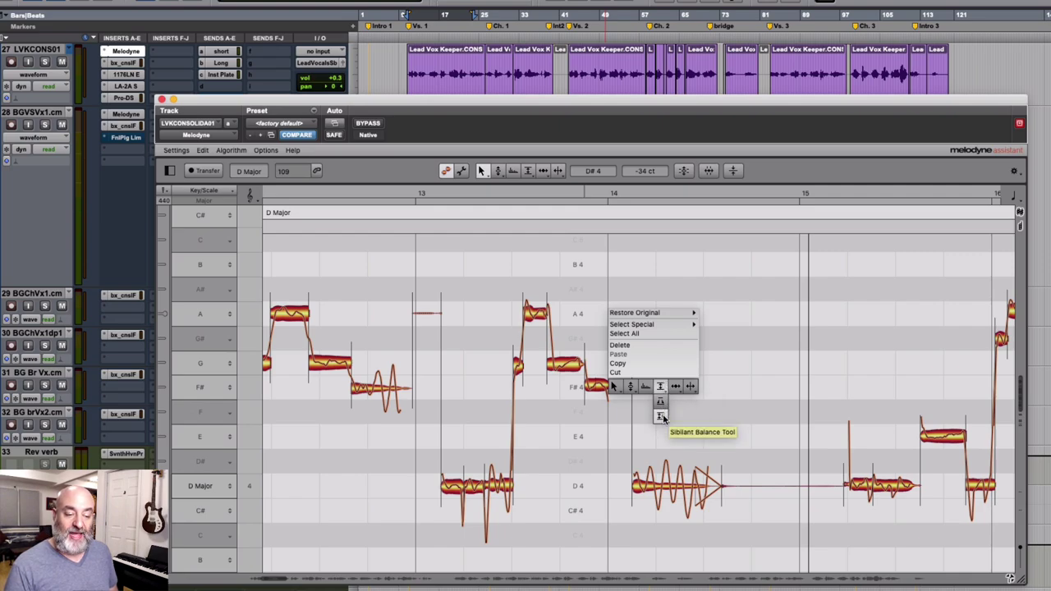
pyautogui.click(661, 418)
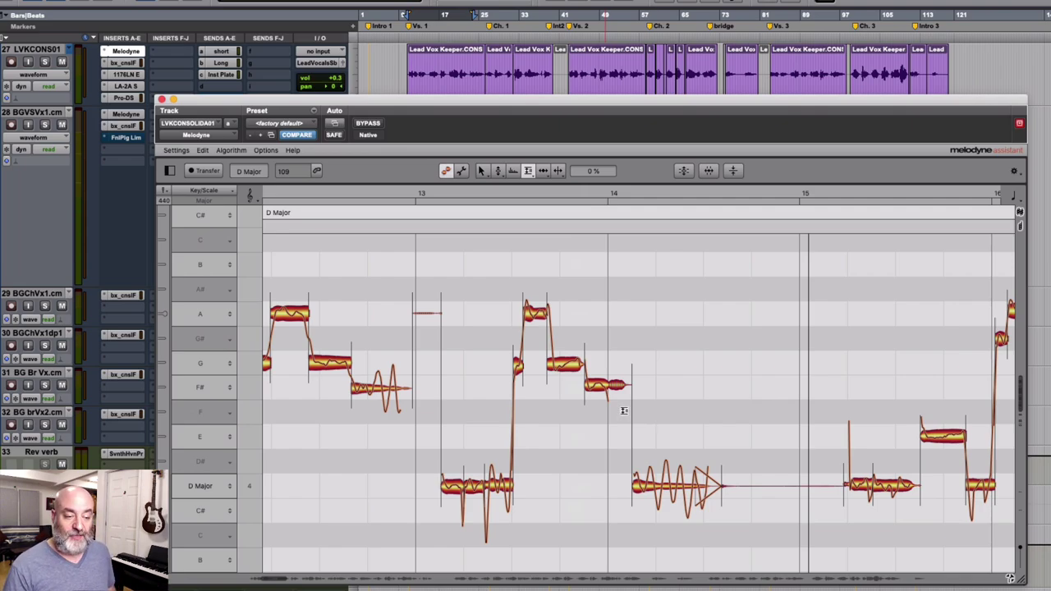
# Drag the F# note's sibilant to -100 %, then up to 100 %, auditioning after each change
pyautogui.moveTo(621, 388)
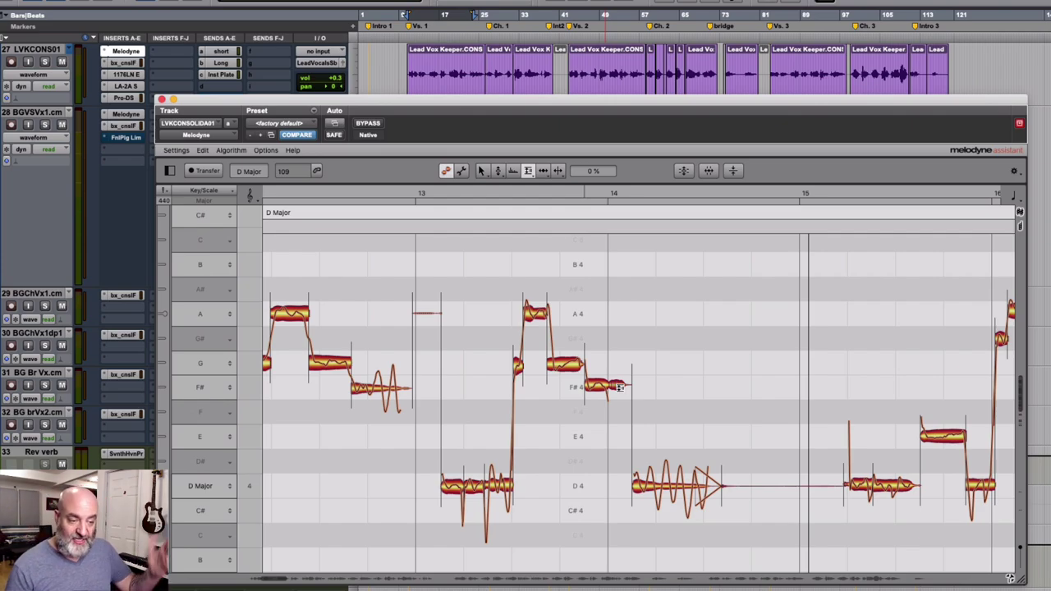
pyautogui.moveTo(620, 387); pyautogui.dragTo(612, 486)
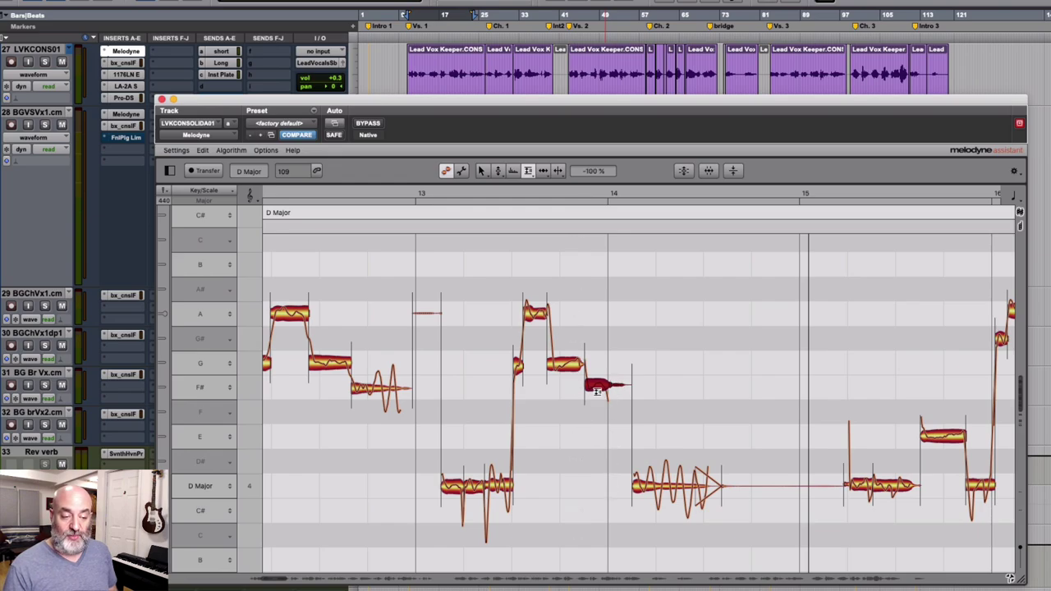
pyautogui.click(545, 192)
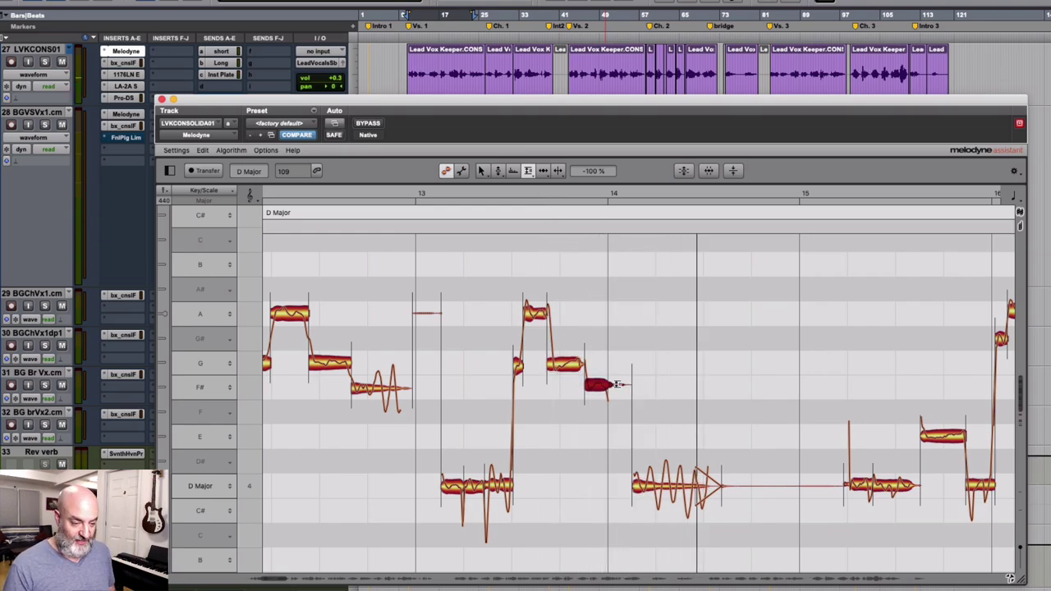
pyautogui.moveTo(618, 384); pyautogui.dragTo(621, 308)
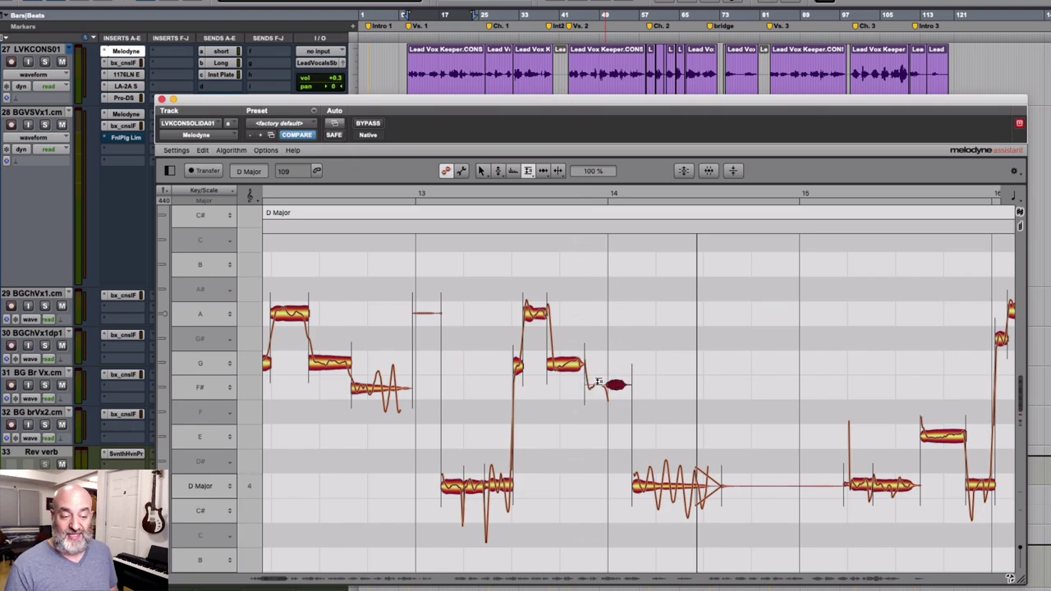
pyautogui.click(515, 193)
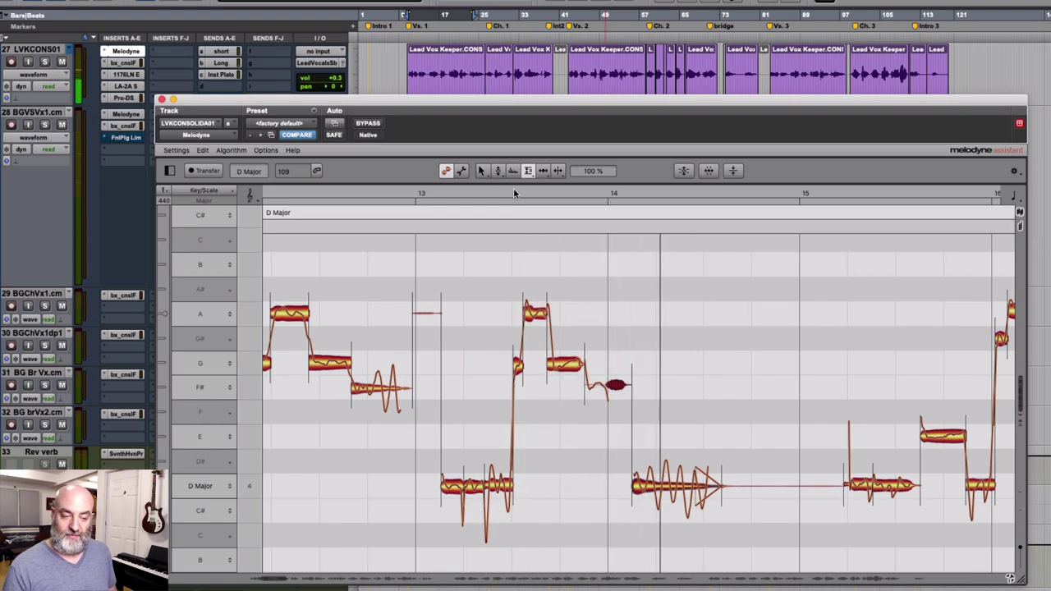
# Undo the sibilant change, then lower the F# note's sibilant to about -27 %, auditioning
pyautogui.press('space')
pyautogui.press('super+z')
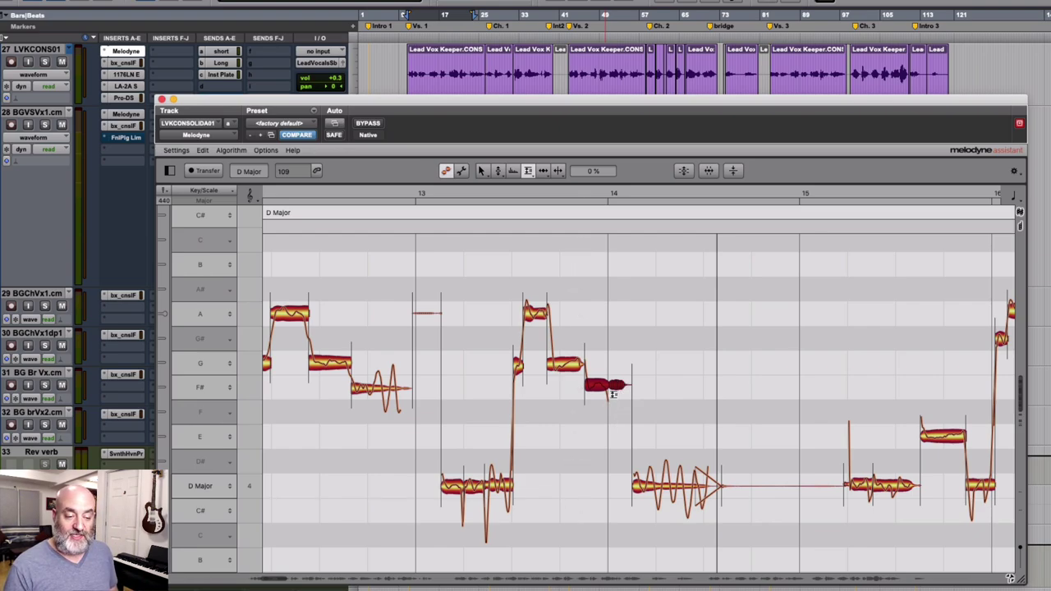
pyautogui.moveTo(619, 387); pyautogui.dragTo(620, 403)
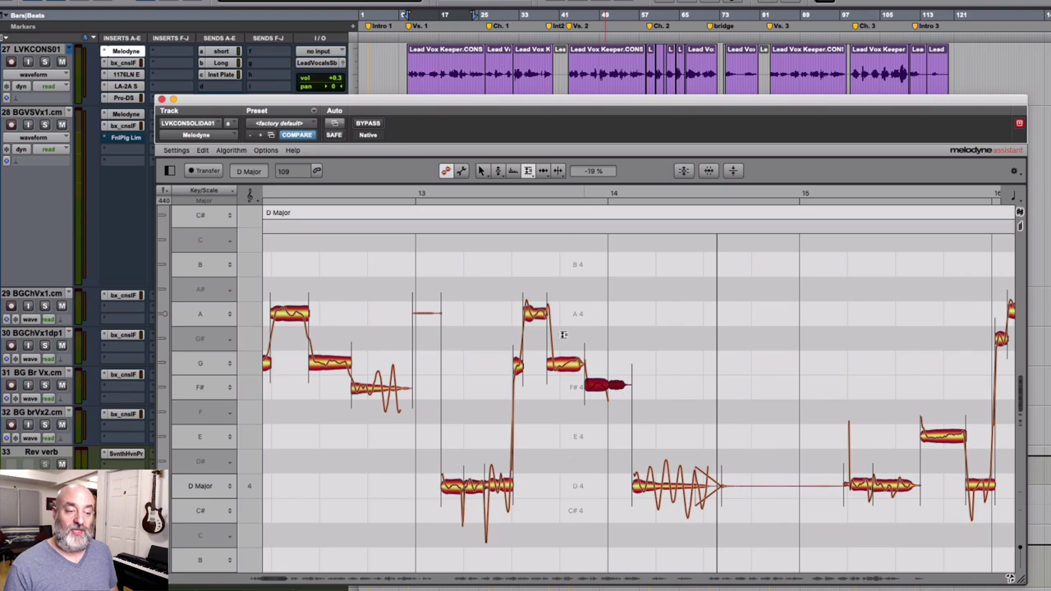
pyautogui.click(488, 192)
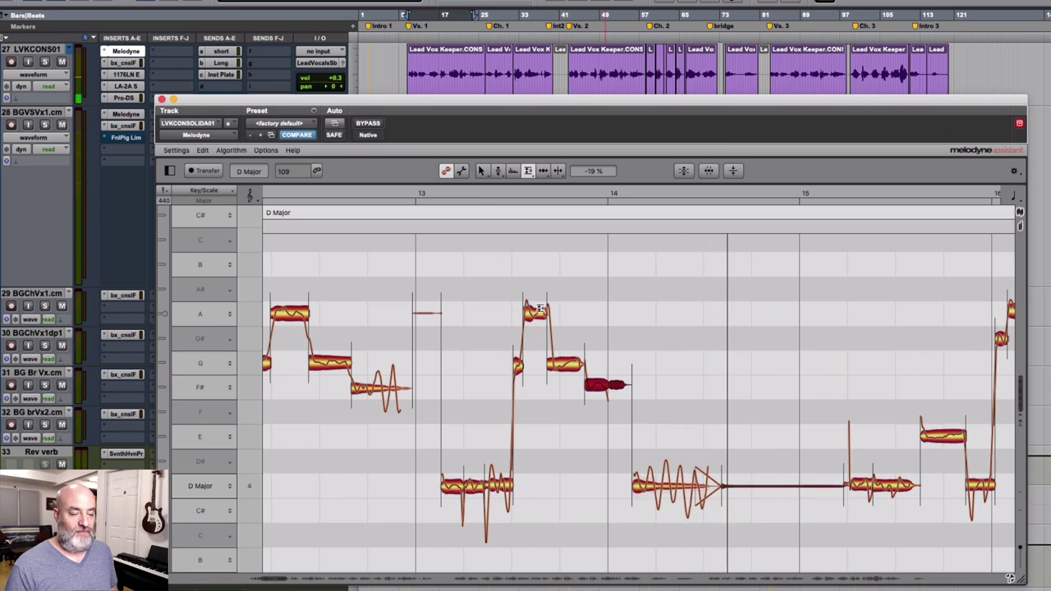
pyautogui.moveTo(622, 387); pyautogui.dragTo(621, 391)
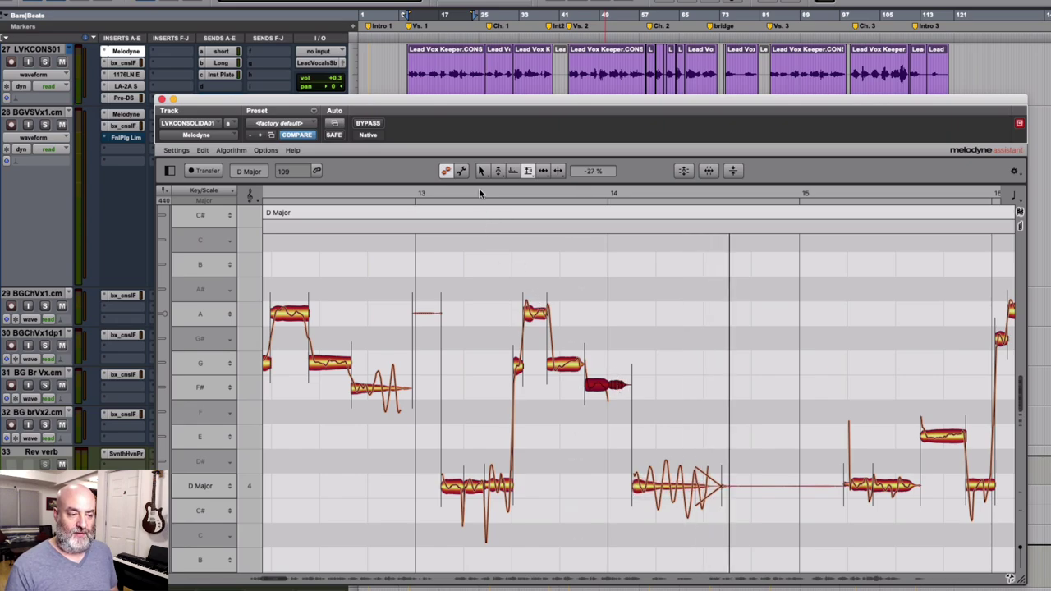
pyautogui.click(481, 193)
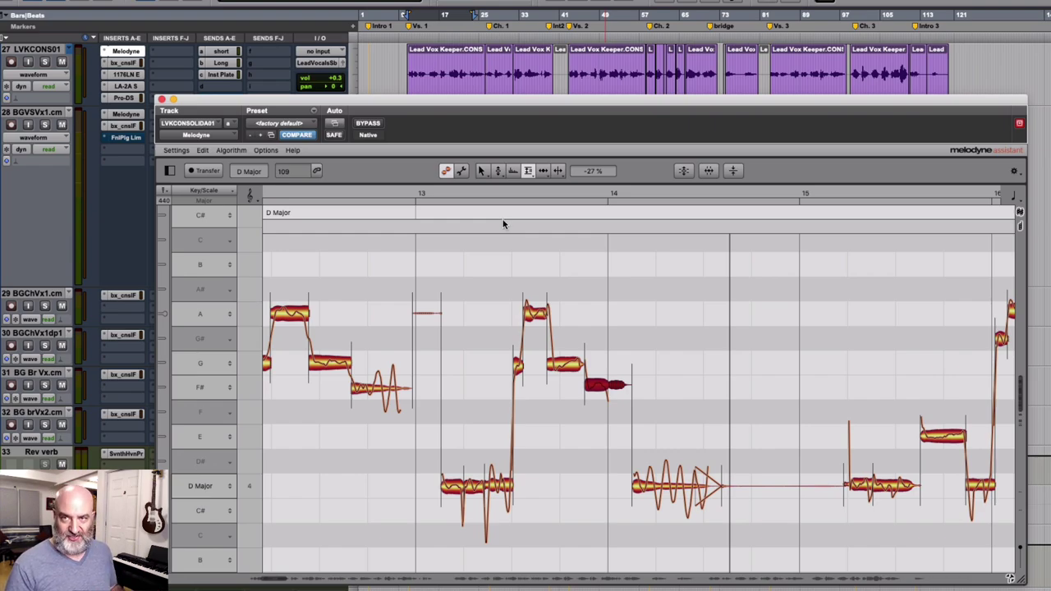
# Switch to the Note Separation tool and play through the phrases around bars 15–16
pyautogui.rightClick(571, 295)
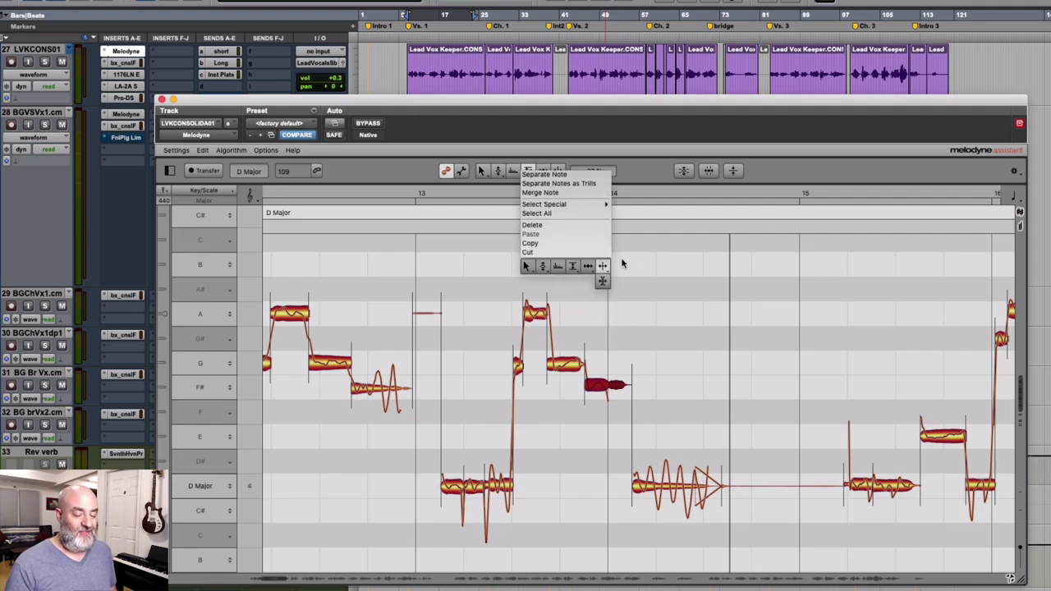
pyautogui.click(603, 265)
pyautogui.hscroll(2, 649, 273)
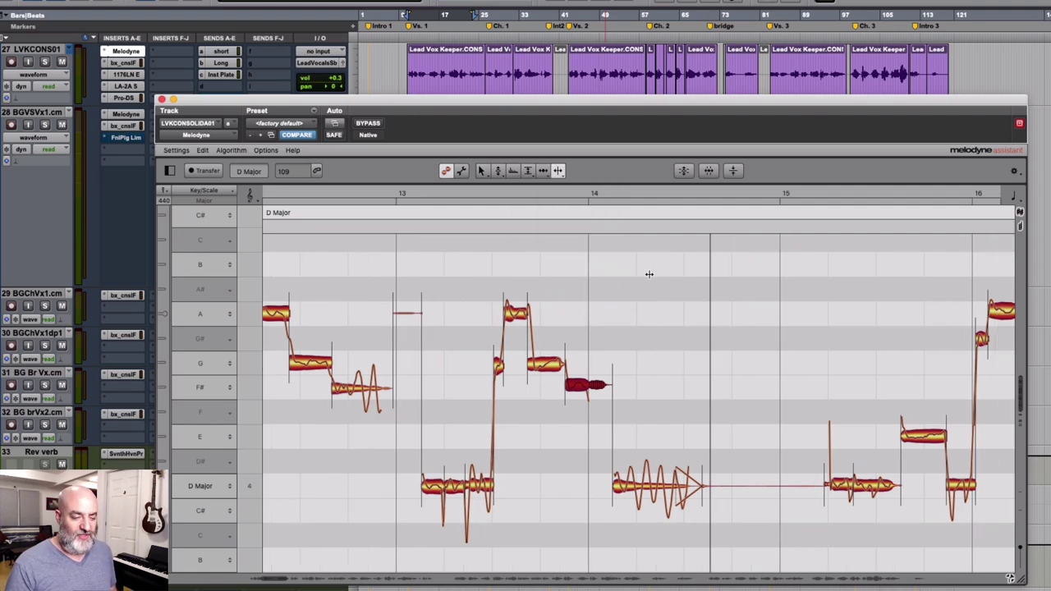
pyautogui.hscroll(10, 646, 276)
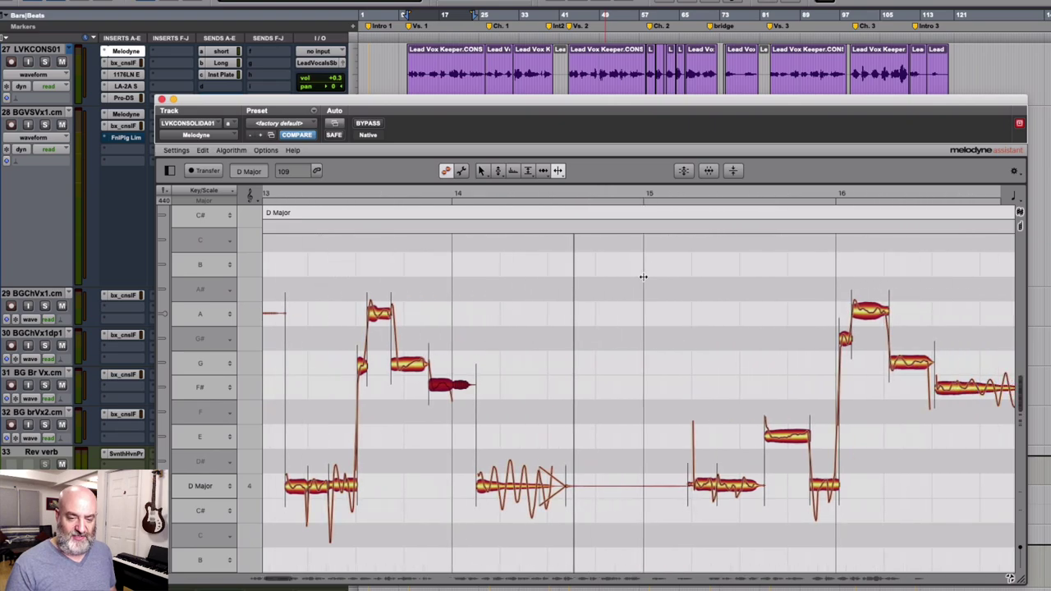
pyautogui.hscroll(1, 643, 276)
pyautogui.hscroll(-4, 643, 277)
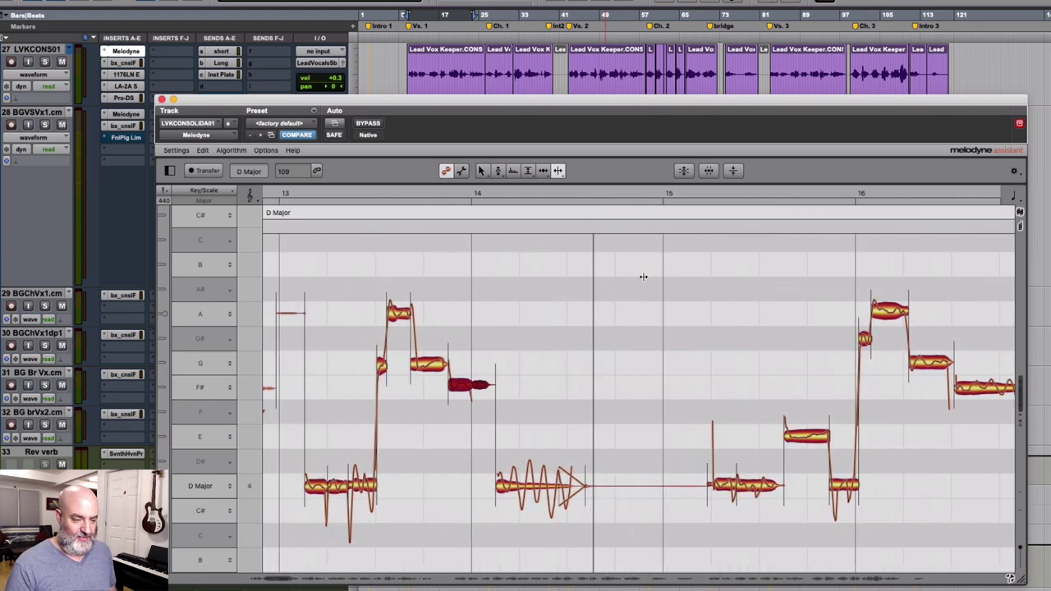
pyautogui.hscroll(9, 643, 277)
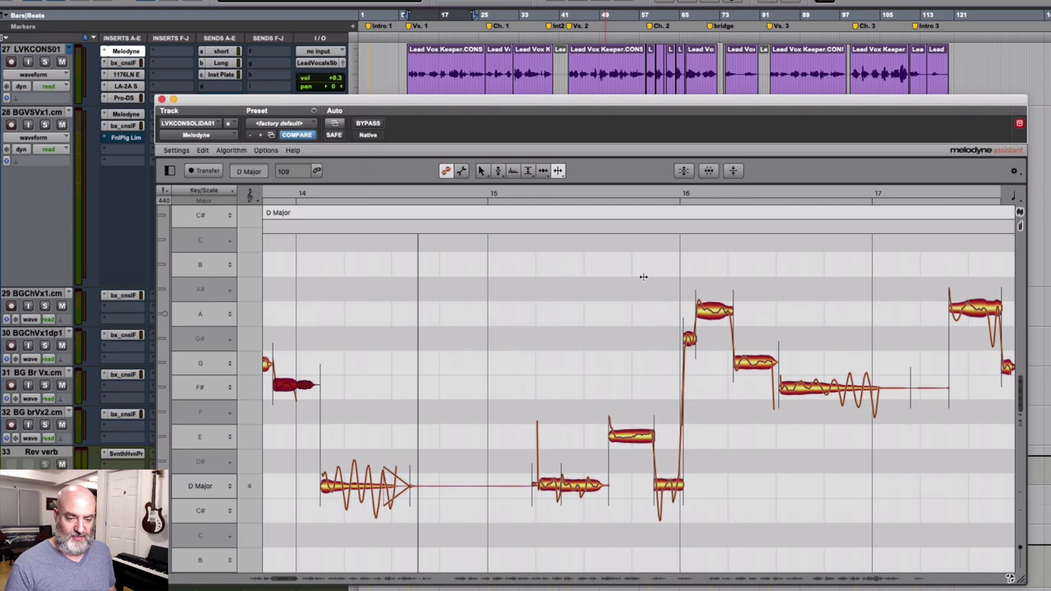
pyautogui.click(489, 193)
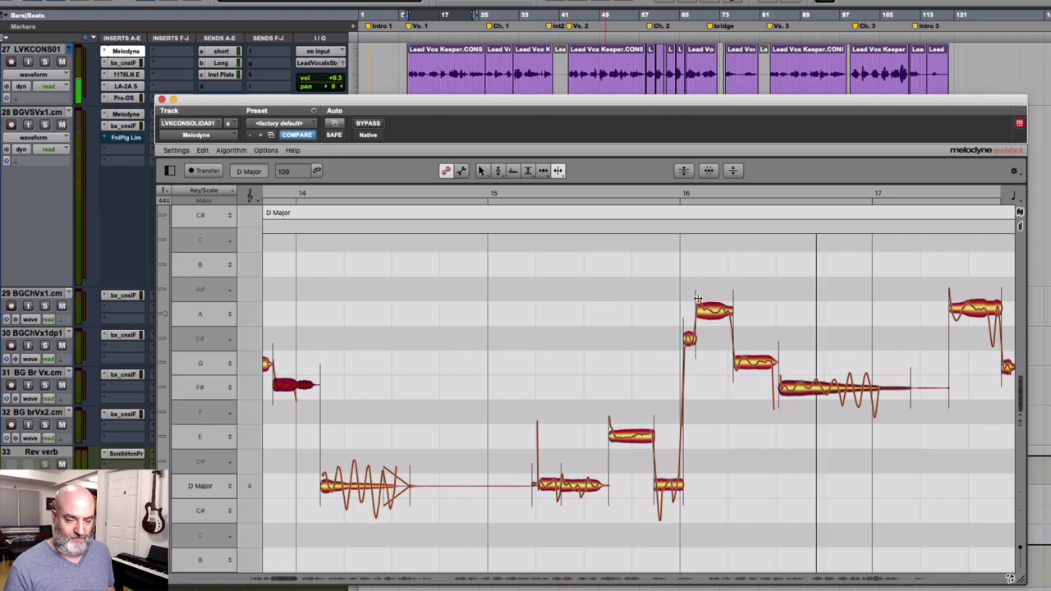
pyautogui.press('space')
pyautogui.hscroll(-10, 655, 303)
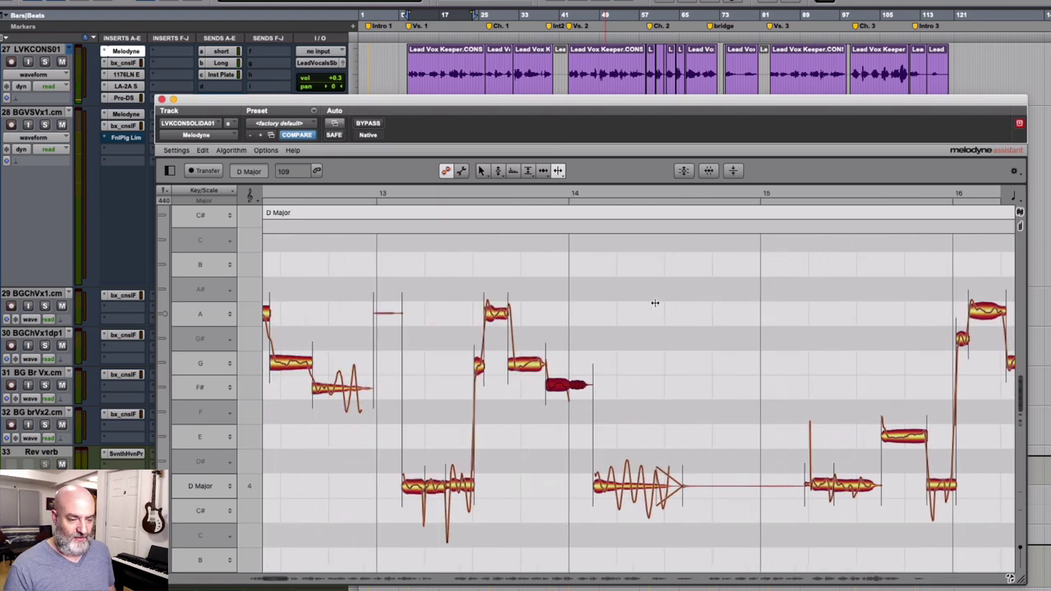
pyautogui.hscroll(15, 654, 304)
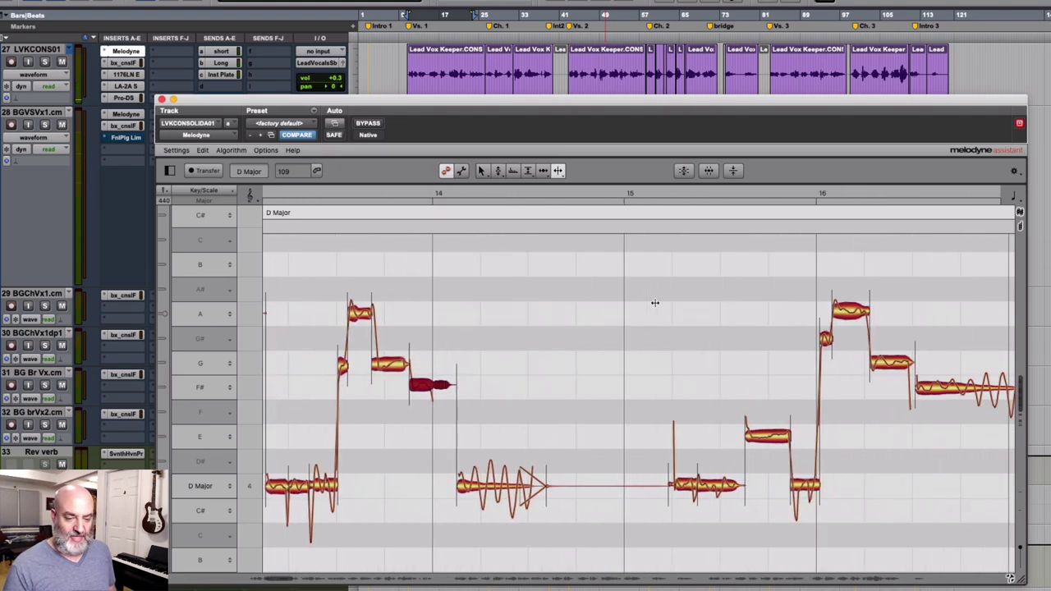
pyautogui.hscroll(5, 654, 304)
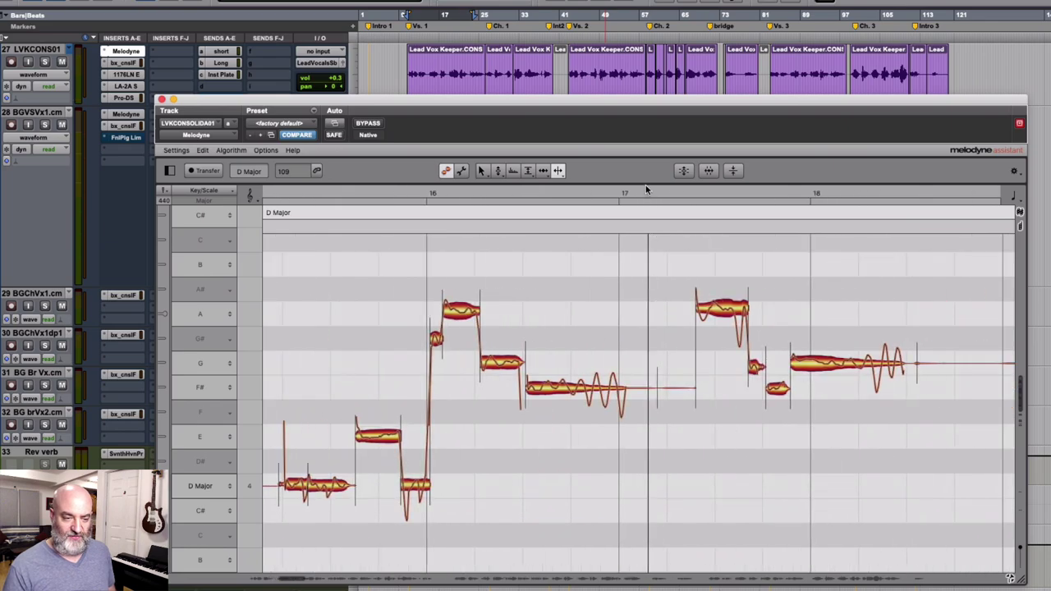
pyautogui.press('space')
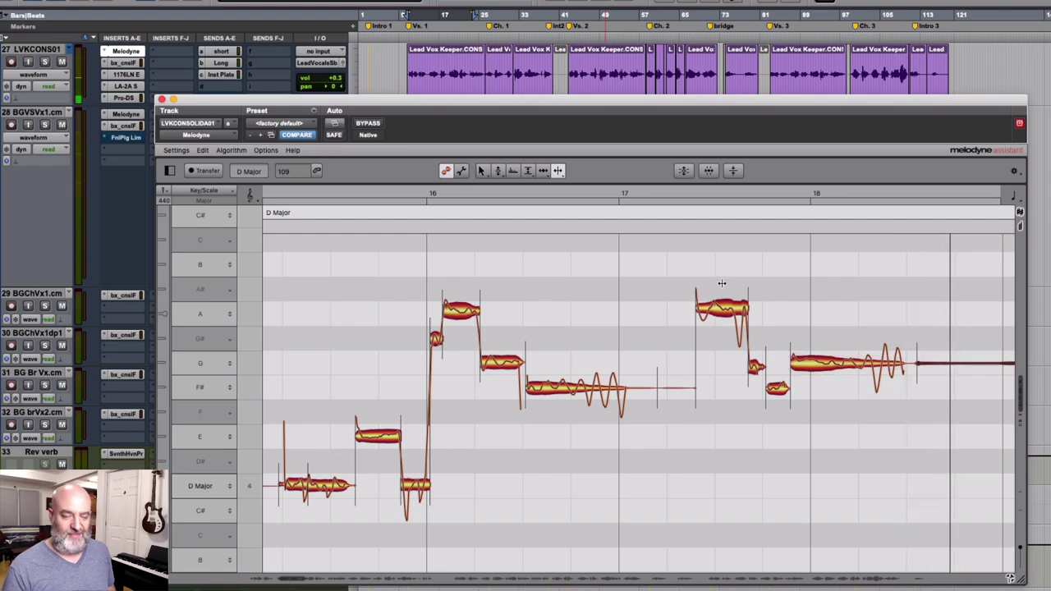
pyautogui.hscroll(4, 788, 336)
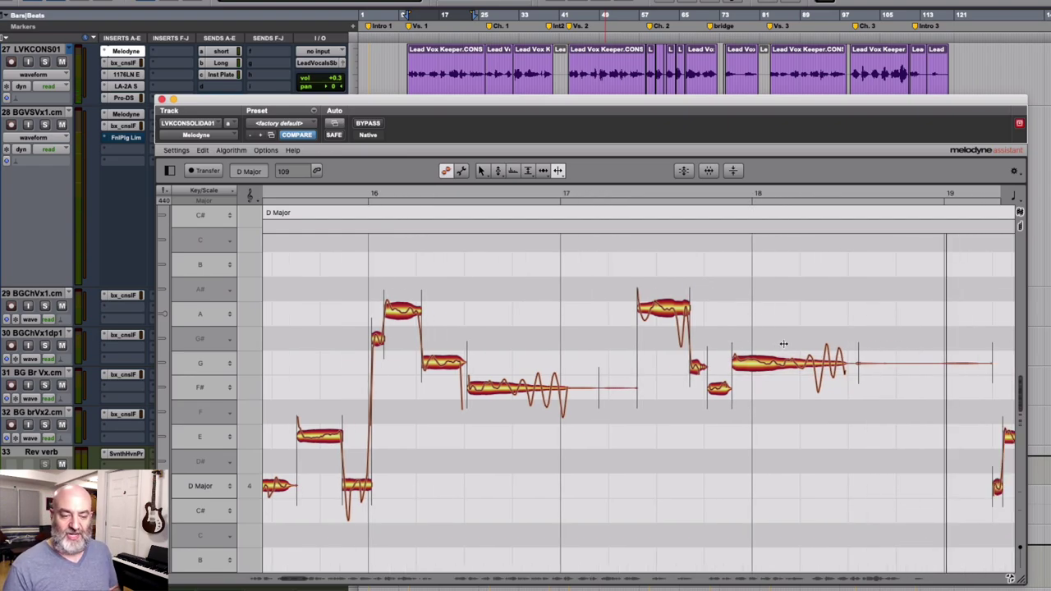
# With the Time Handle tool, shorten the A note at bar 16 so the G# lengthens, then audition
pyautogui.rightClick(726, 322)
pyautogui.click(744, 293)
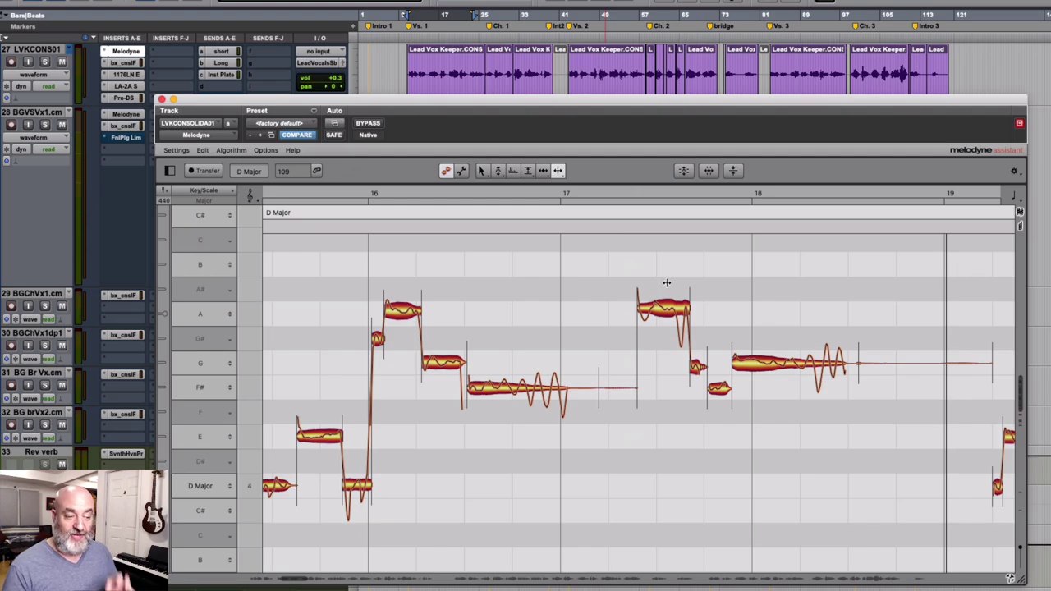
pyautogui.click(337, 192)
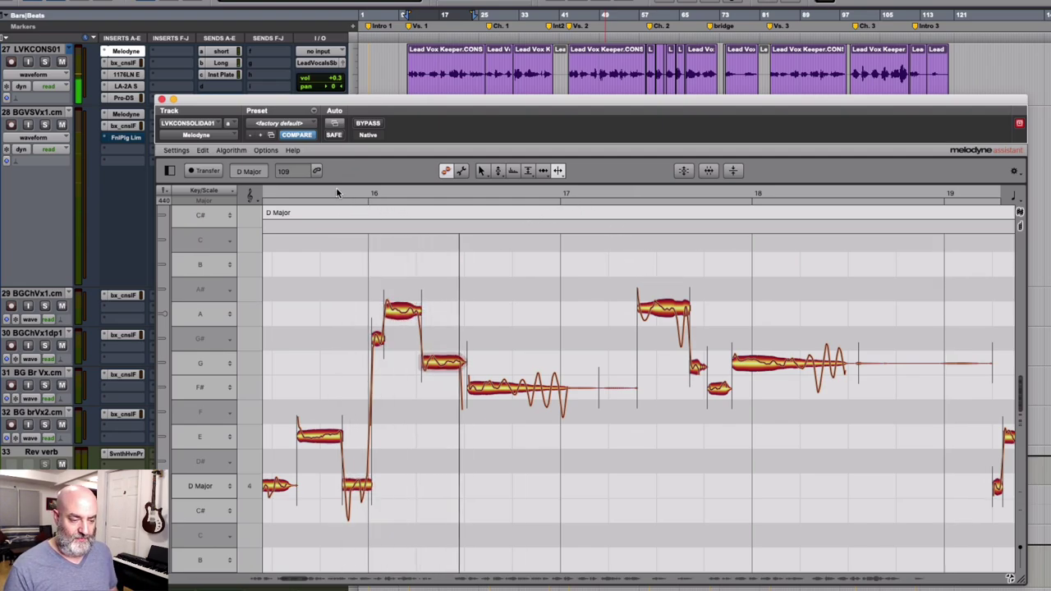
pyautogui.click(291, 189)
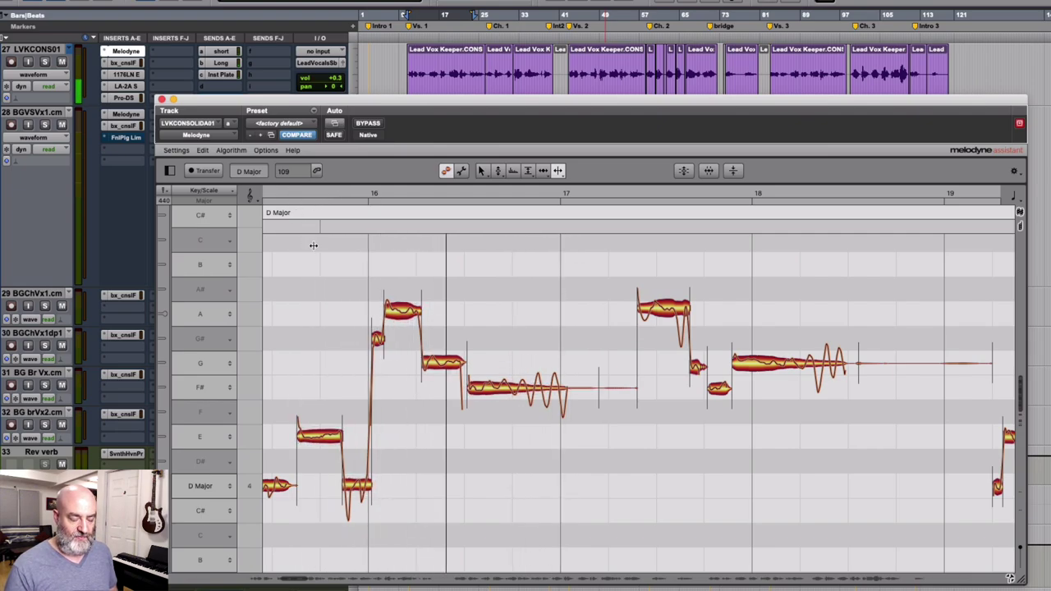
pyautogui.rightClick(374, 338)
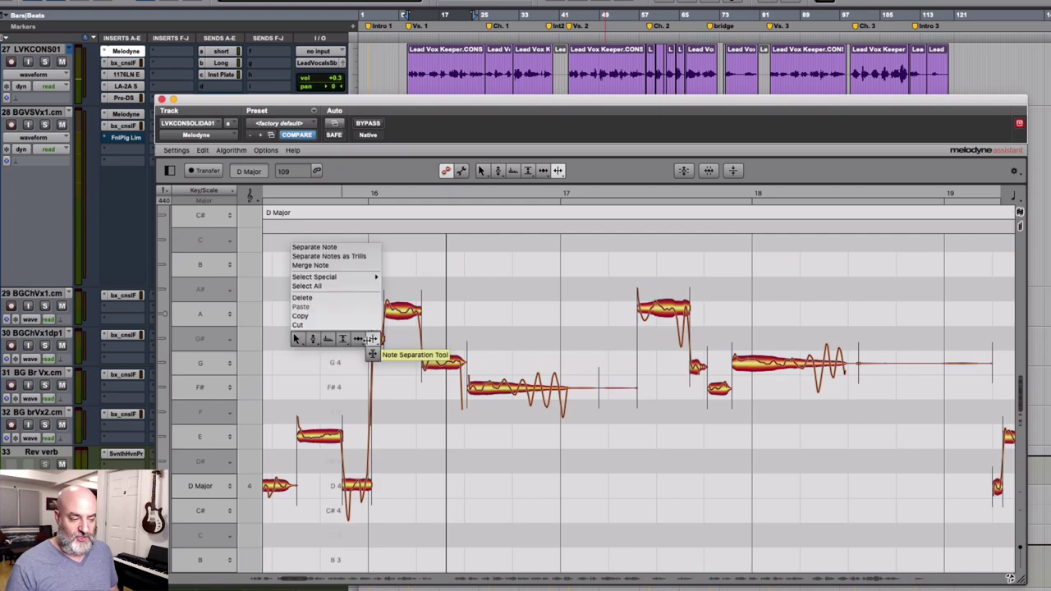
pyautogui.click(362, 350)
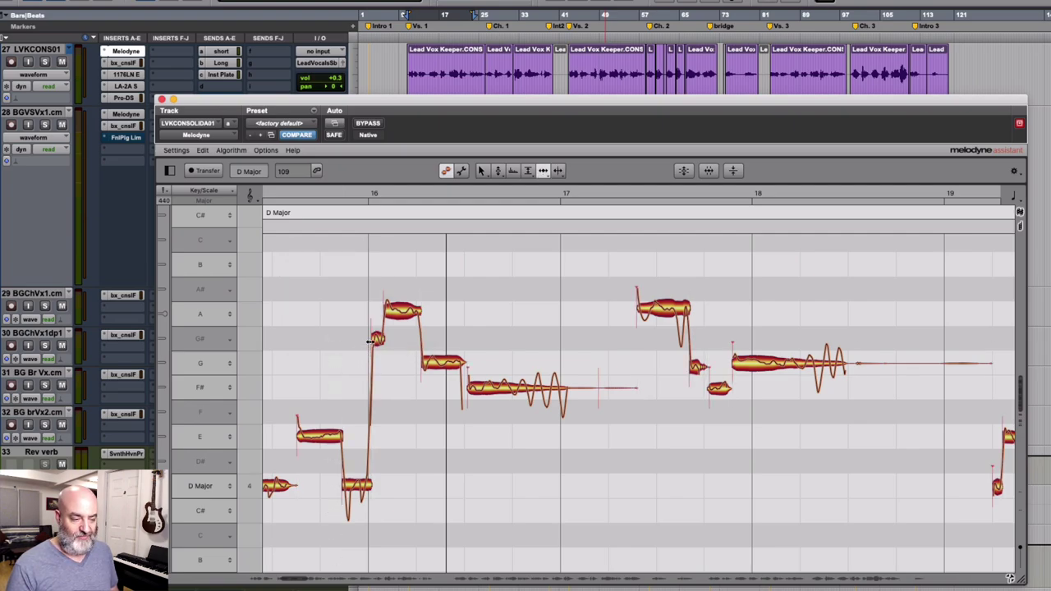
pyautogui.click(369, 341)
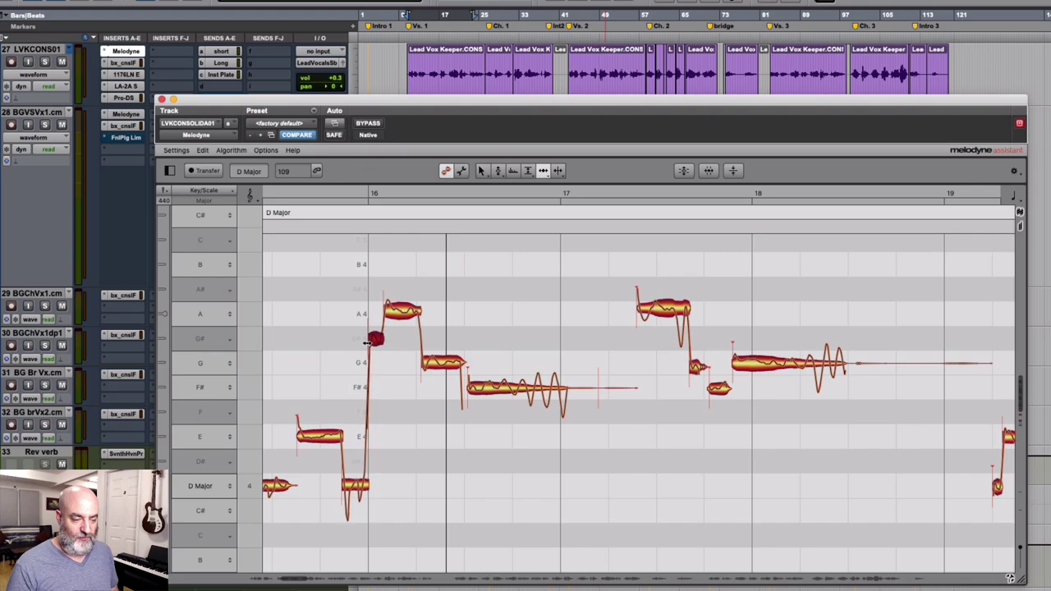
pyautogui.moveTo(382, 312); pyautogui.dragTo(392, 312)
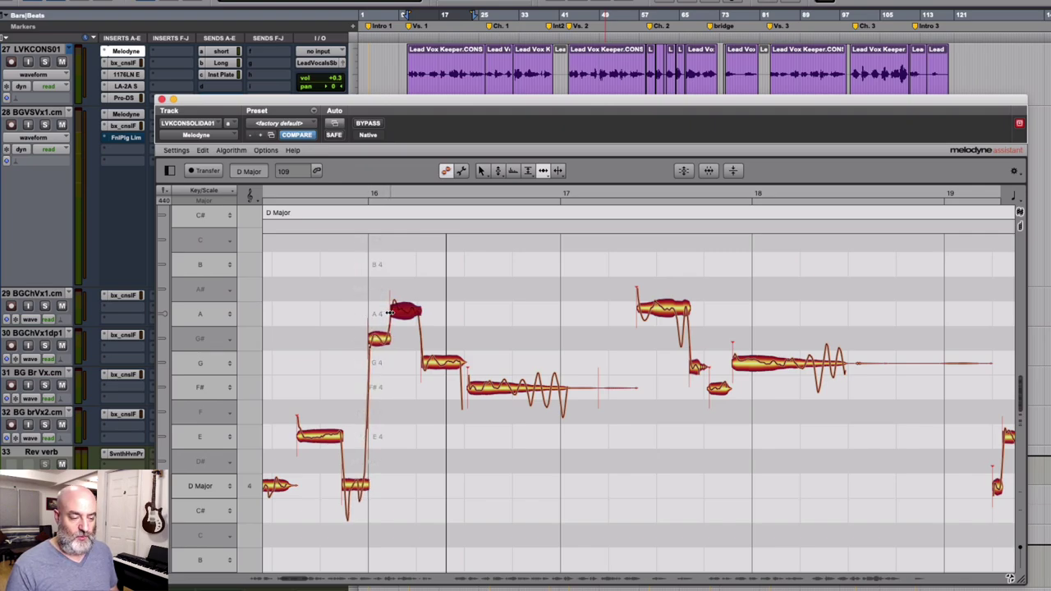
pyautogui.click(276, 193)
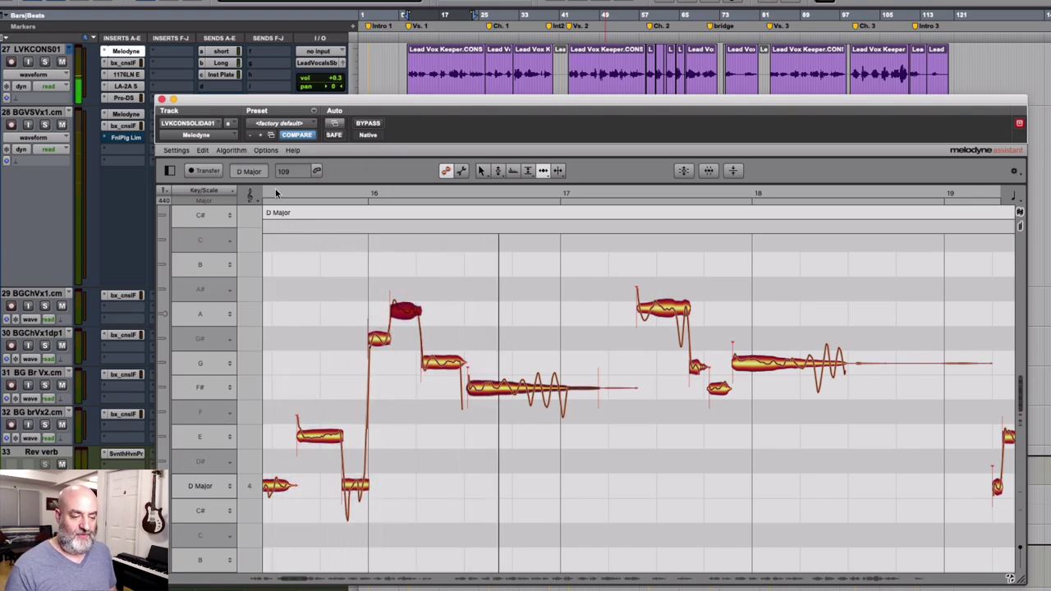
pyautogui.press('space')
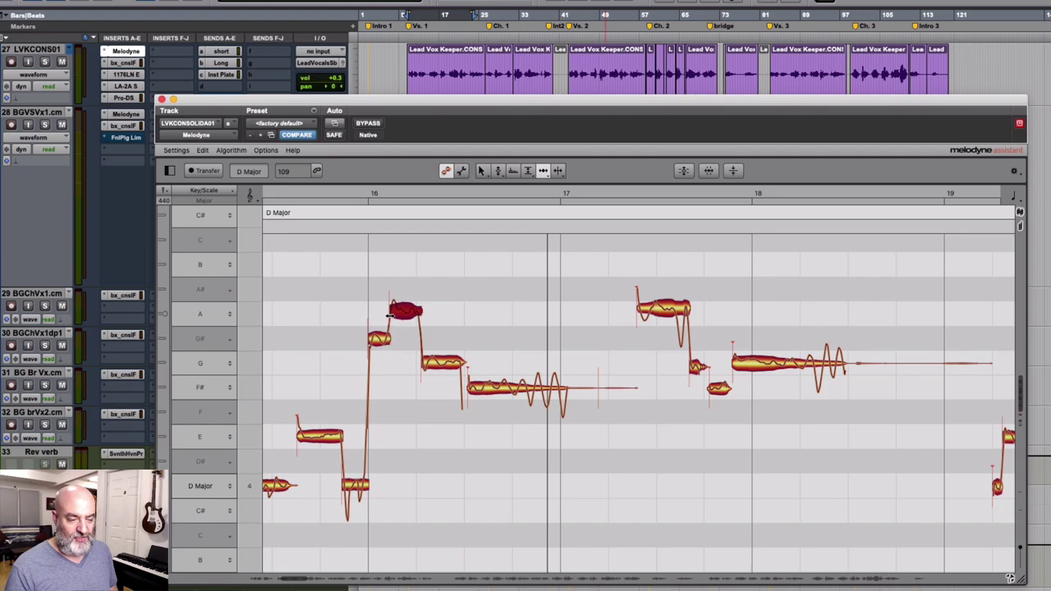
# Move the A note's start slightly earlier and shift the low D note's boundary, then play bars 16–17
pyautogui.moveTo(391, 316); pyautogui.dragTo(387, 316)
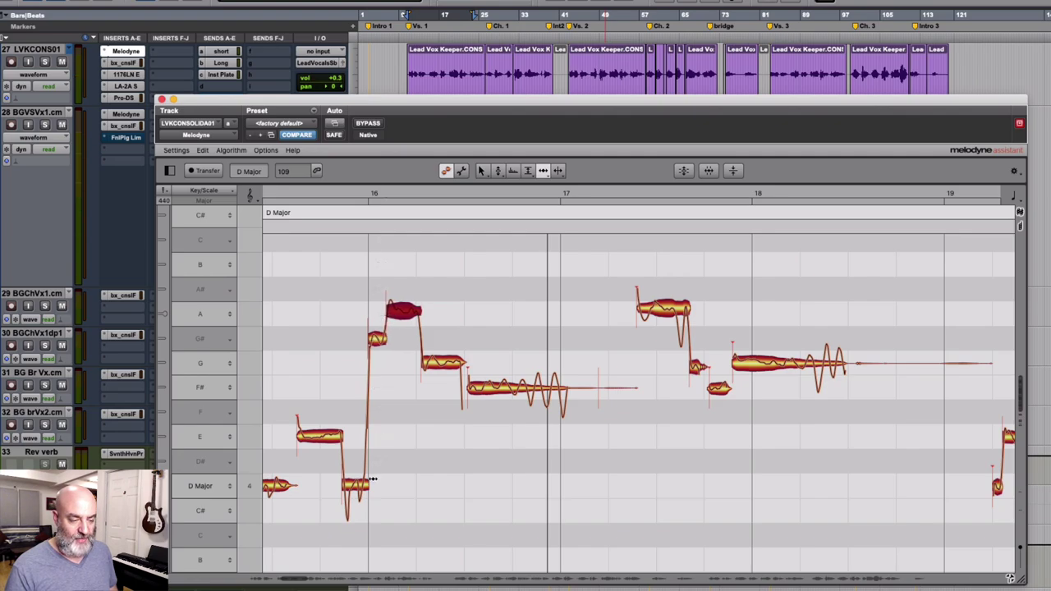
pyautogui.moveTo(365, 485); pyautogui.dragTo(362, 485)
pyautogui.click(335, 438)
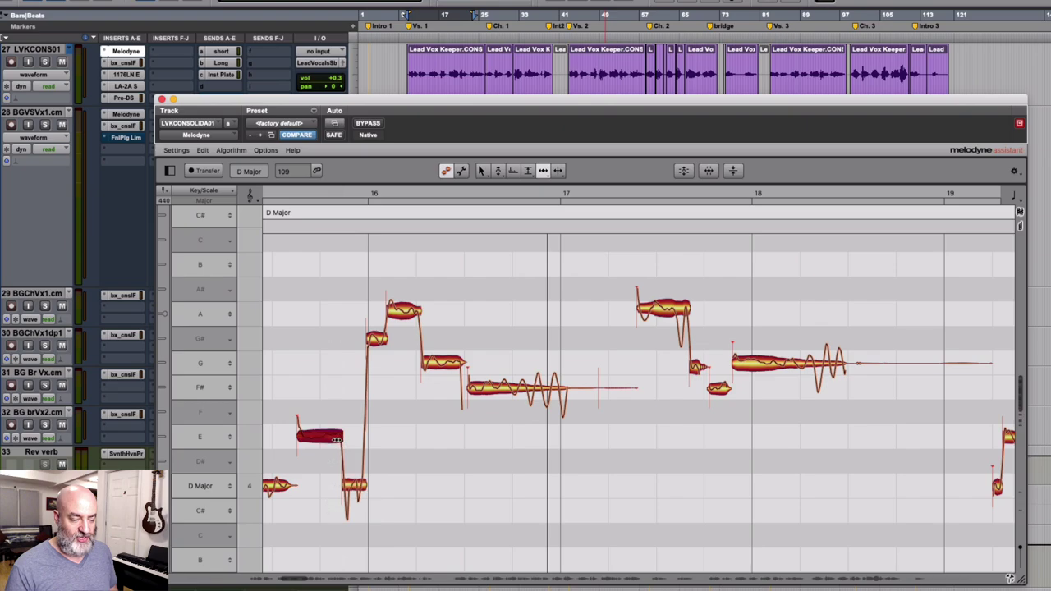
pyautogui.moveTo(342, 485); pyautogui.dragTo(340, 484)
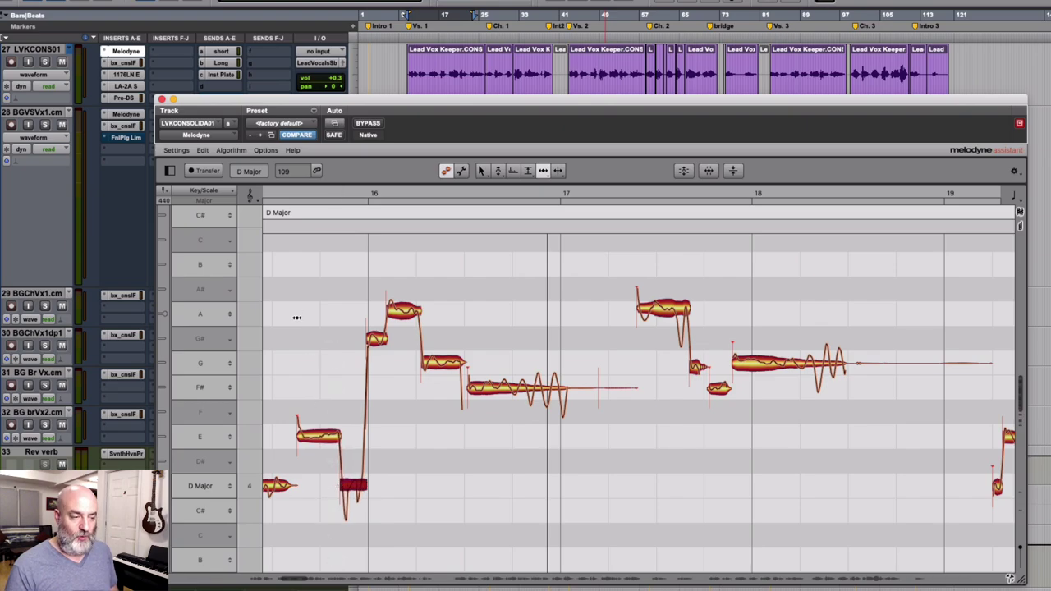
pyautogui.click(277, 194)
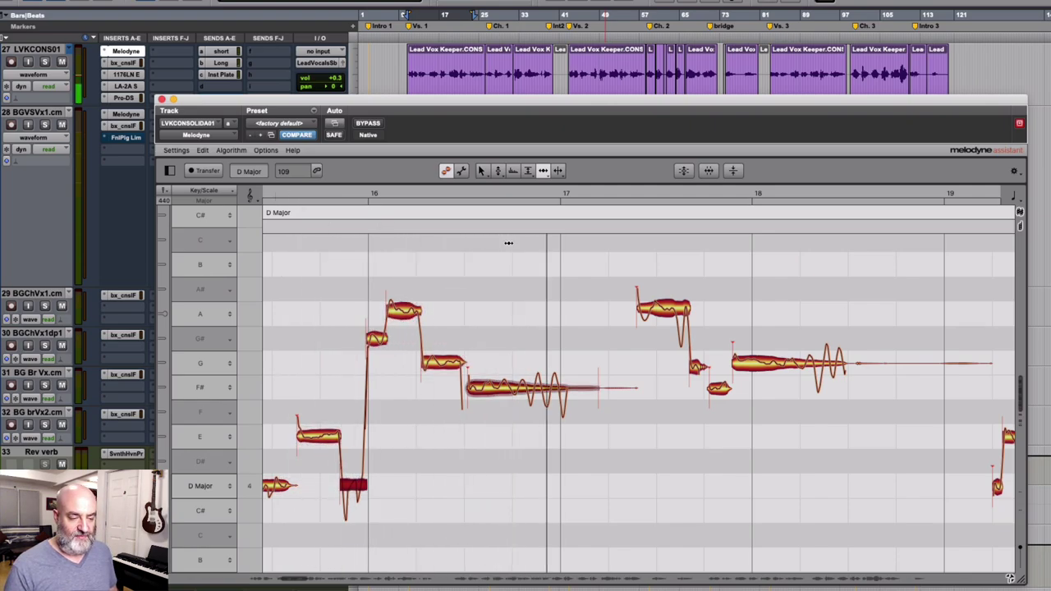
pyautogui.press('space')
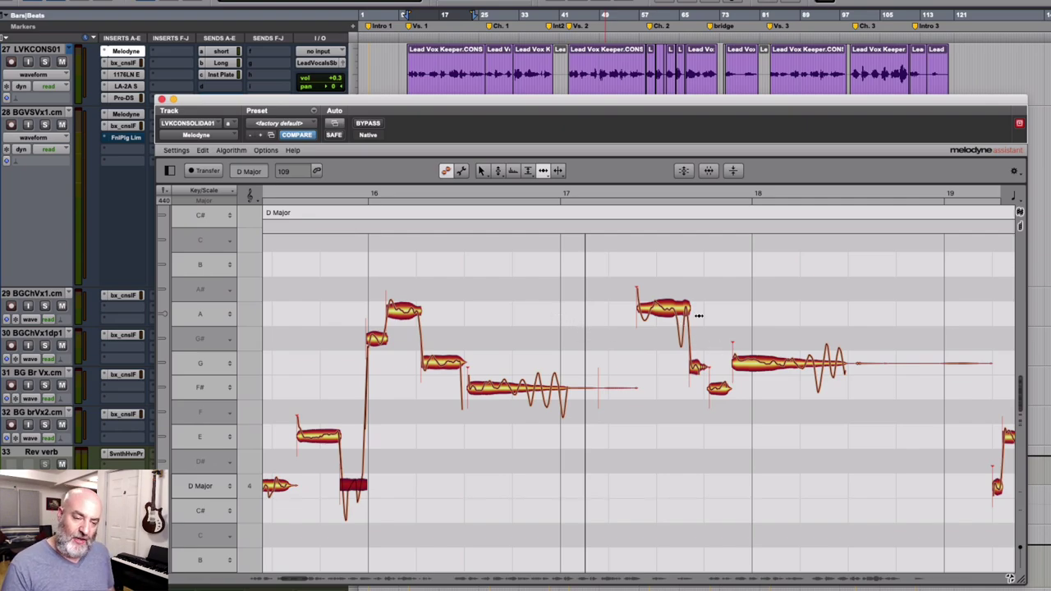
pyautogui.click(615, 191)
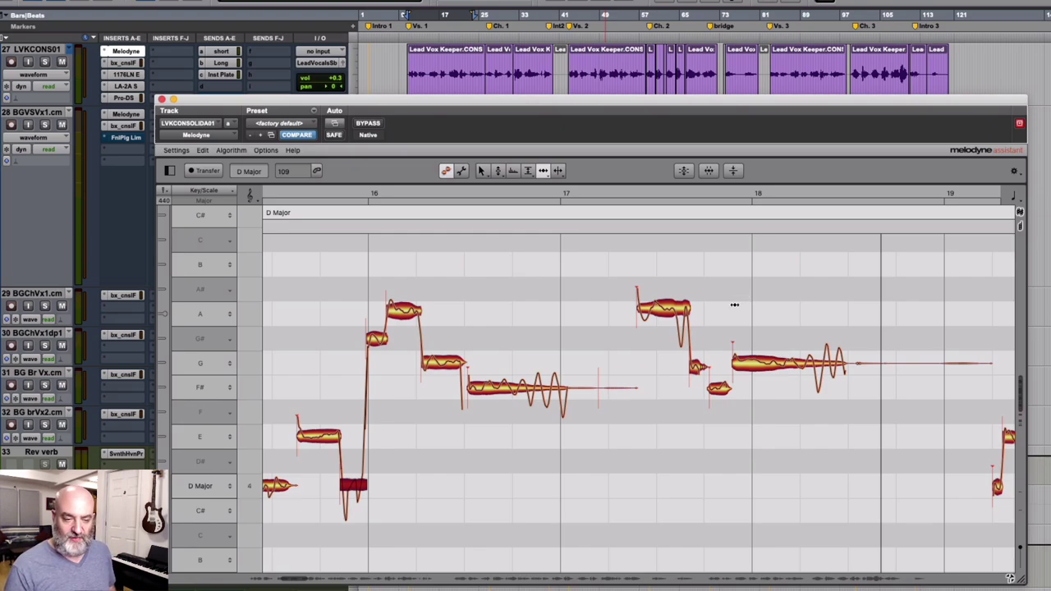
# Soften the long G4 note's attack to -52 % with the Attack Speed tool, then play from bar 17
pyautogui.rightClick(735, 304)
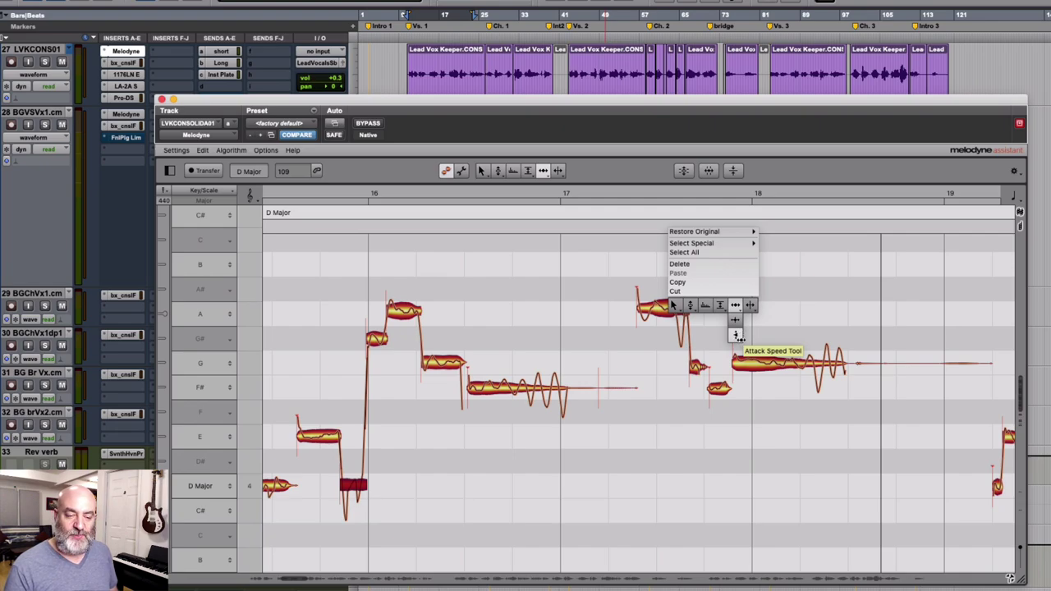
pyautogui.click(737, 338)
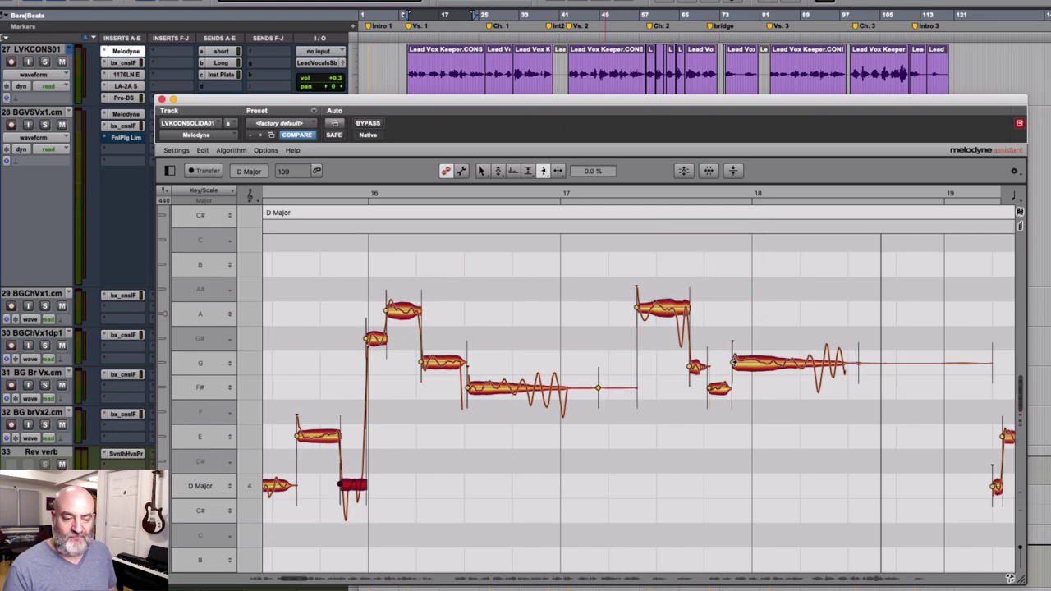
pyautogui.click(733, 362)
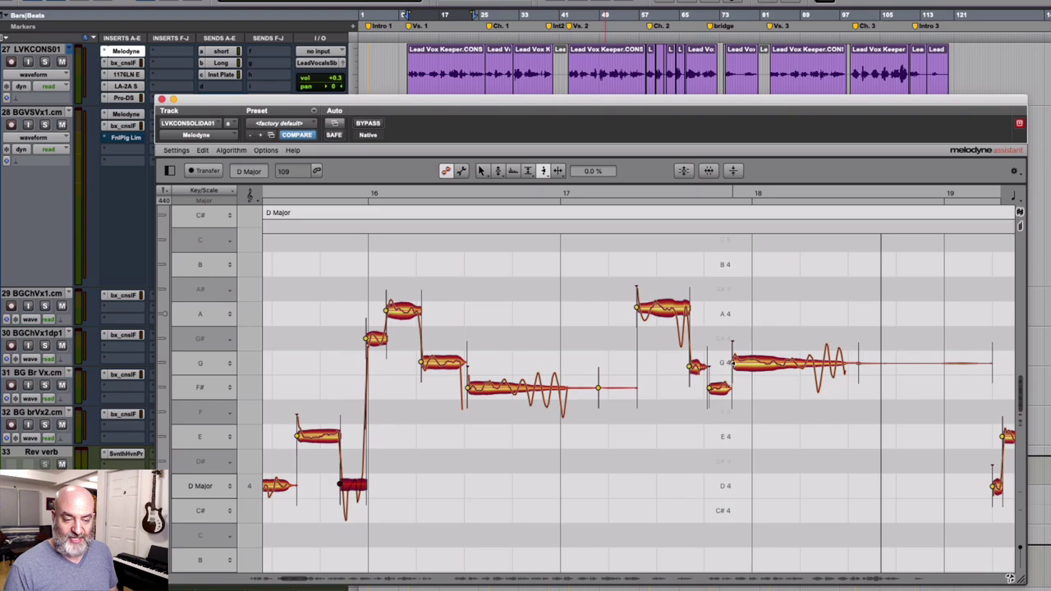
pyautogui.click(733, 366)
pyautogui.moveTo(733, 366); pyautogui.dragTo(733, 398)
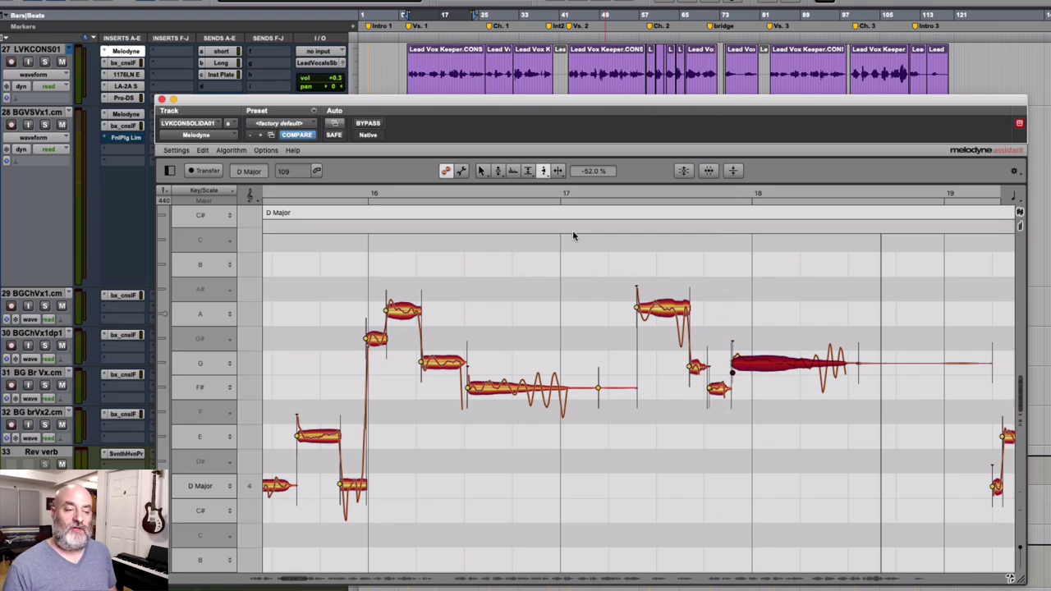
pyautogui.click(569, 195)
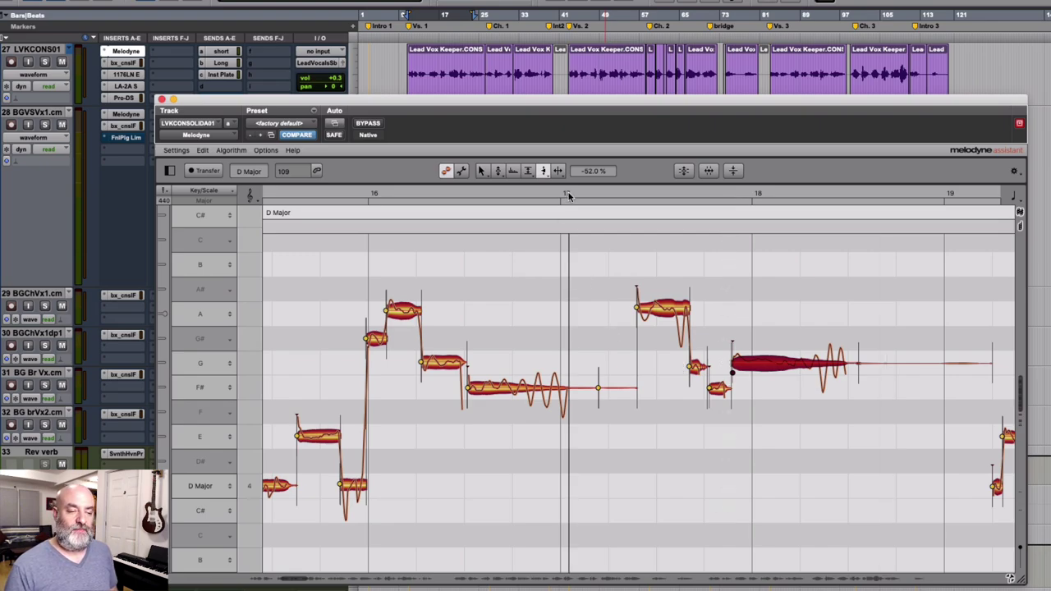
# Set a time handle on the long G4 note and drag it to delay the vibrato, then play back
pyautogui.rightClick(797, 374)
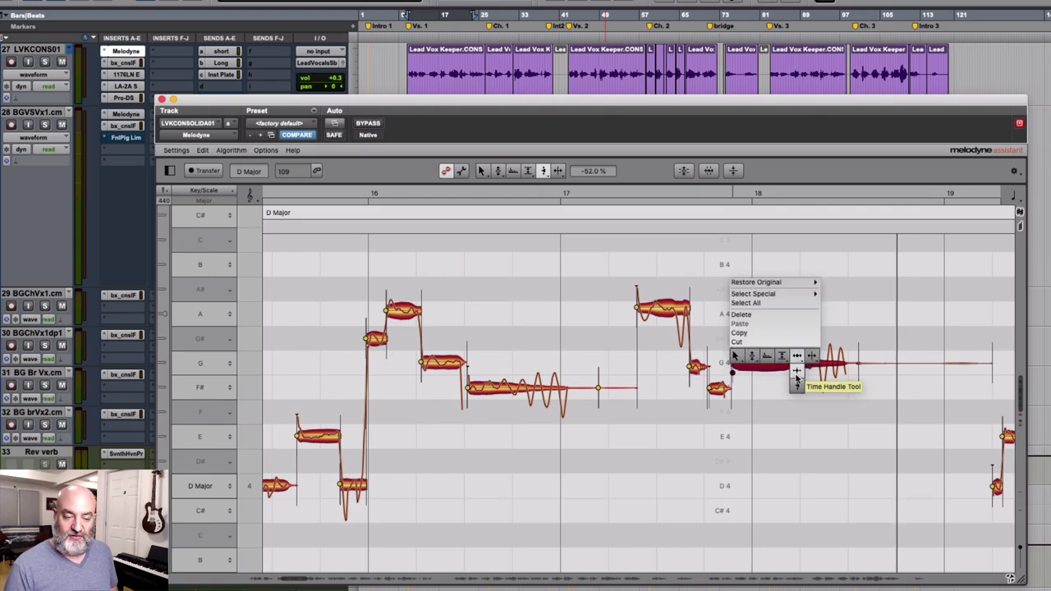
pyautogui.click(796, 377)
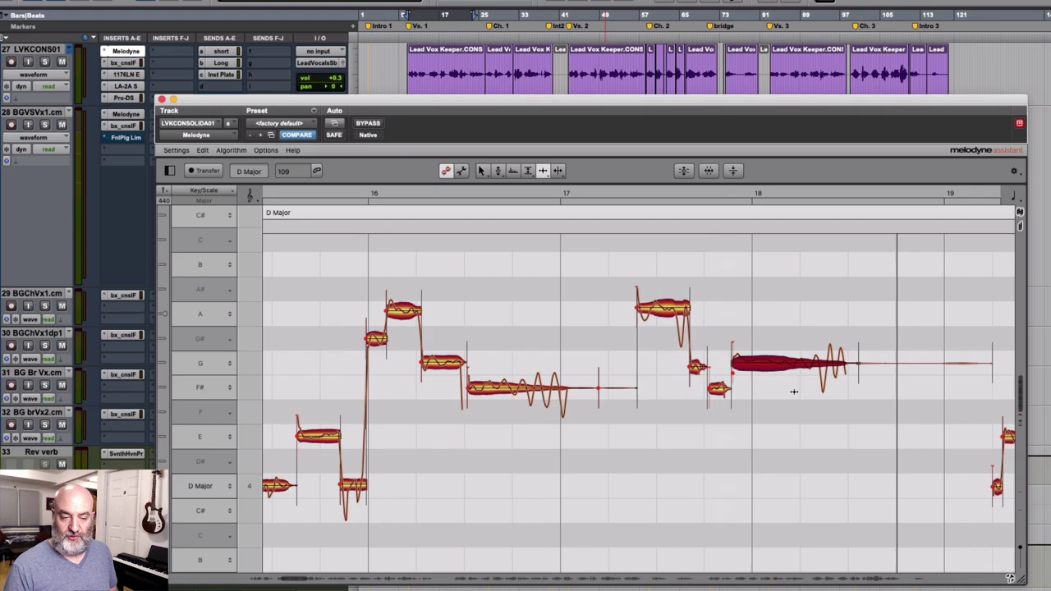
pyautogui.moveTo(792, 372); pyautogui.dragTo(804, 366)
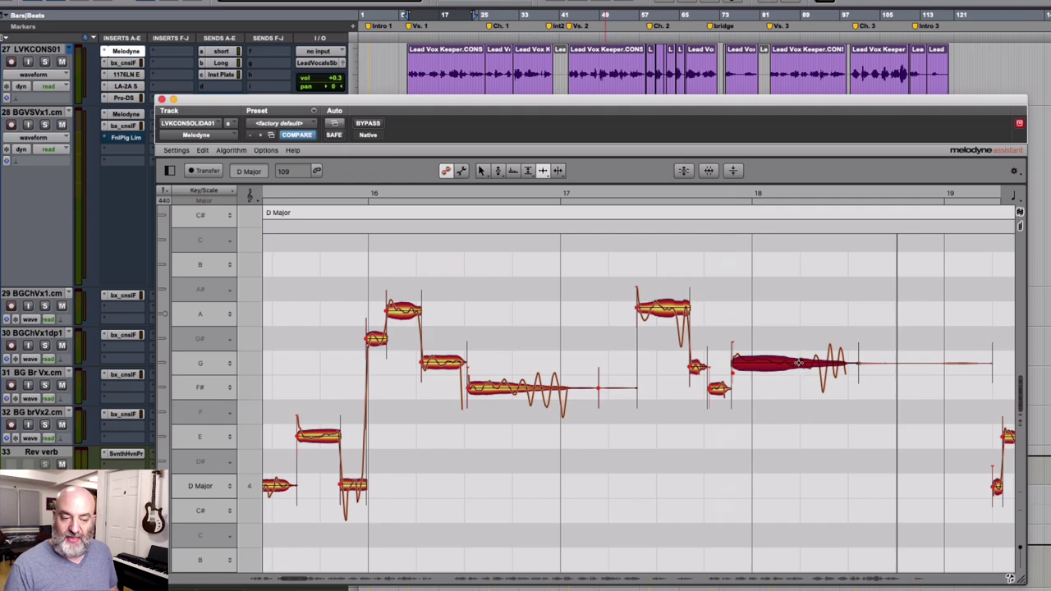
pyautogui.click(796, 363)
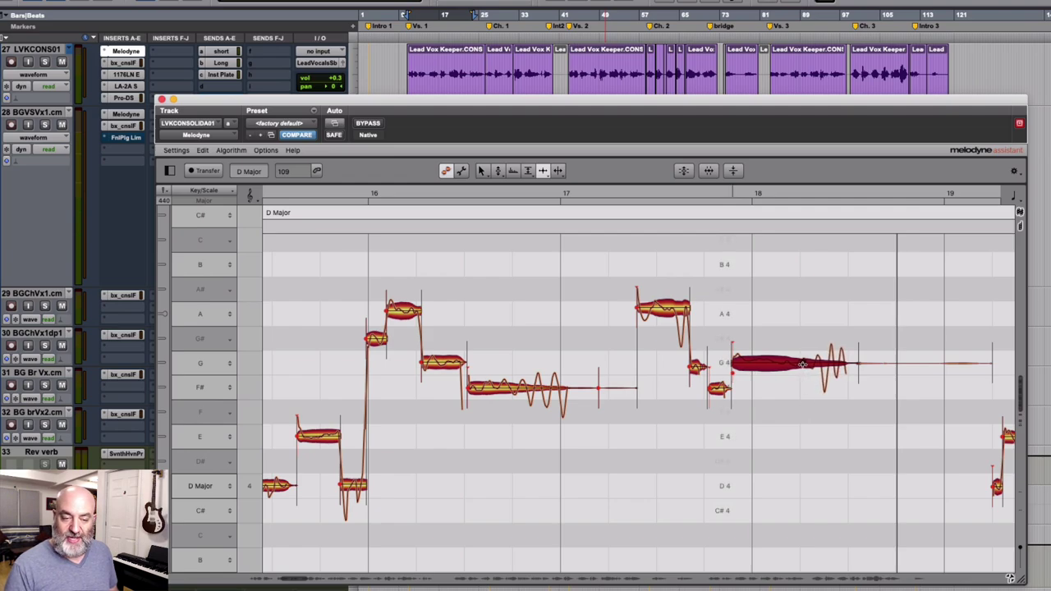
pyautogui.moveTo(808, 364); pyautogui.dragTo(793, 367)
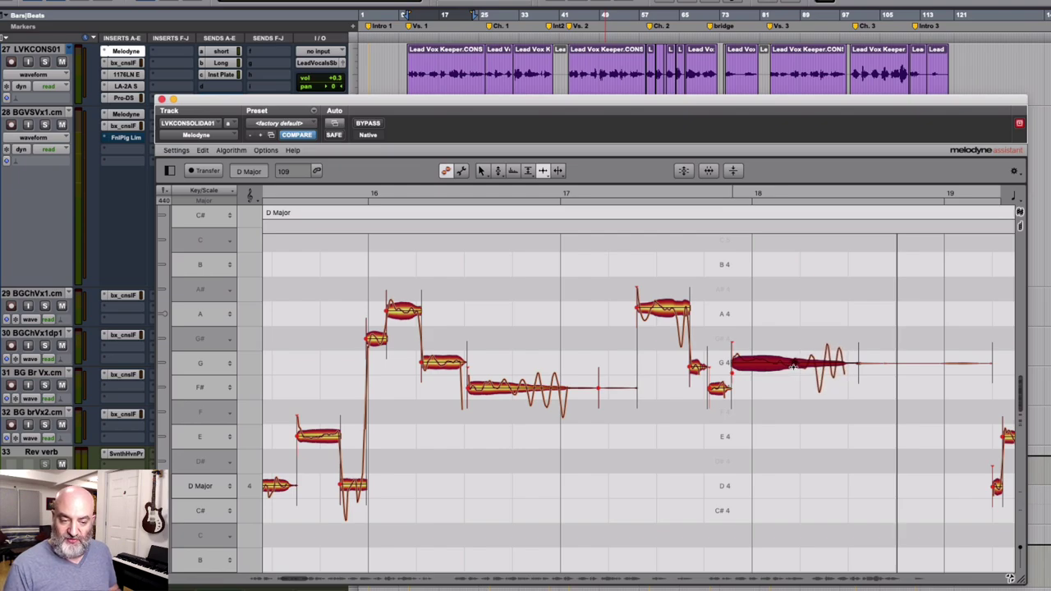
pyautogui.click(733, 362)
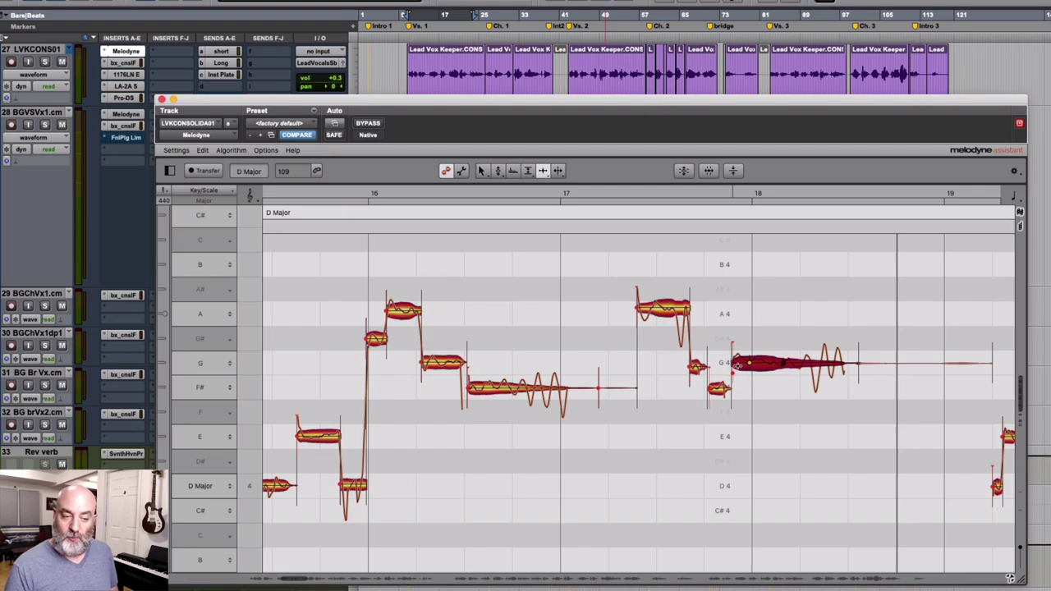
pyautogui.click(595, 192)
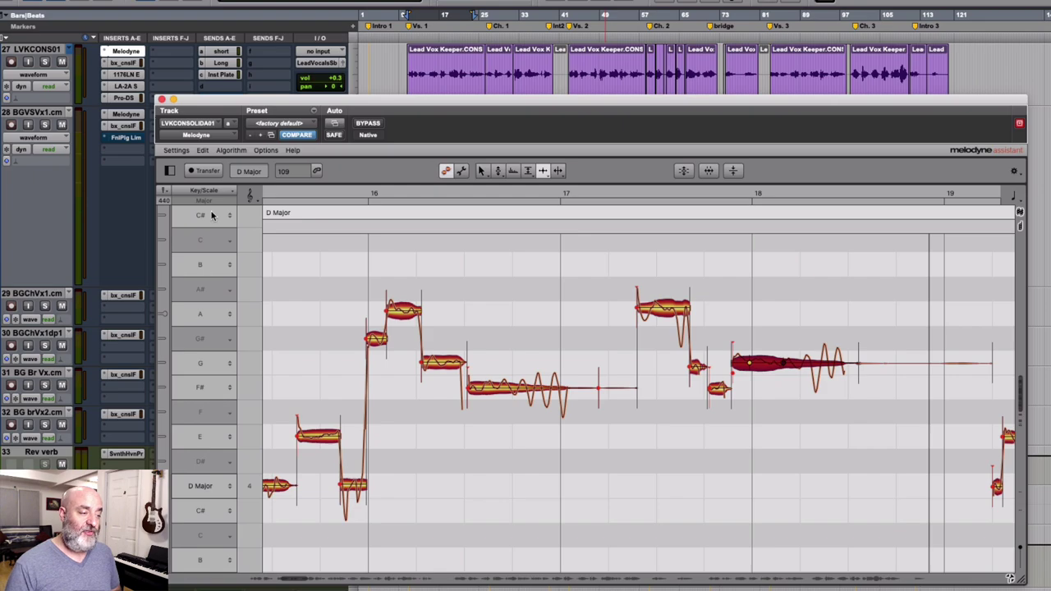
# Show the inspector for the F#4 note, reset its amplitude to 0 dB, and toggle Note Off on and off
pyautogui.click(170, 171)
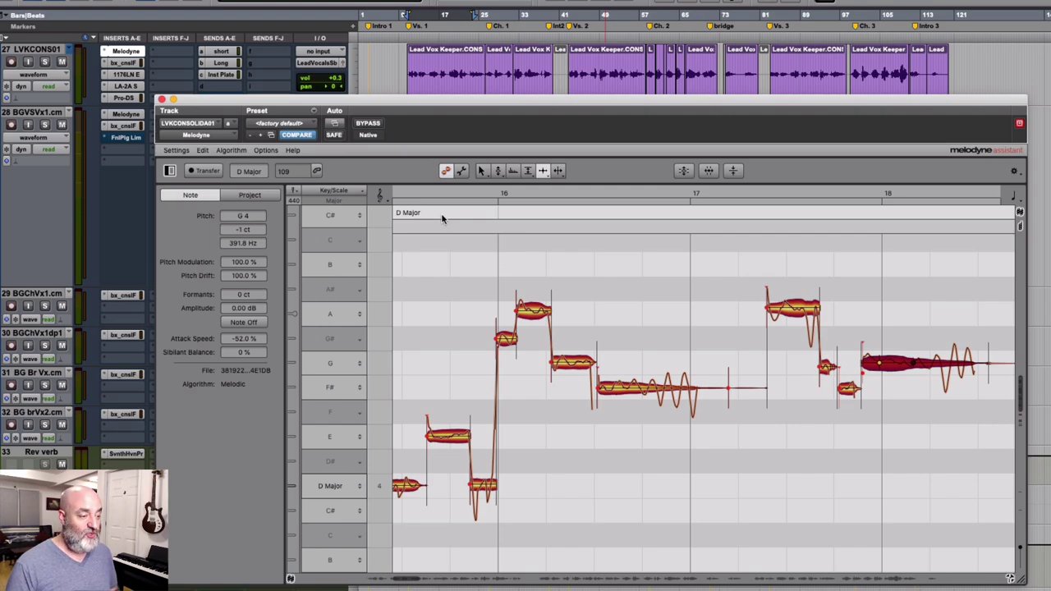
pyautogui.click(613, 388)
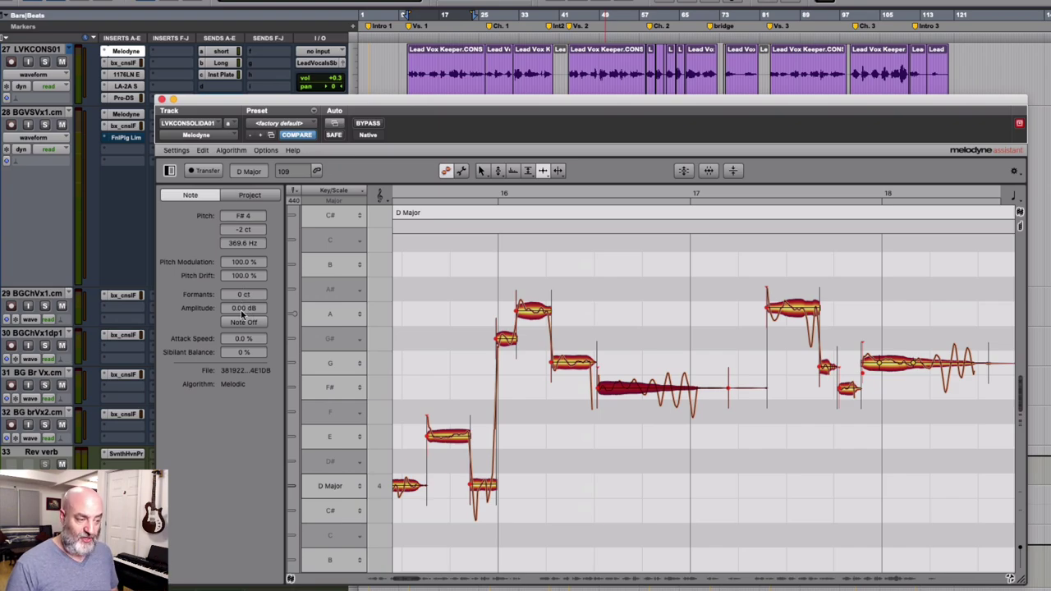
pyautogui.moveTo(243, 315)
pyautogui.mouseDown()
pyautogui.moveTo(245, 240)
pyautogui.moveTo(249, 312)
pyautogui.mouseUp()
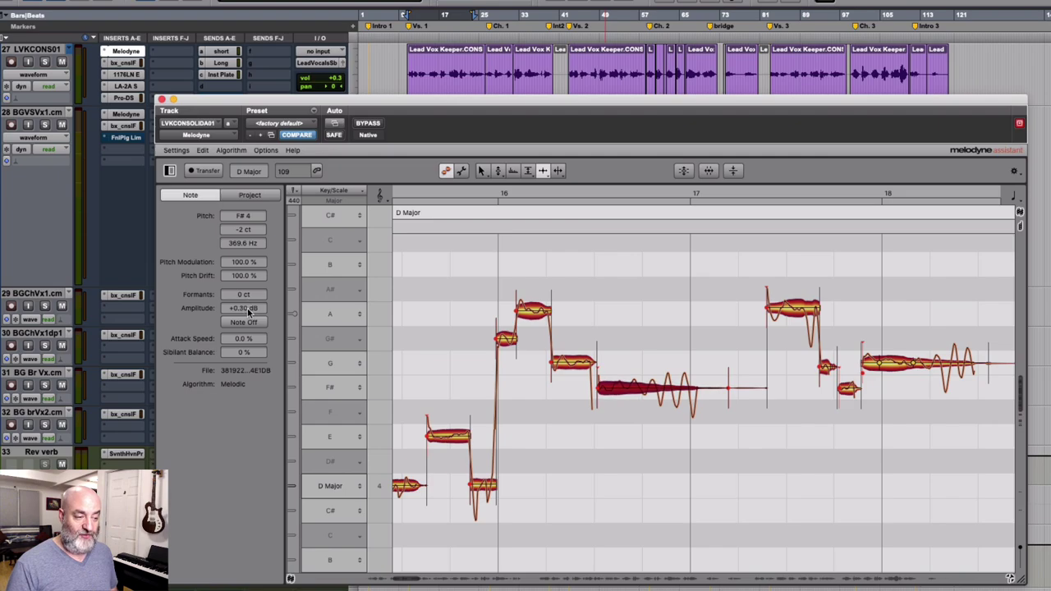
pyautogui.doubleClick(249, 311)
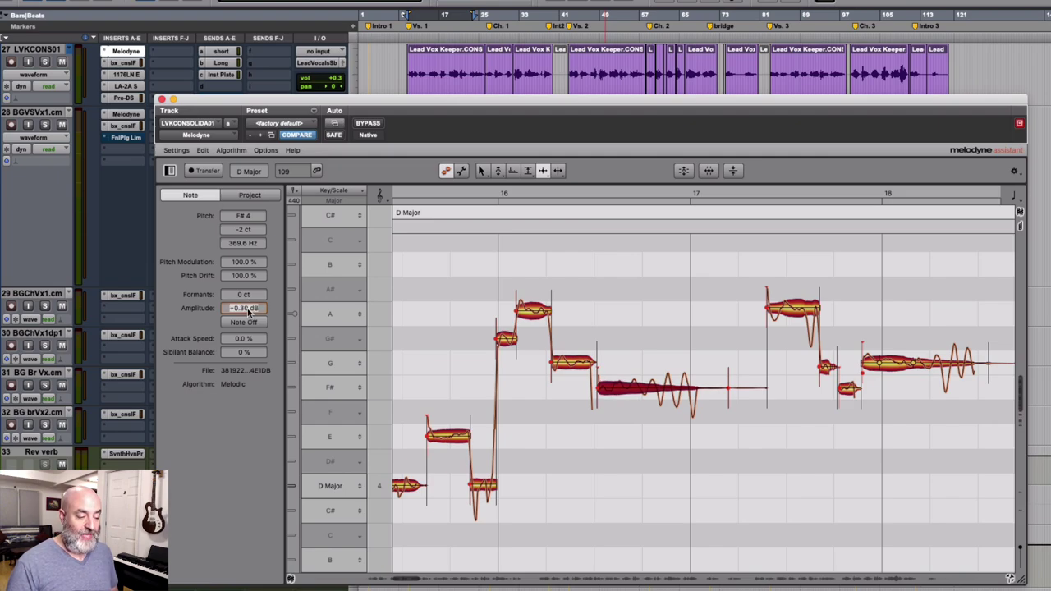
pyautogui.write('0')
pyautogui.press('Return')
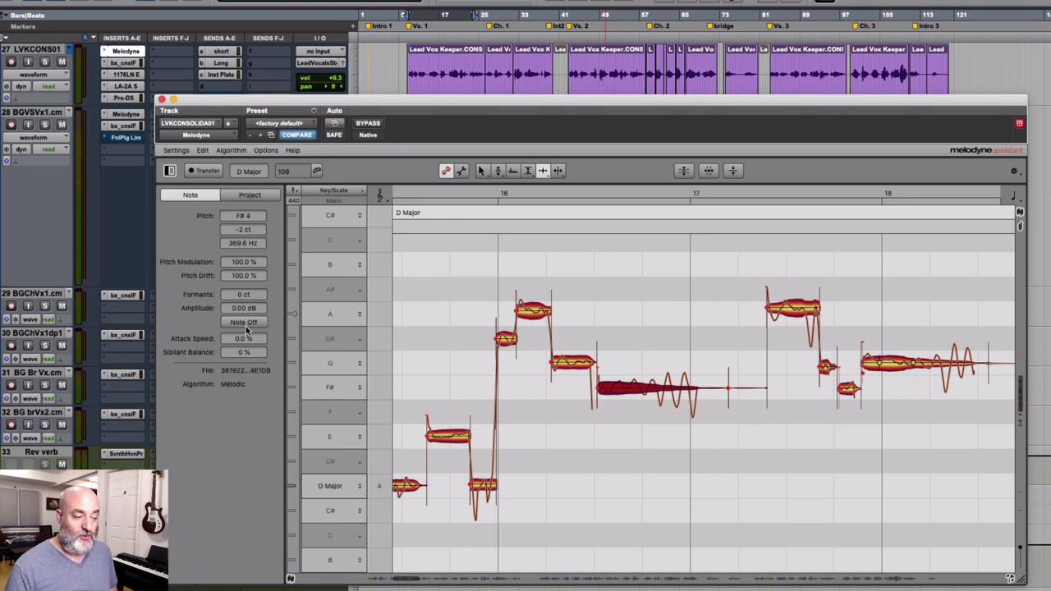
pyautogui.click(244, 323)
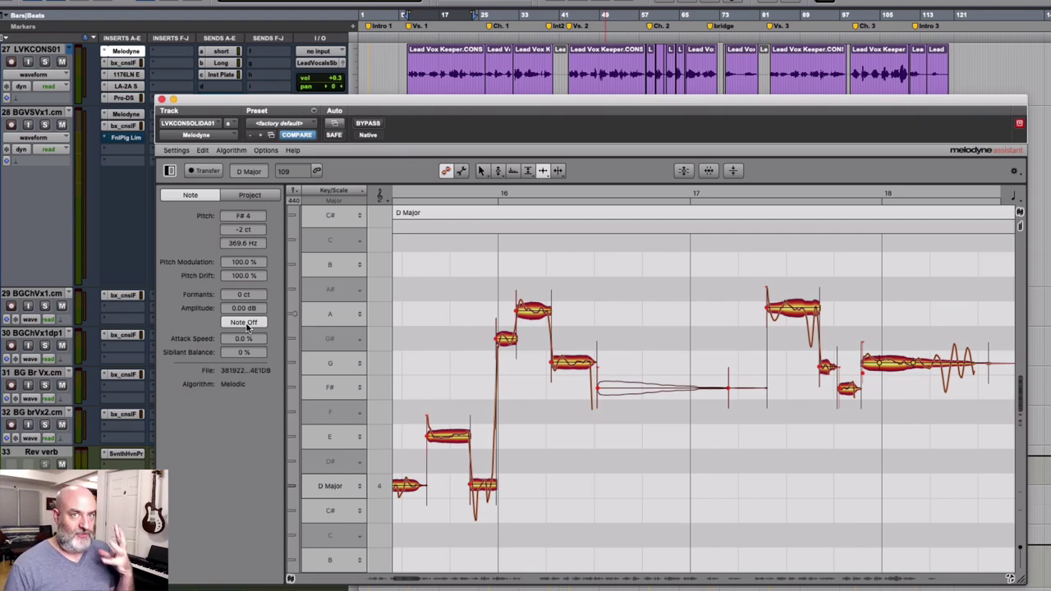
pyautogui.click(245, 323)
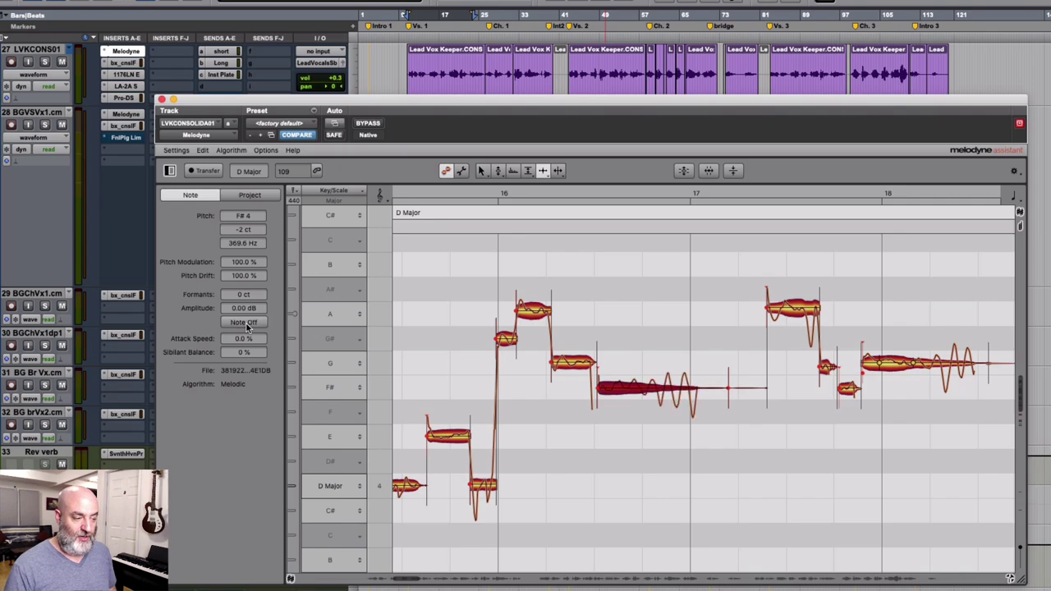
pyautogui.click(182, 152)
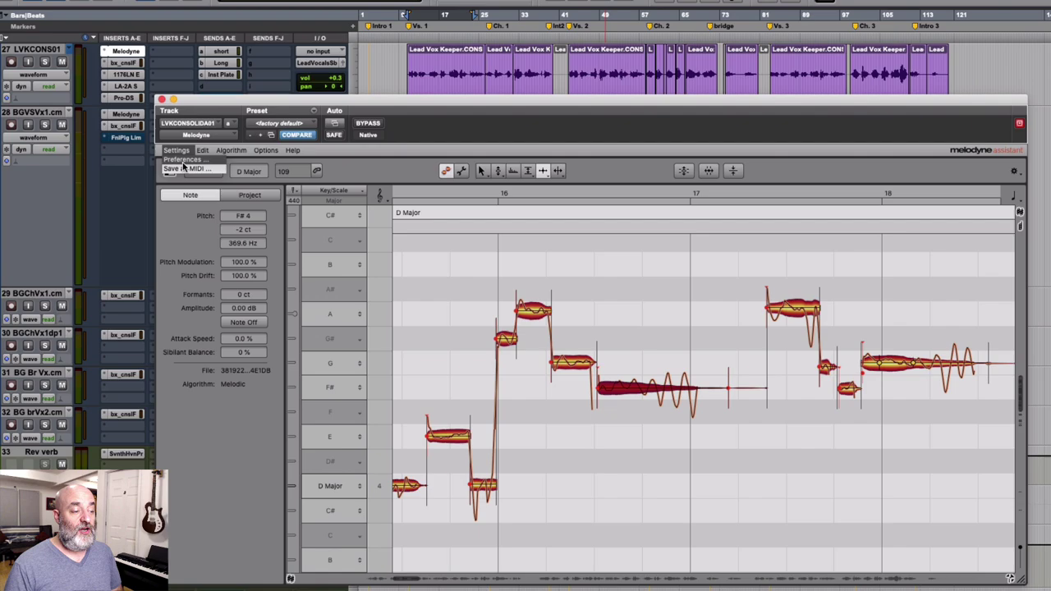
pyautogui.click(179, 152)
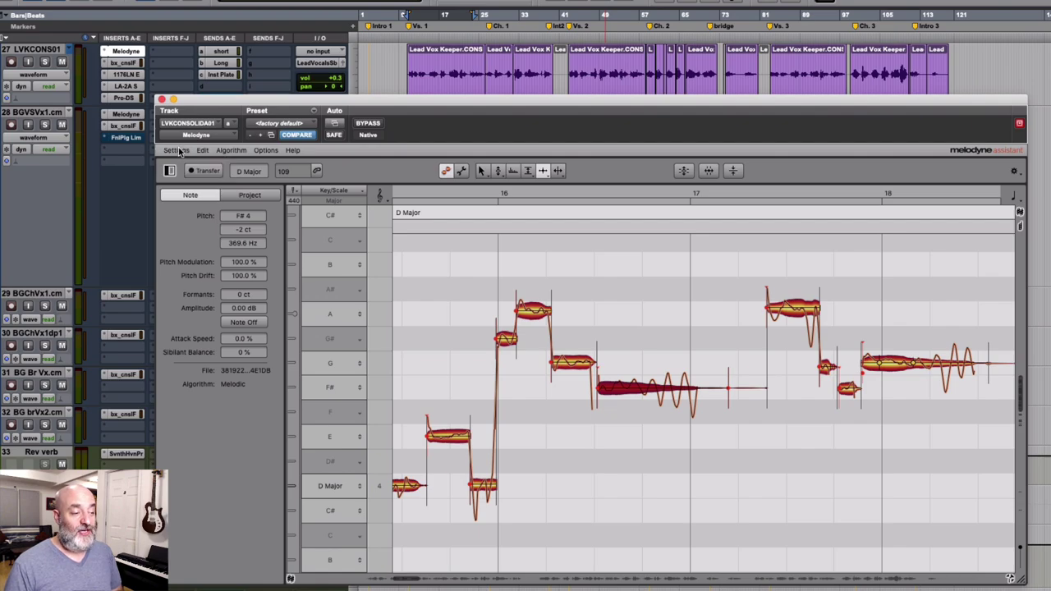